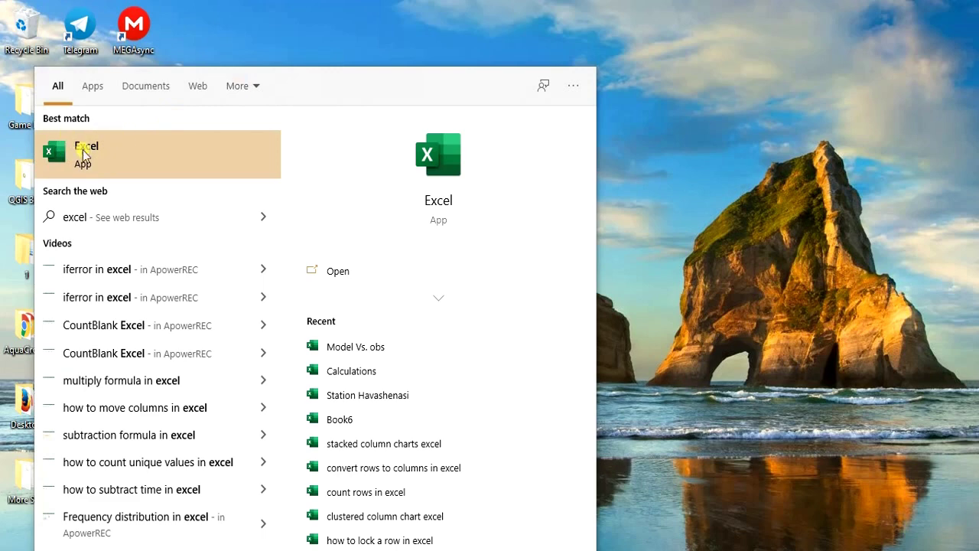
# Step: Open Excel and create a workbook from the Blood sugar tracker template
pyautogui.click(145, 151)
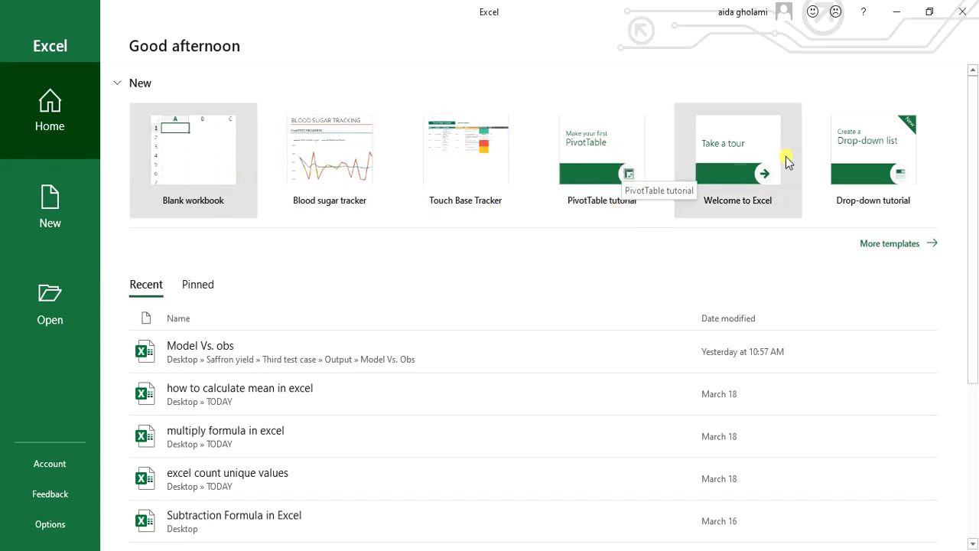
pyautogui.click(880, 243)
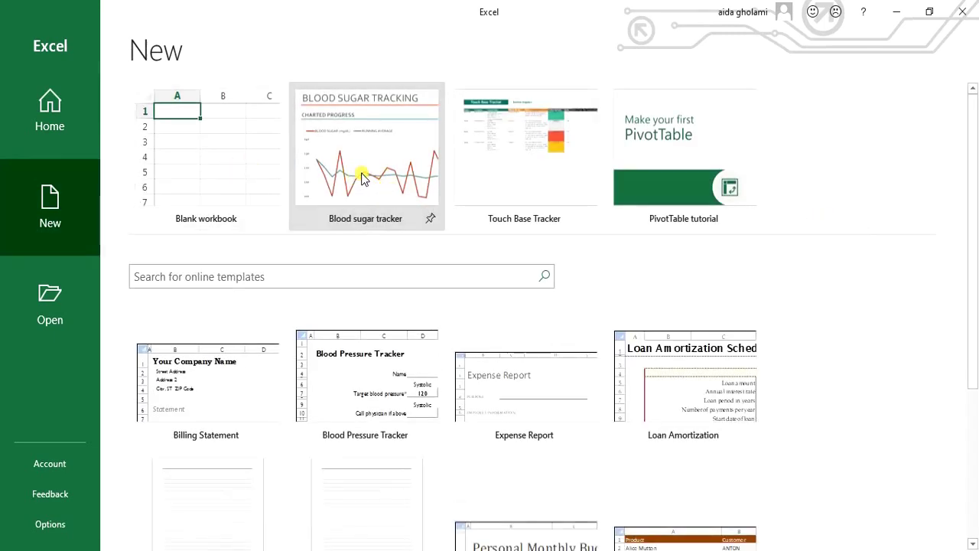
pyautogui.click(362, 176)
pyautogui.click(583, 229)
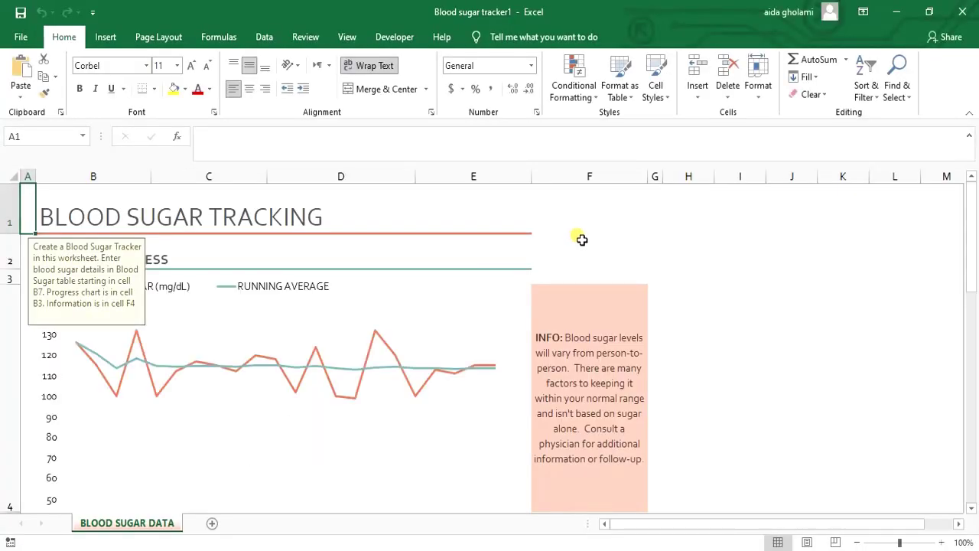
# Step: Examine the blood sugar table and the formula in the running average cell of row 28
pyautogui.scroll(-2, 971, 245)
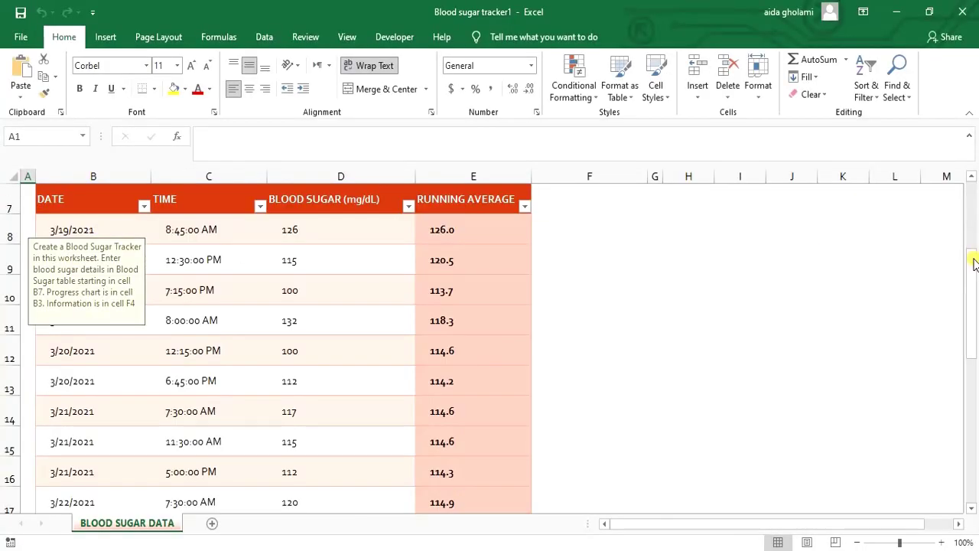
pyautogui.moveTo(975, 263); pyautogui.dragTo(400, 275)
pyautogui.scroll(-2, 476, 368)
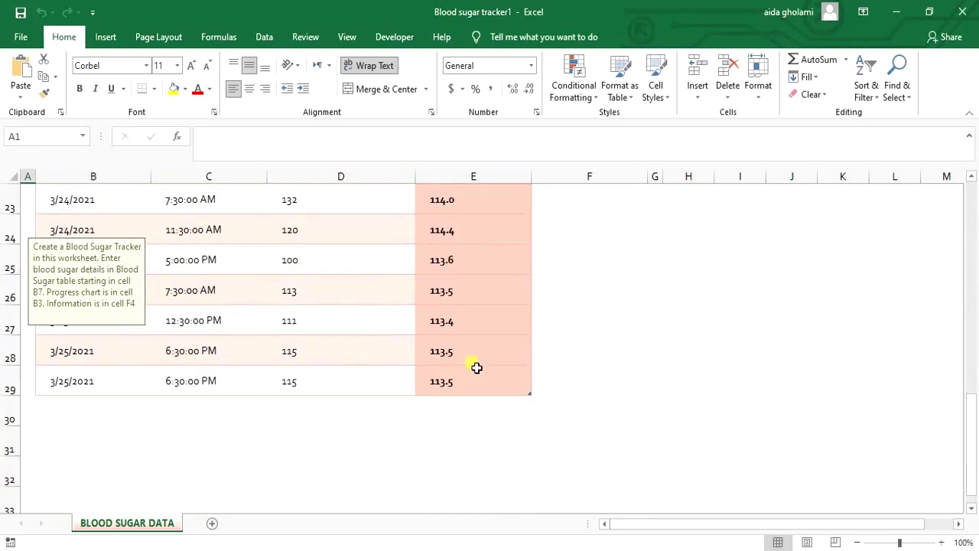
pyautogui.click(476, 368)
pyautogui.doubleClick(481, 356)
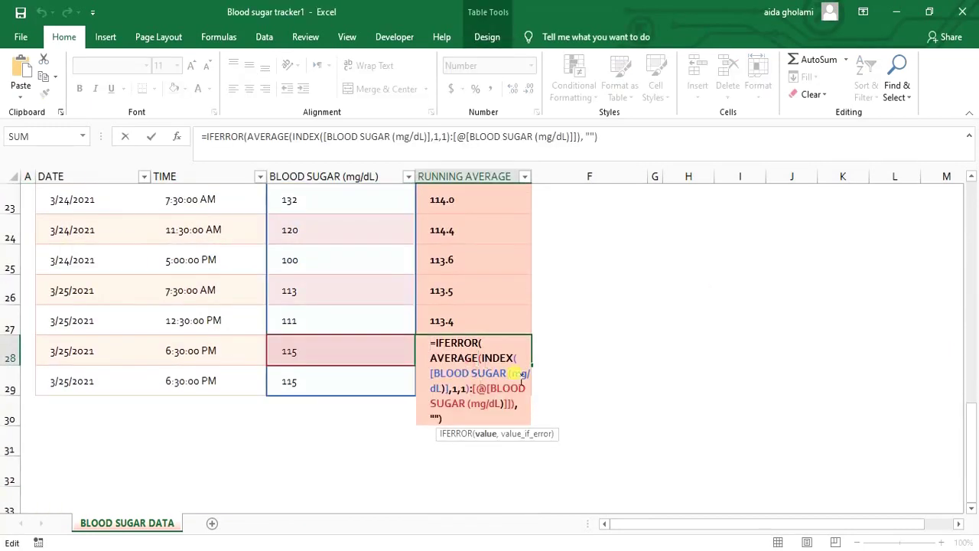
pyautogui.press('Return')
# Step: Examine the Charted Progress chart and its source data, and close the tracker workbook
pyautogui.moveTo(975, 376); pyautogui.dragTo(975, 229)
pyautogui.click(306, 417)
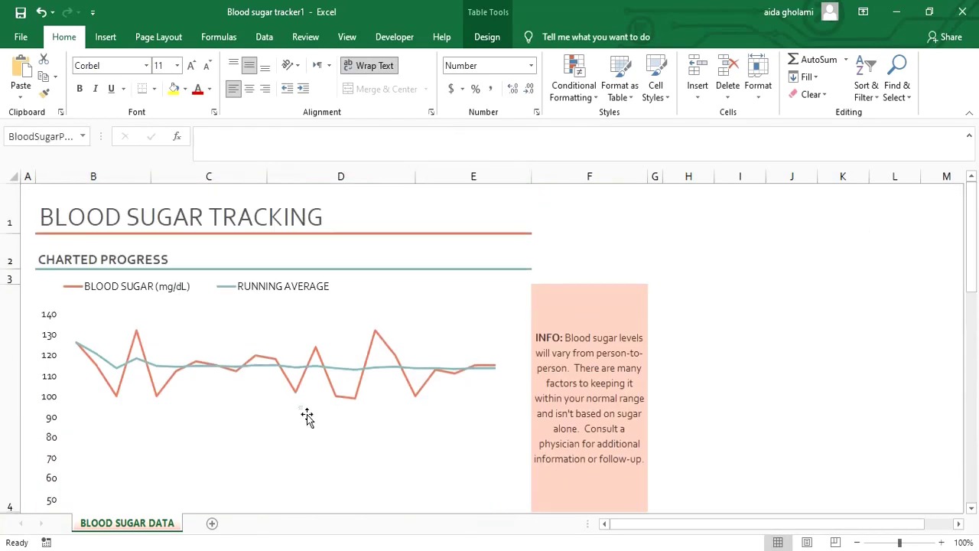
pyautogui.scroll(-4, 333, 334)
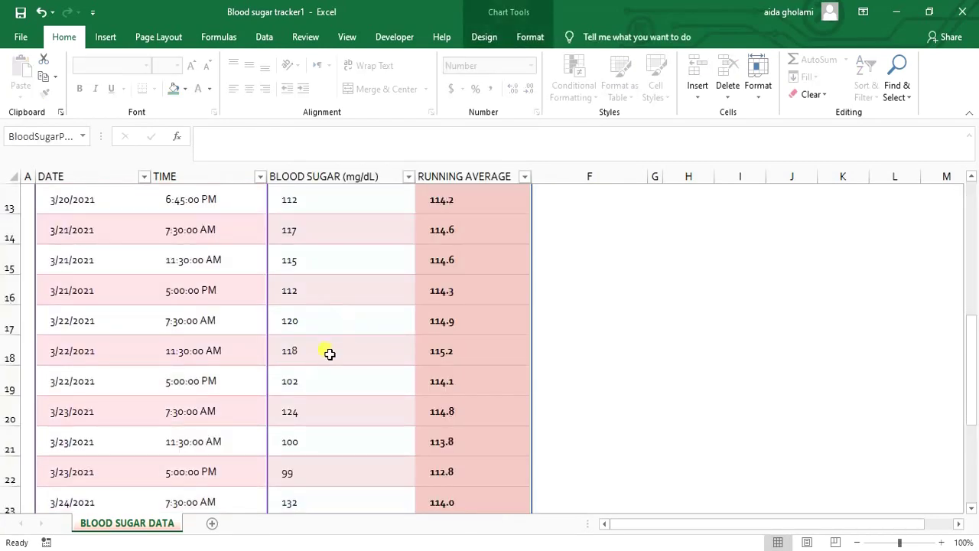
pyautogui.scroll(4, 329, 353)
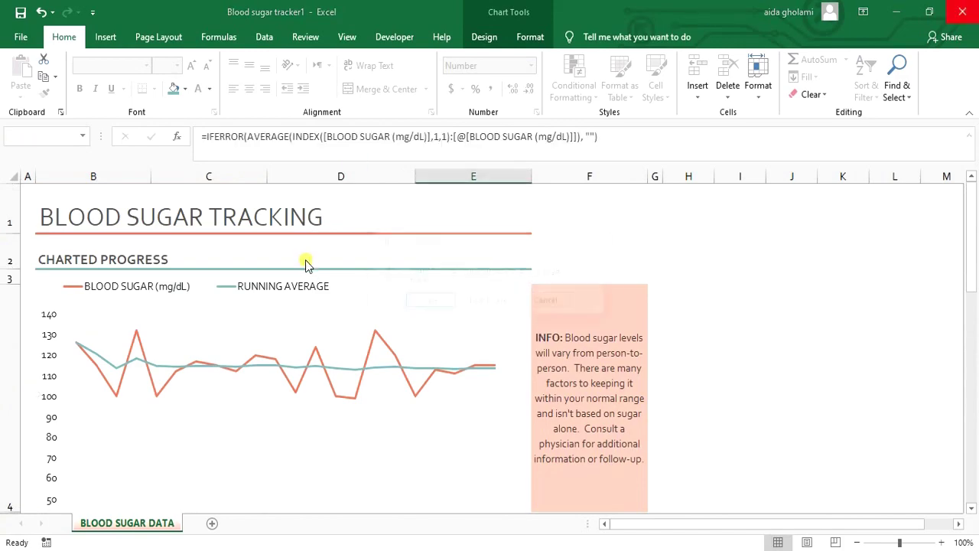
pyautogui.click(468, 310)
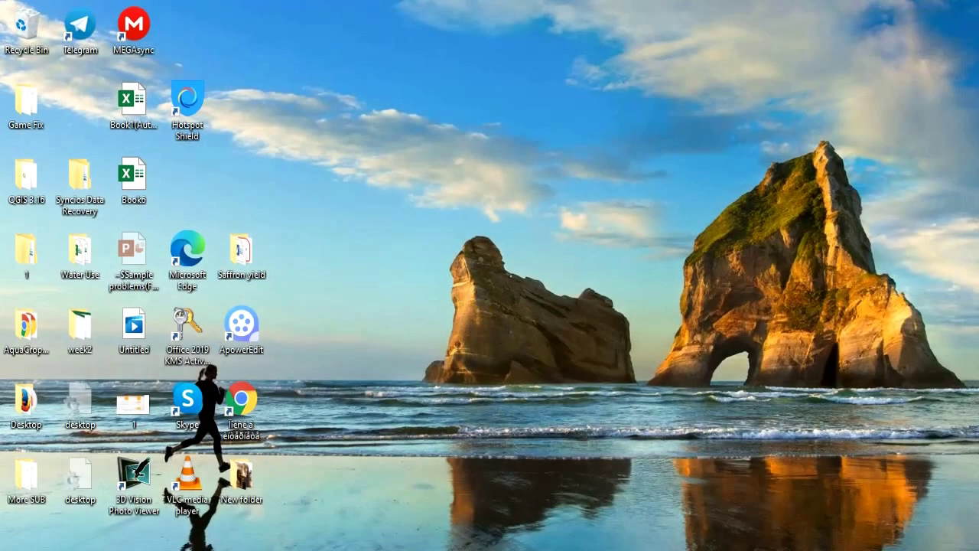
# Step: Open Excel again and create a blank workbook
pyautogui.press('super')
pyautogui.write('e')
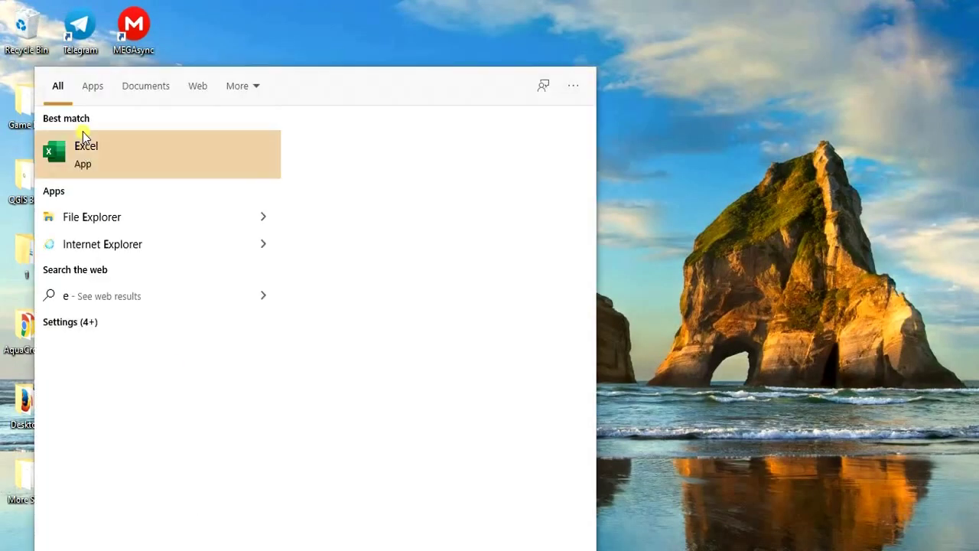
pyautogui.click(86, 145)
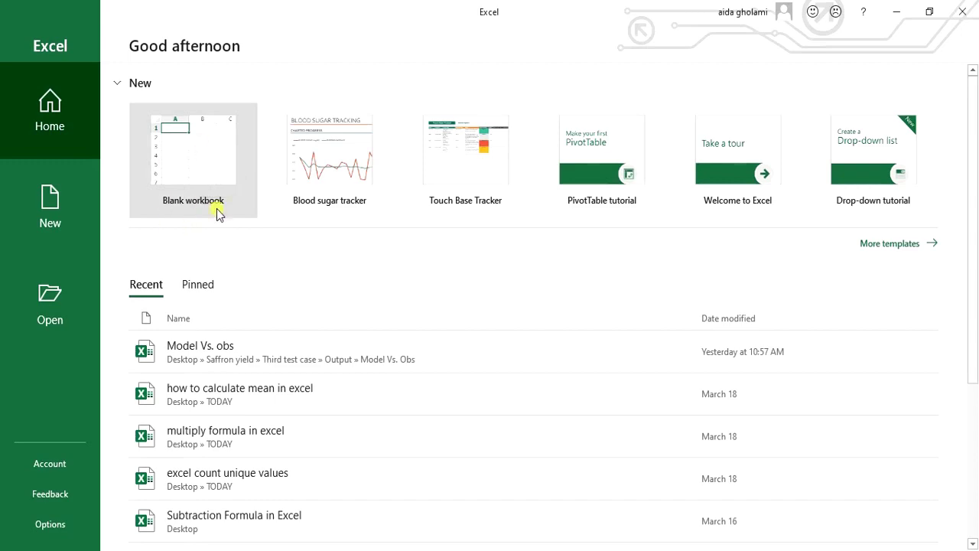
pyautogui.click(177, 167)
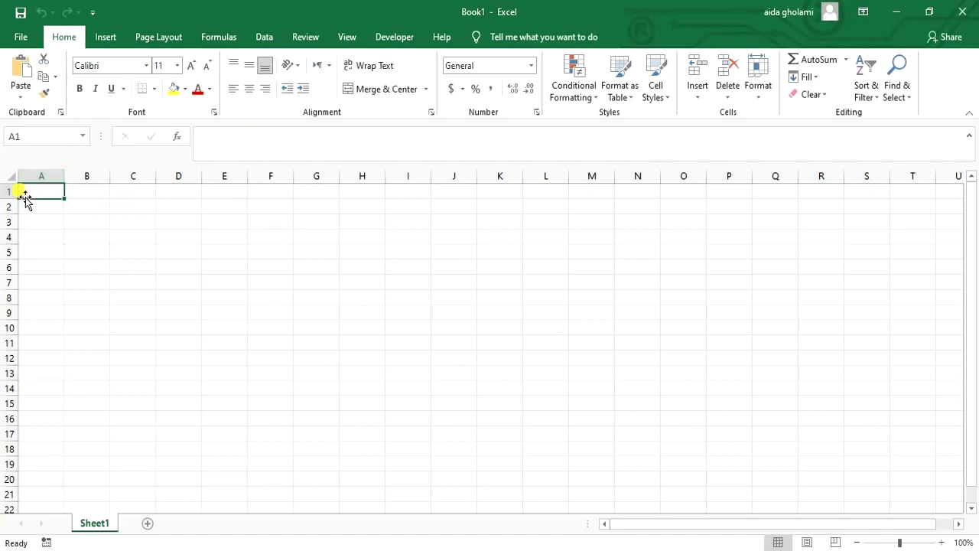
# Step: Look over the extent of the empty worksheet grid and return to its beginning
pyautogui.moveTo(183, 268); pyautogui.dragTo(885, 448)
pyautogui.click(852, 437)
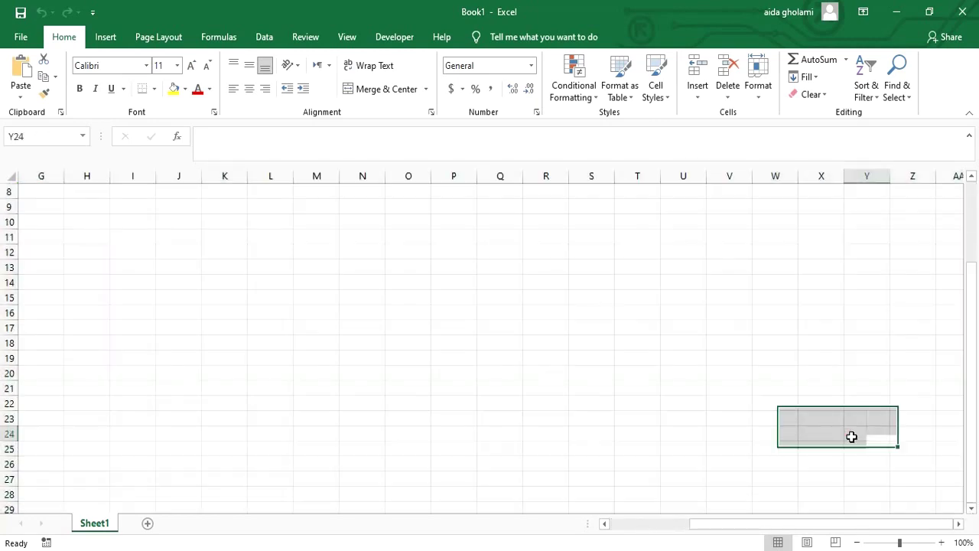
pyautogui.moveTo(976, 480); pyautogui.dragTo(905, 400)
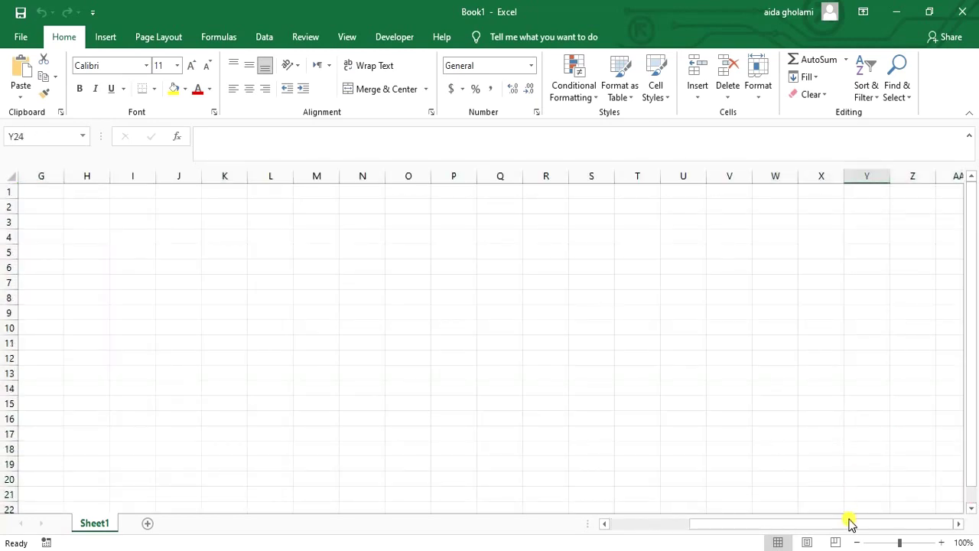
pyautogui.moveTo(850, 522); pyautogui.dragTo(572, 540)
# Step: Select columns from A onward one after another to look at the lettered columns
pyautogui.click(40, 176)
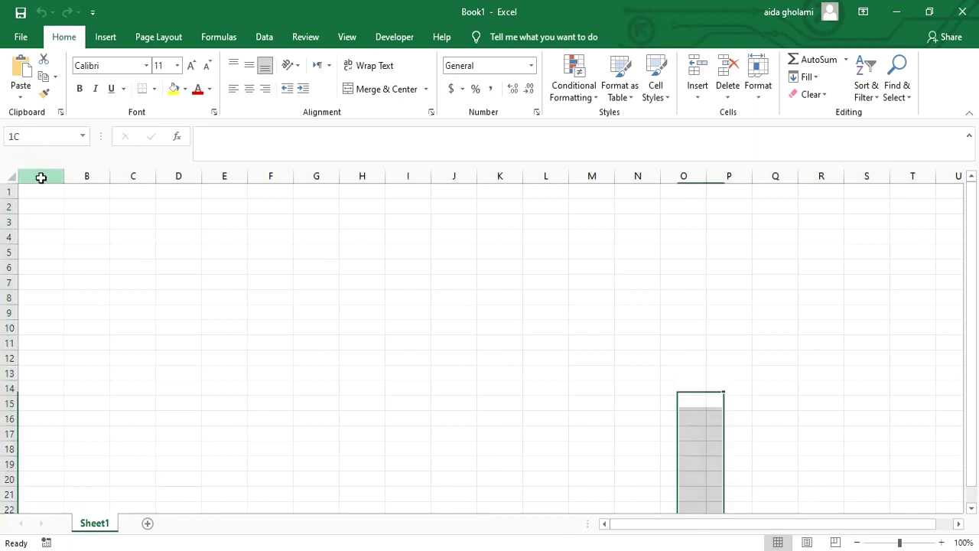
pyautogui.click(99, 183)
pyautogui.click(135, 182)
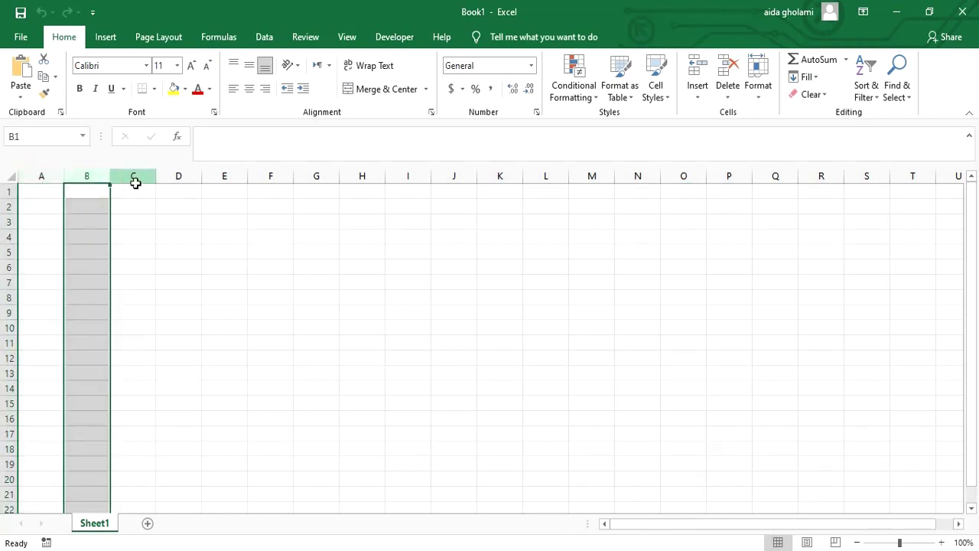
pyautogui.click(179, 189)
pyautogui.click(222, 188)
# Step: Select individual cells across rows 2 and 3, including B2, D2 and A3, finishing on cell A2
pyautogui.click(86, 207)
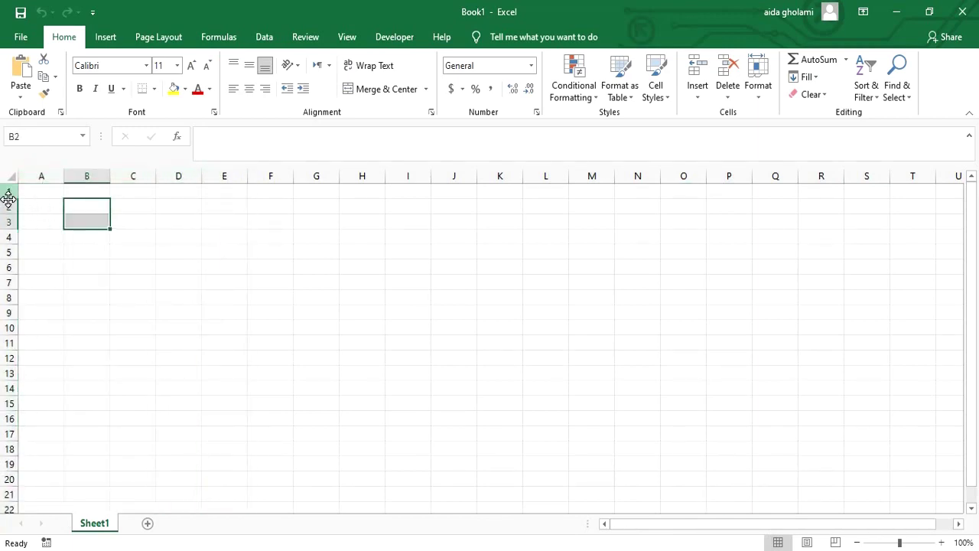
pyautogui.hotkey('shift', 'Down')
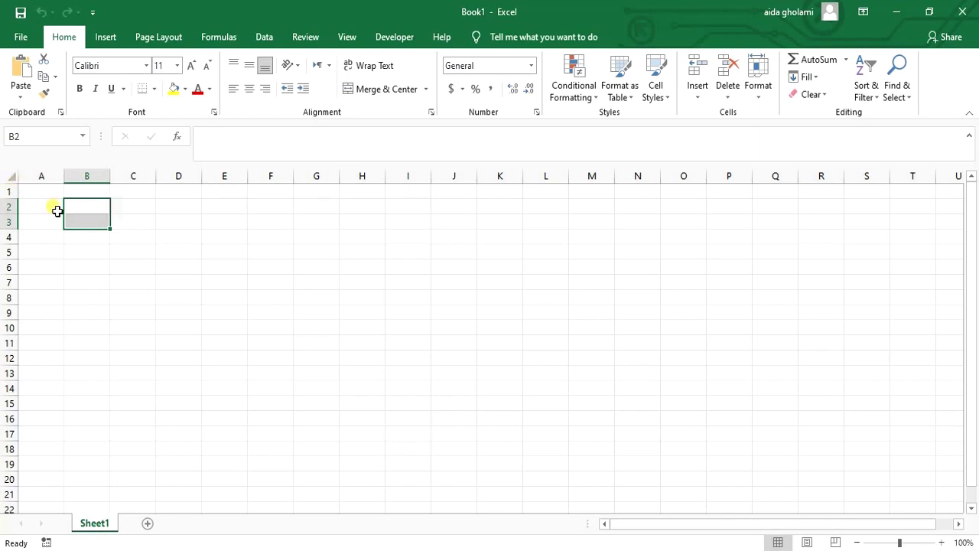
pyautogui.click(120, 220)
pyautogui.click(104, 212)
pyautogui.click(145, 211)
pyautogui.click(181, 211)
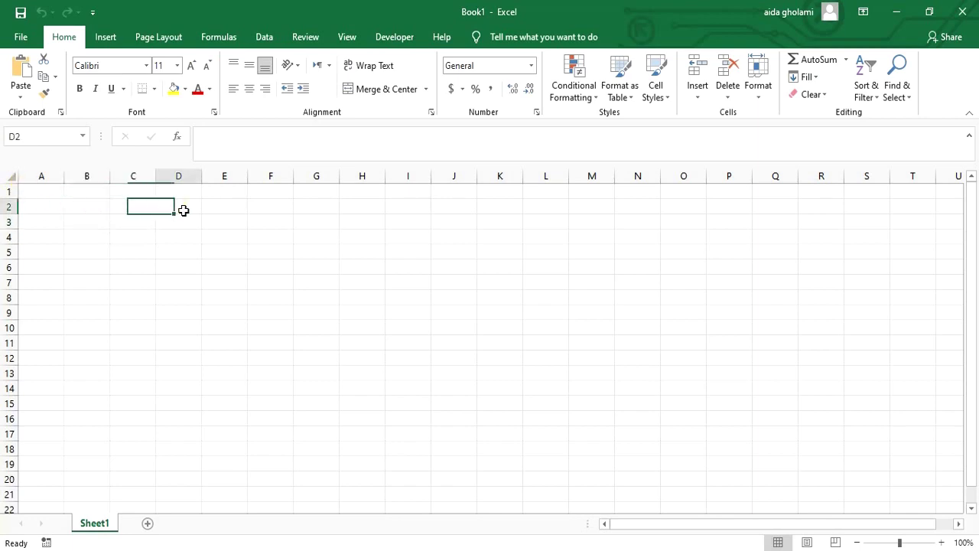
pyautogui.click(87, 212)
pyautogui.click(33, 212)
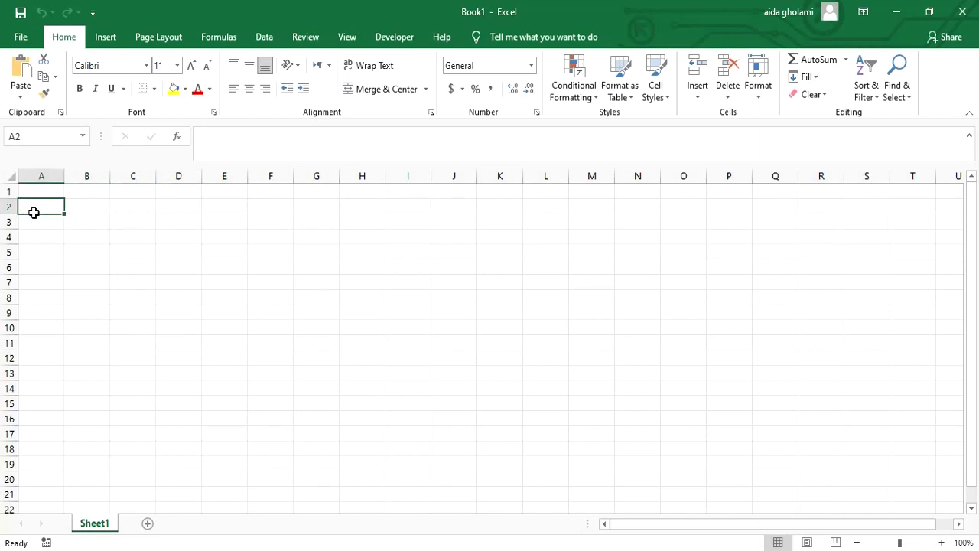
pyautogui.click(54, 224)
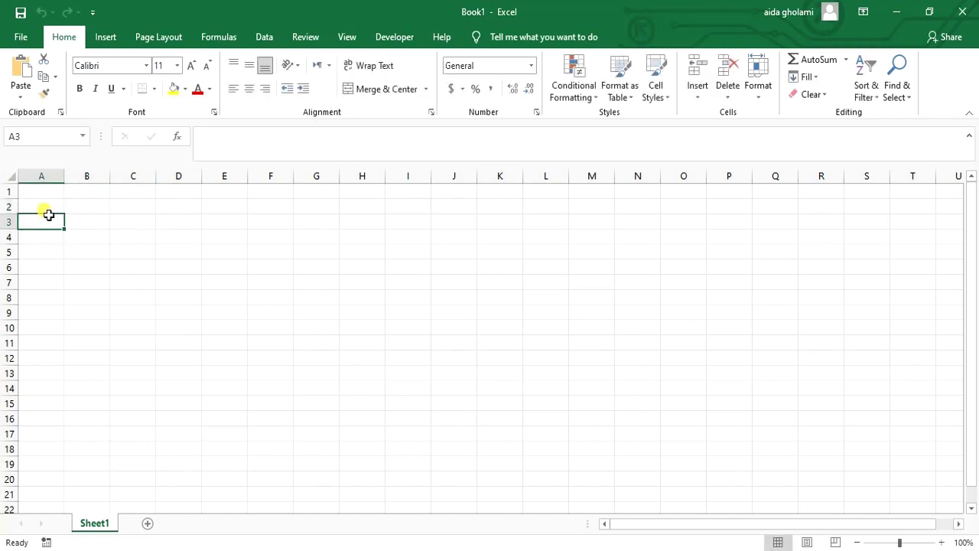
pyautogui.click(43, 203)
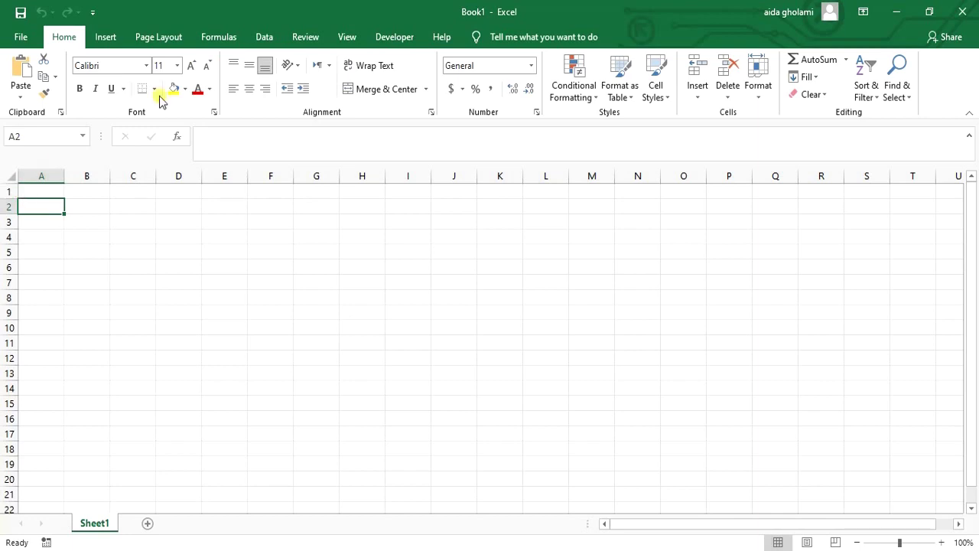
# Step: Examine the Insert, Page Layout, Formulas, Data and Review command sets, and return to the Home commands
pyautogui.click(104, 36)
pyautogui.click(150, 37)
pyautogui.click(216, 38)
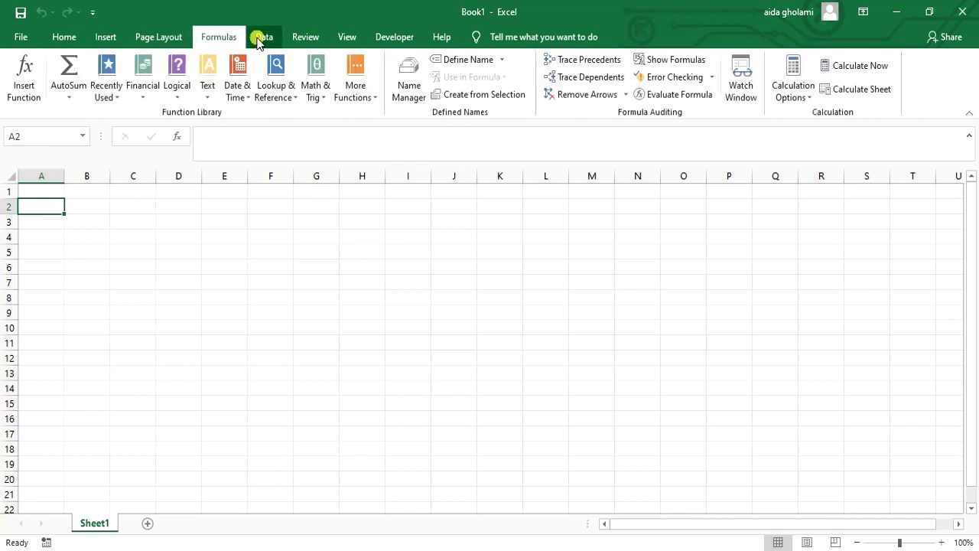
pyautogui.click(264, 37)
pyautogui.click(305, 37)
pyautogui.click(65, 39)
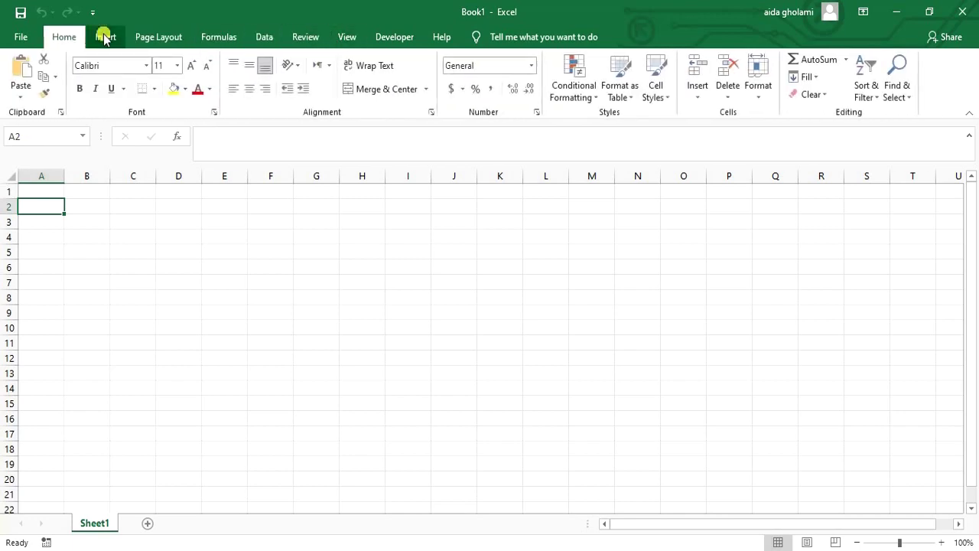
pyautogui.click(107, 37)
pyautogui.click(139, 36)
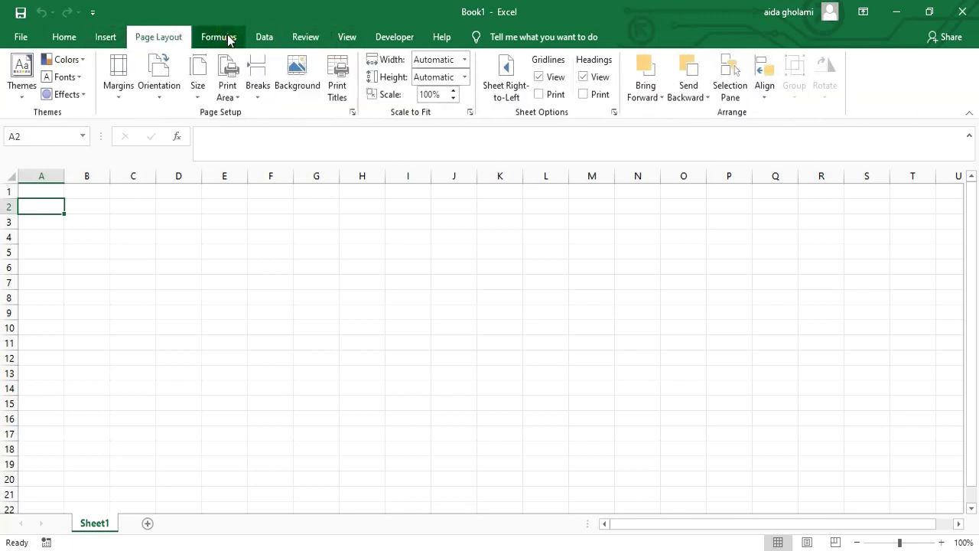
pyautogui.click(215, 37)
pyautogui.click(264, 37)
pyautogui.click(305, 37)
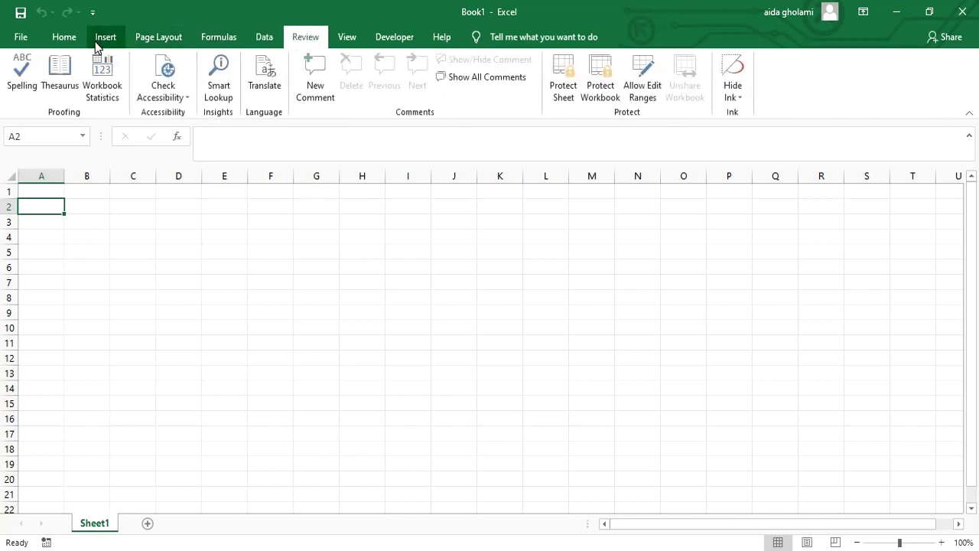
pyautogui.click(64, 38)
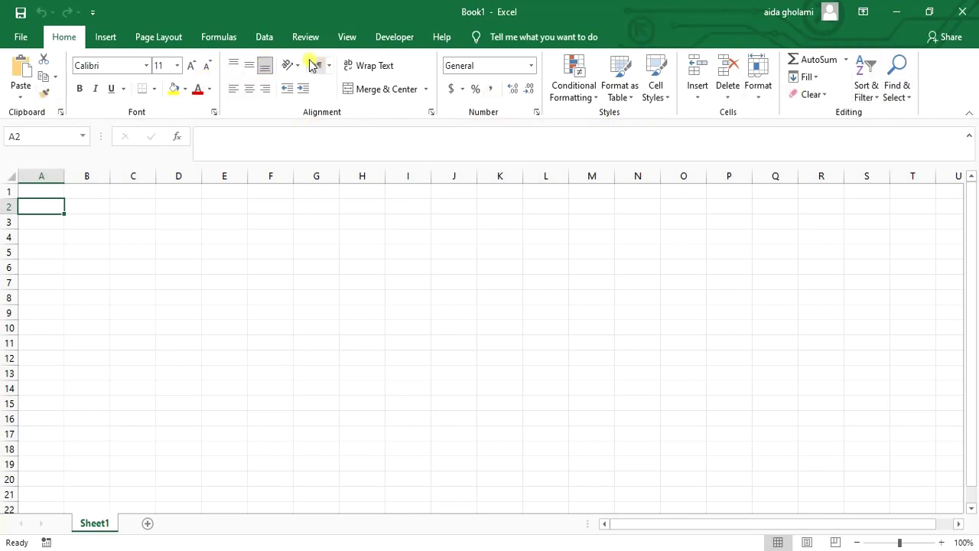
pyautogui.click(376, 68)
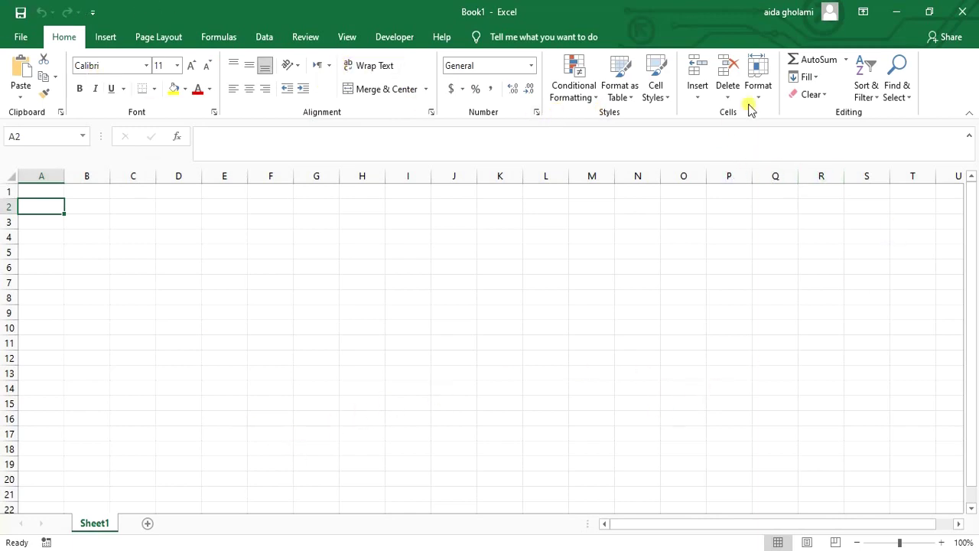
# Step: Select cells B2, A2 and B3 and check the cell reference of B3
pyautogui.click(101, 207)
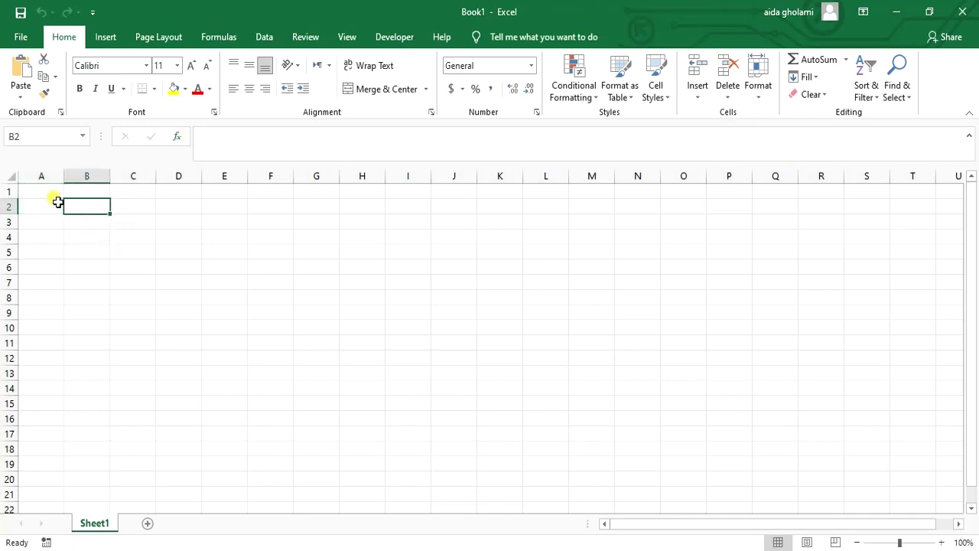
pyautogui.click(58, 203)
pyautogui.click(83, 223)
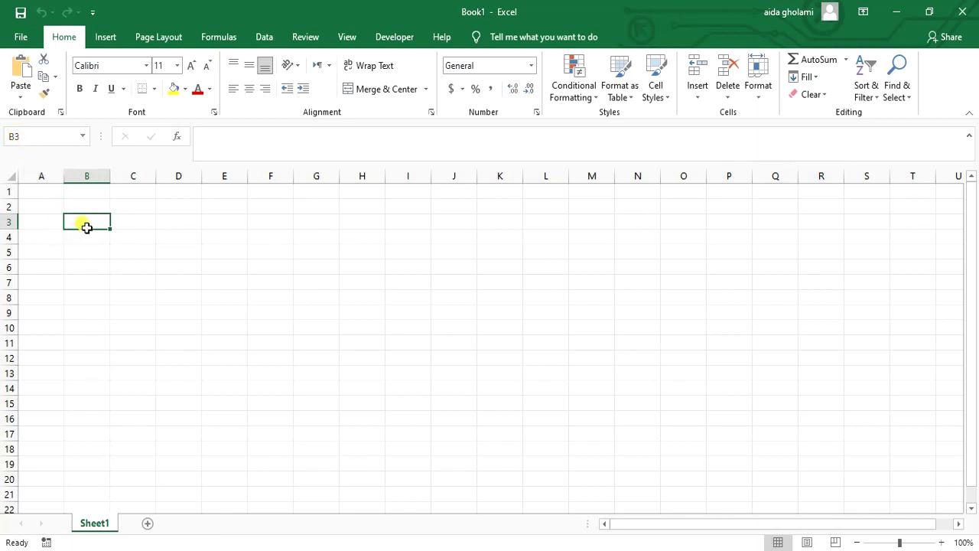
pyautogui.click(16, 136)
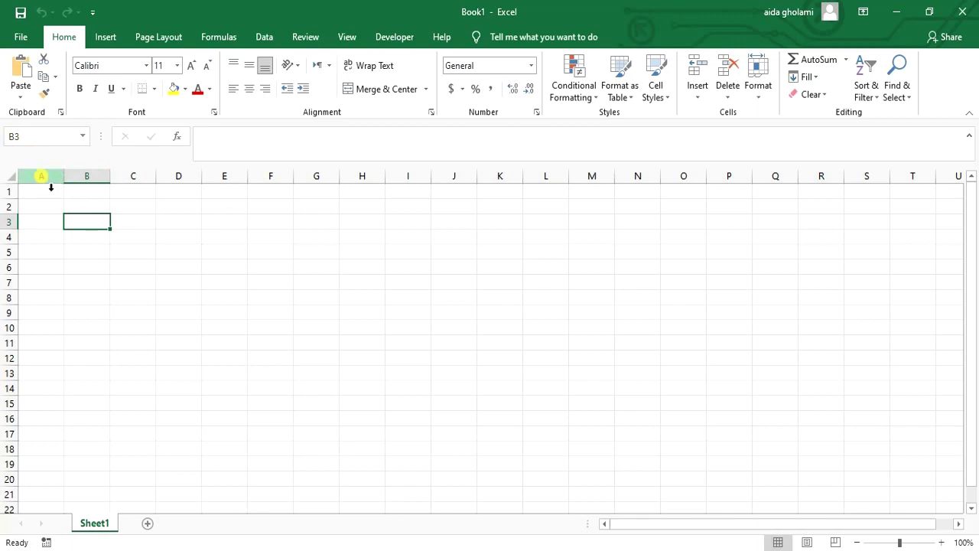
# Step: Select columns A through Q, and select columns AB and AA to examine the column lettering after Z
pyautogui.moveTo(42, 177); pyautogui.dragTo(788, 334)
pyautogui.moveTo(743, 520); pyautogui.dragTo(788, 523)
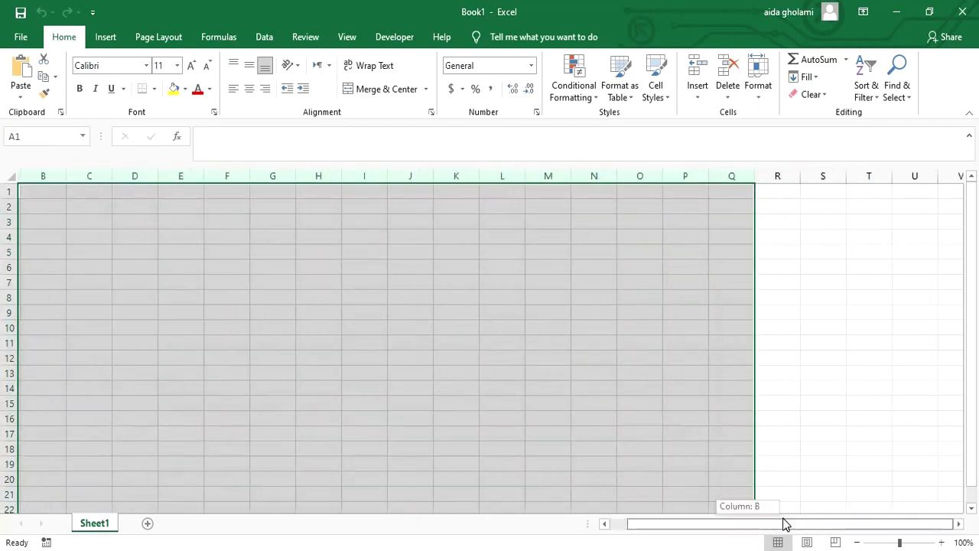
pyautogui.click(962, 520)
pyautogui.click(962, 520)
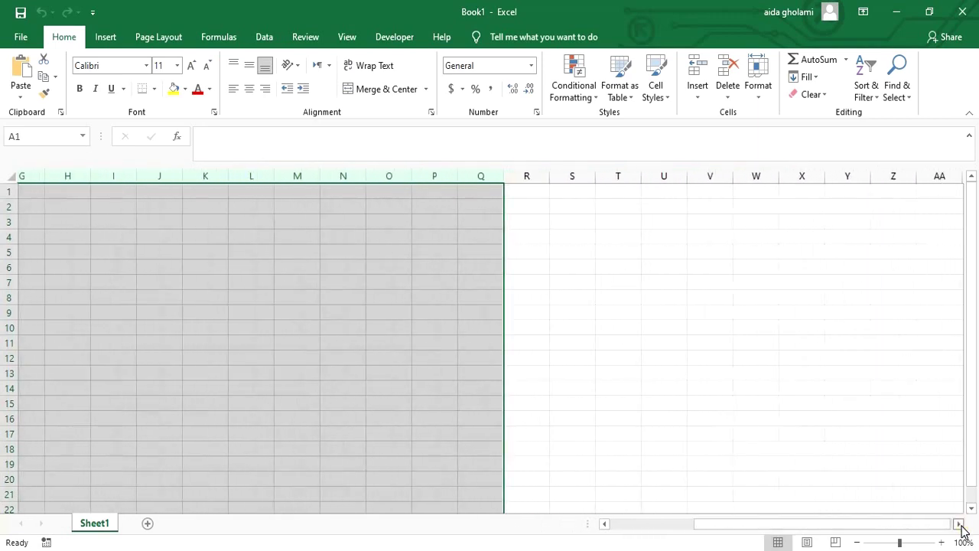
pyautogui.click(958, 524)
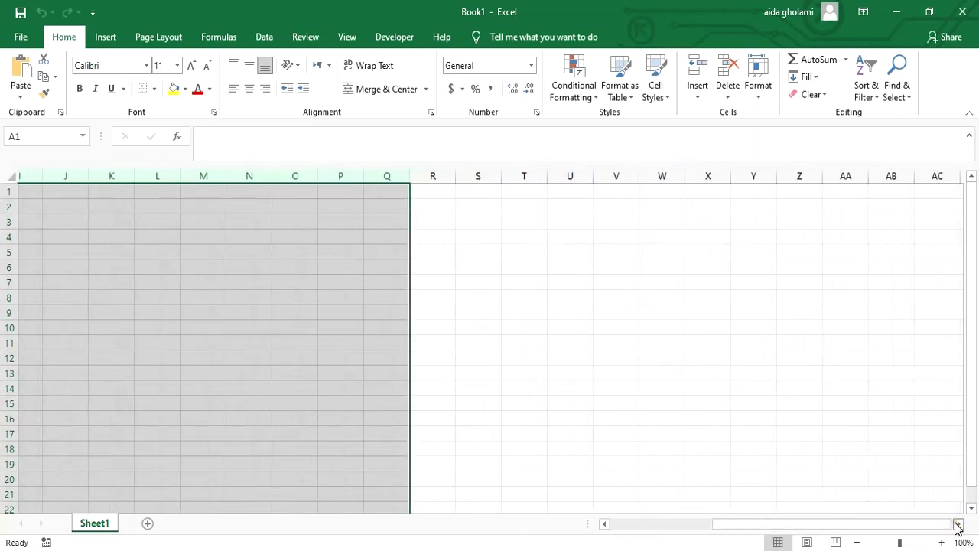
pyautogui.click(960, 527)
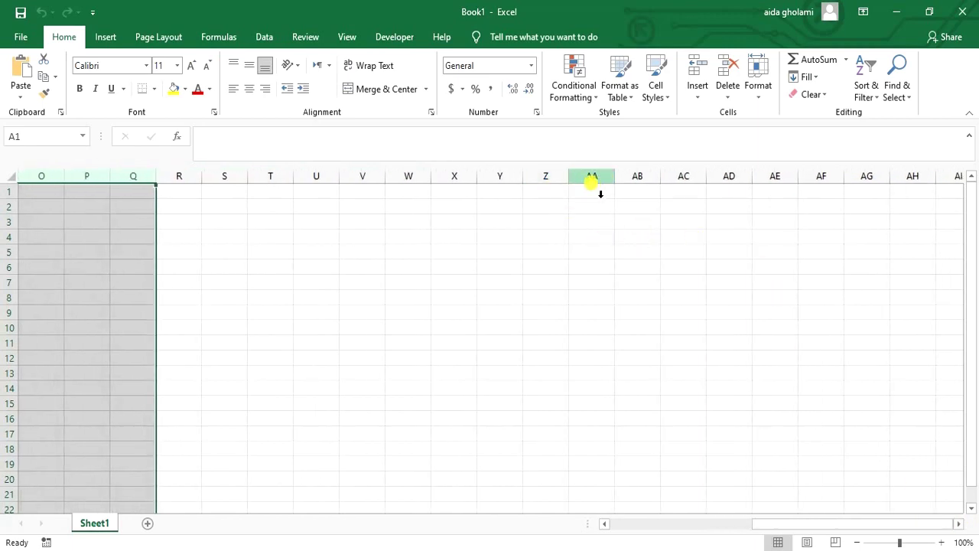
pyautogui.click(647, 182)
pyautogui.click(603, 178)
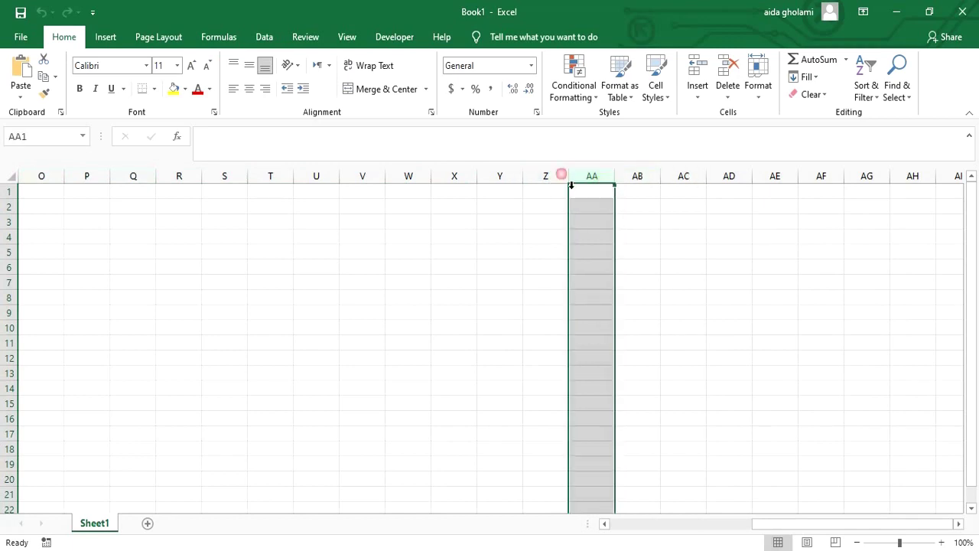
# Step: Examine the two-letter column headings past AZ and return to column A
pyautogui.click(961, 524)
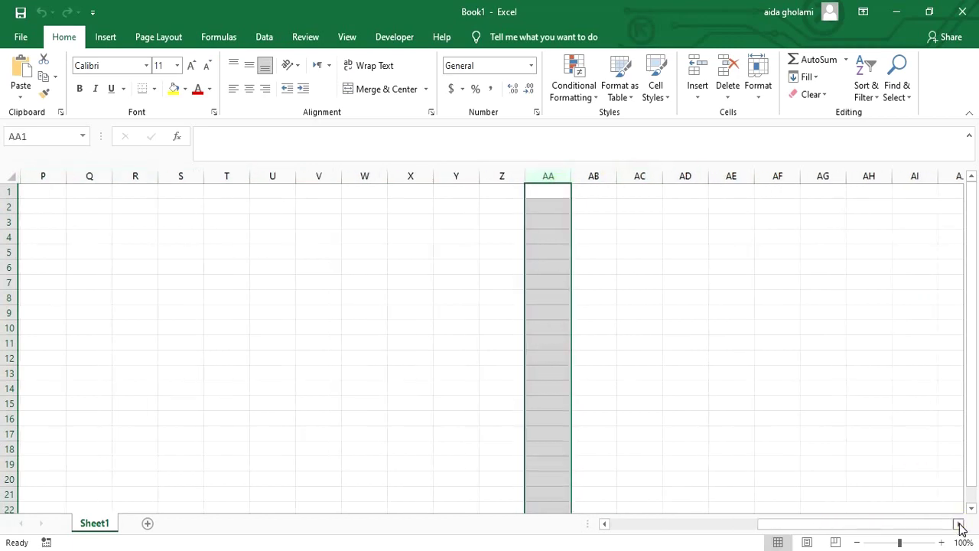
pyautogui.moveTo(961, 524); pyautogui.dragTo(955, 519)
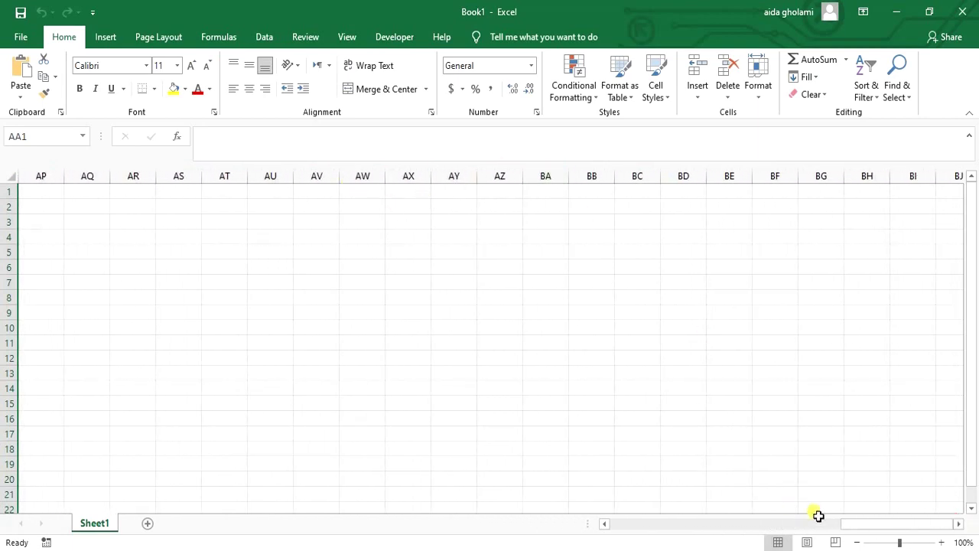
pyautogui.moveTo(834, 527); pyautogui.dragTo(598, 530)
# Step: Select the numbered rows from row 1 to row 20, look at rows further down, and return to row 1
pyautogui.click(56, 210)
pyautogui.moveTo(9, 192); pyautogui.dragTo(11, 479)
pyautogui.scroll(-6, 416, 353)
pyautogui.scroll(-5, 415, 352)
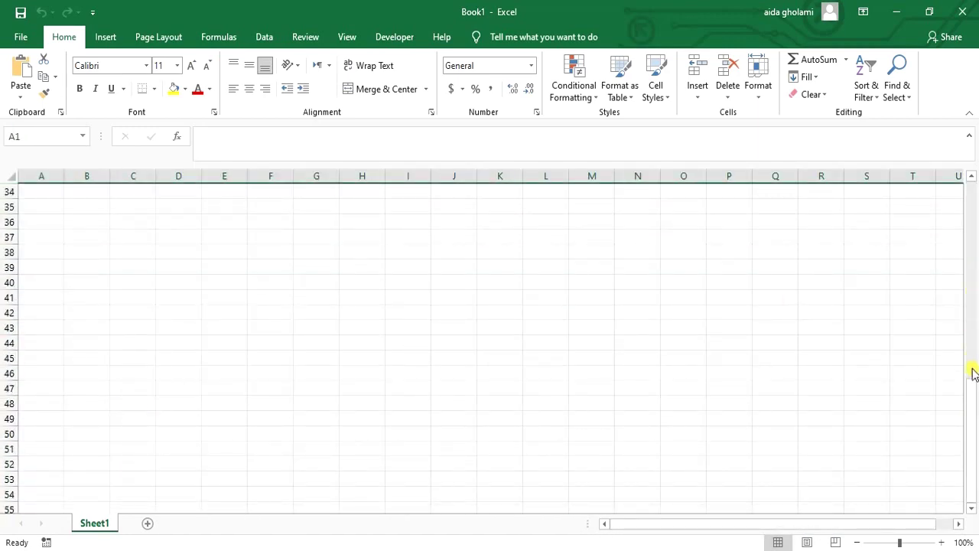
pyautogui.click(977, 372)
pyautogui.moveTo(976, 414); pyautogui.dragTo(973, 214)
# Step: Select cell J8 and cell B3 to look at individual cells on the worksheet
pyautogui.click(455, 298)
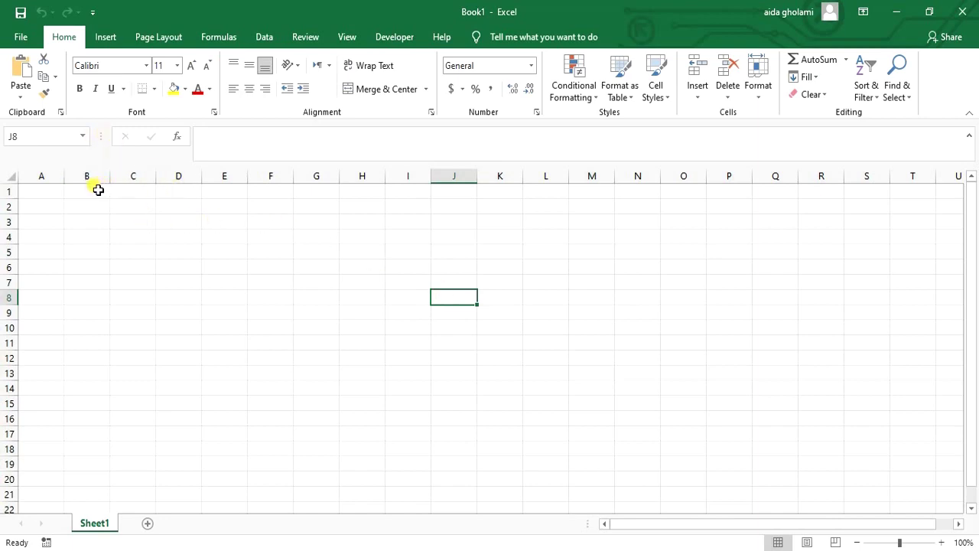
pyautogui.click(81, 225)
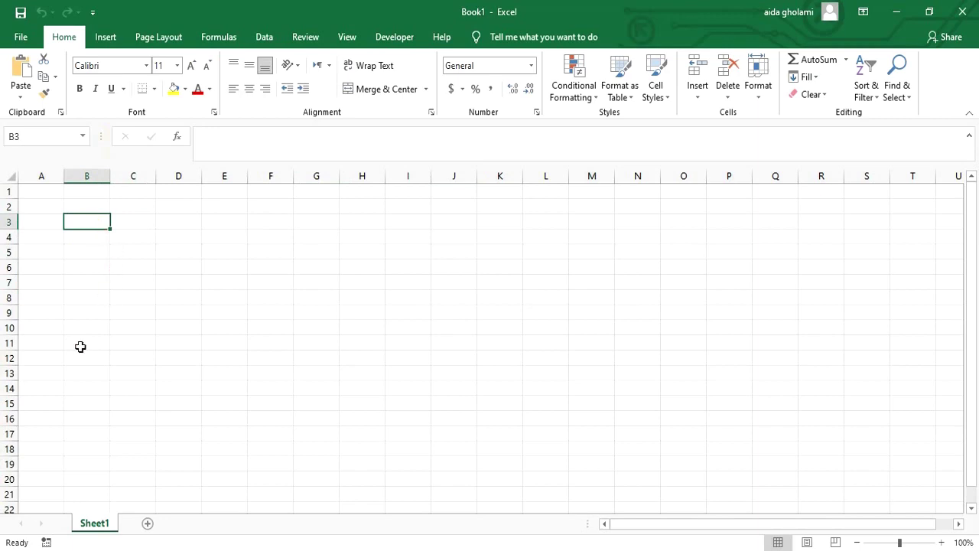
pyautogui.scroll(-2, 140, 290)
pyautogui.scroll(2, 129, 282)
# Step: Rename the worksheet Sheet1 as A
pyautogui.doubleClick(95, 525)
pyautogui.click(111, 529)
pyautogui.doubleClick(107, 525)
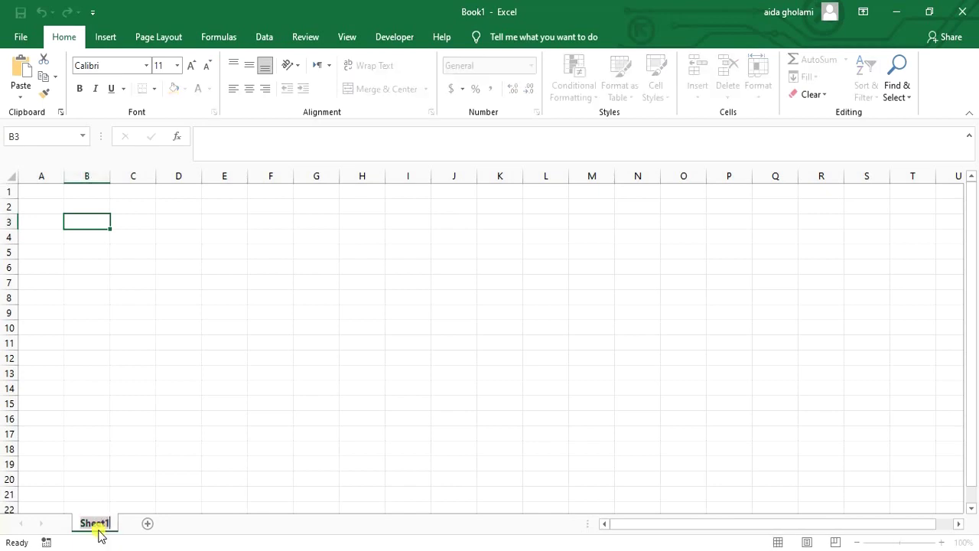
pyautogui.click(111, 525)
pyautogui.write('A')
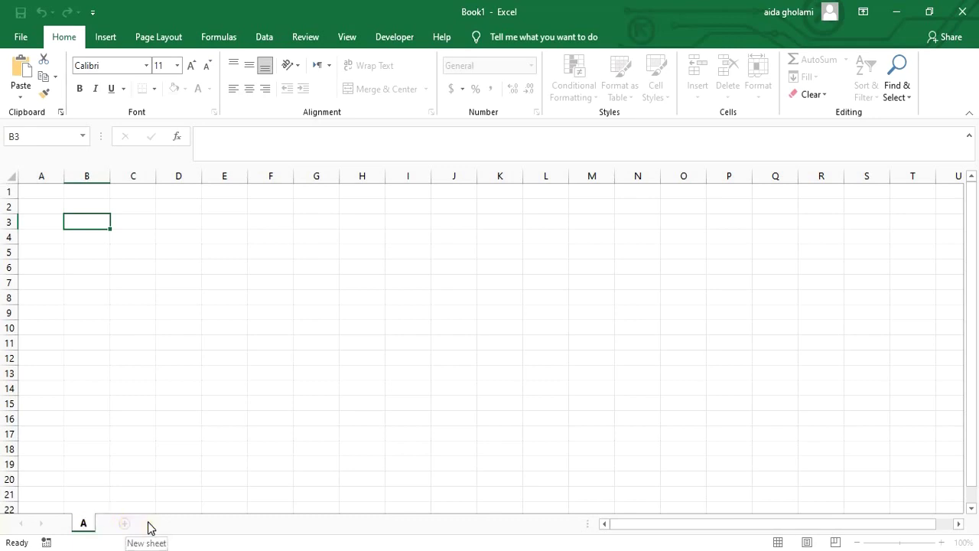
pyautogui.press('Return')
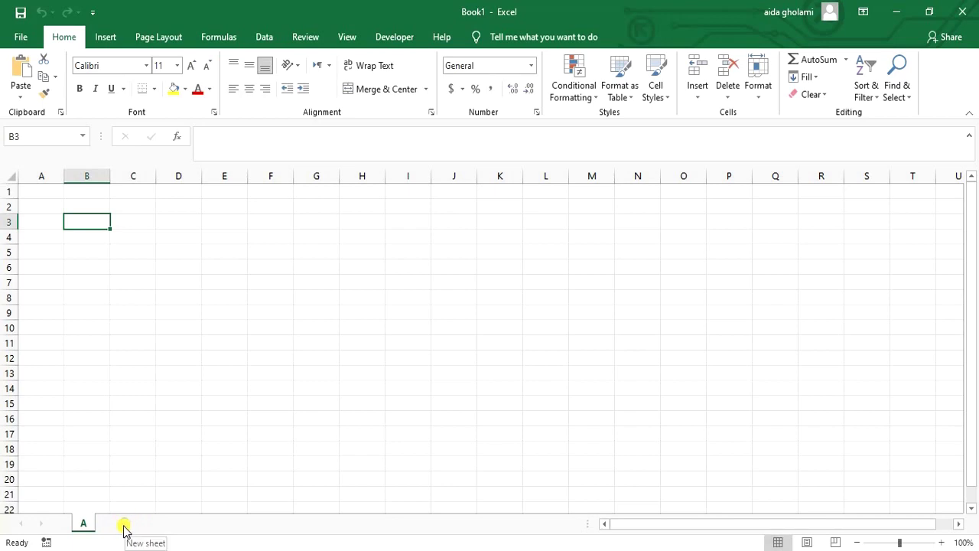
# Step: Add a second worksheet named B and return to worksheet A
pyautogui.click(124, 528)
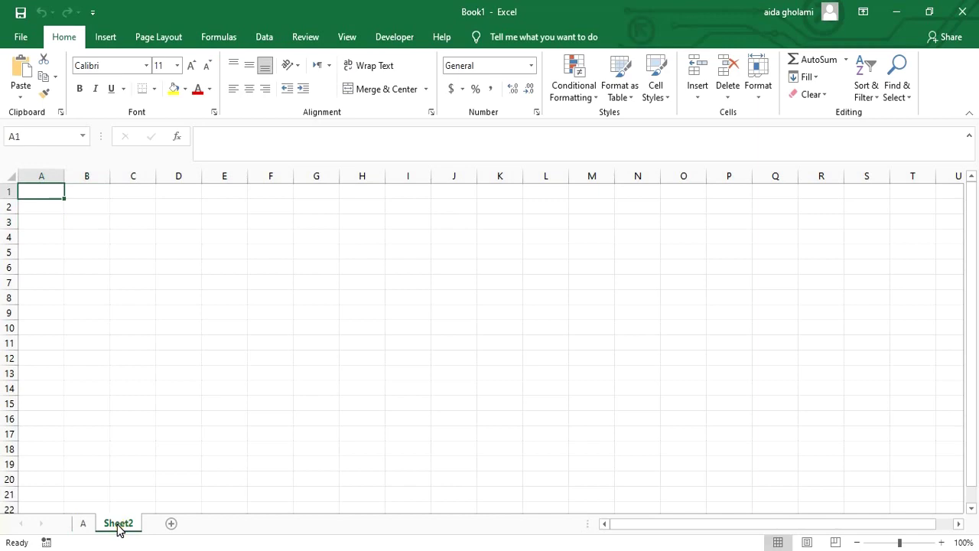
pyautogui.doubleClick(121, 525)
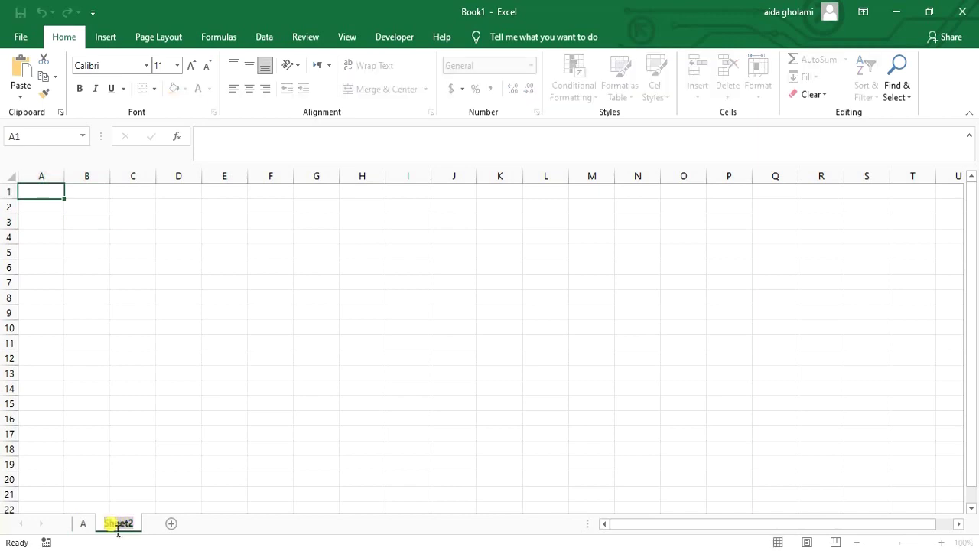
pyautogui.write('B')
pyautogui.click(86, 528)
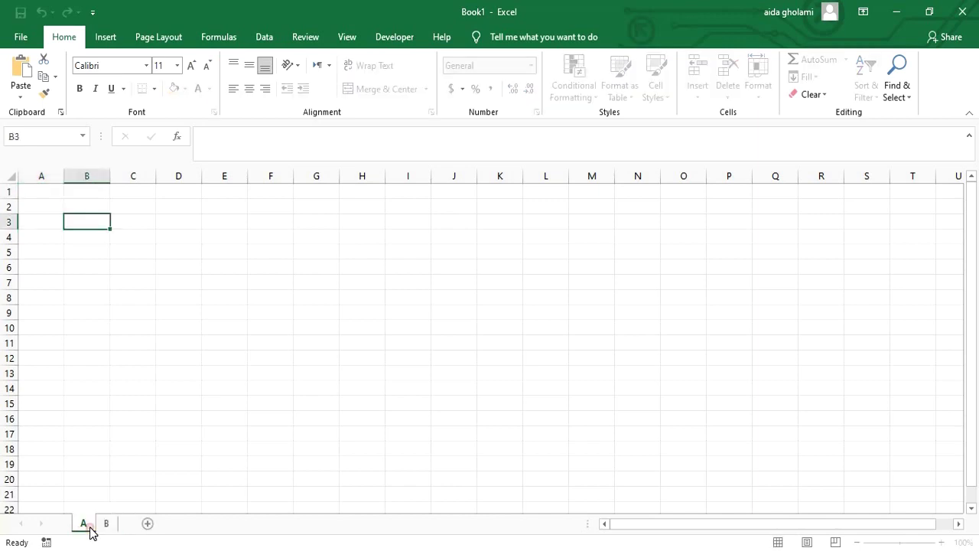
# Step: Enter the heading "Precipitation" in cell A1 of worksheet A
pyautogui.click(56, 196)
pyautogui.click(61, 206)
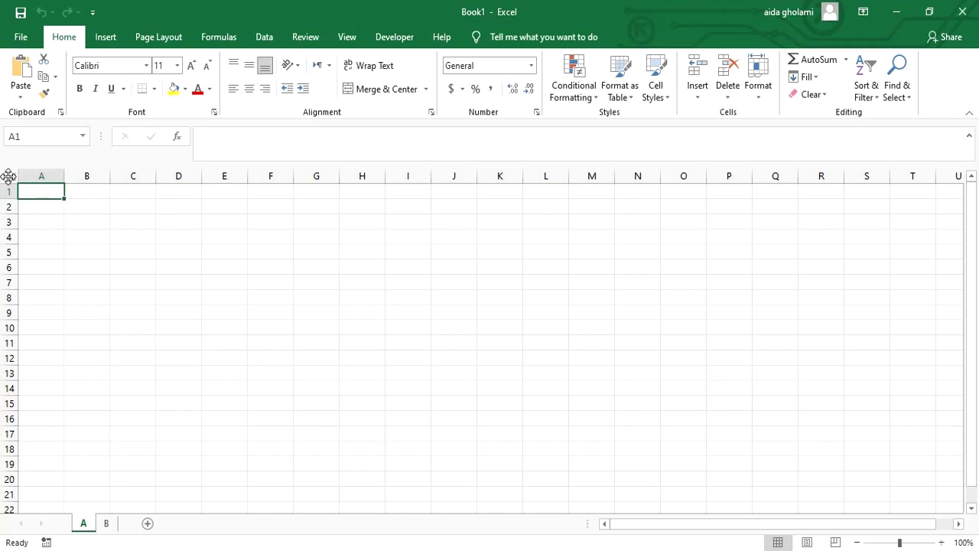
pyautogui.write('Precipitation')
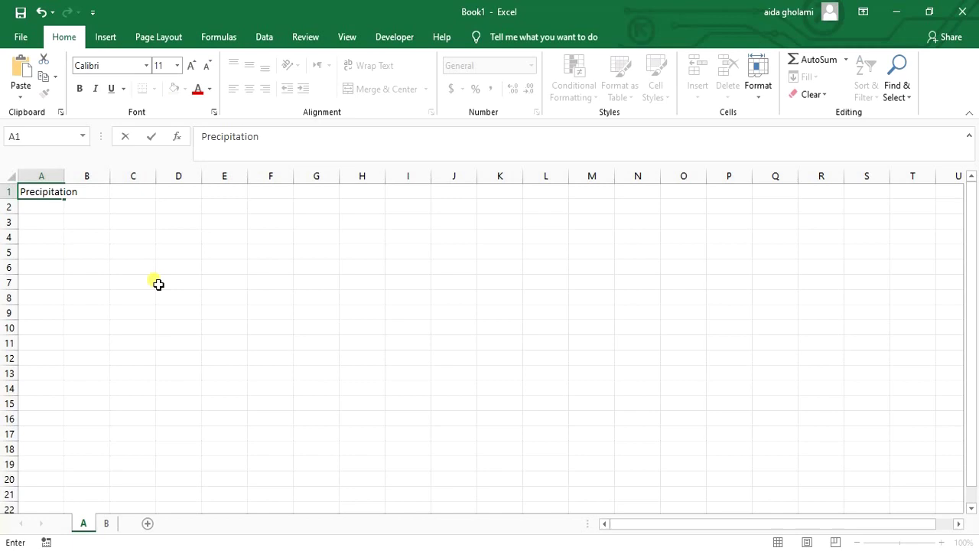
pyautogui.click(134, 267)
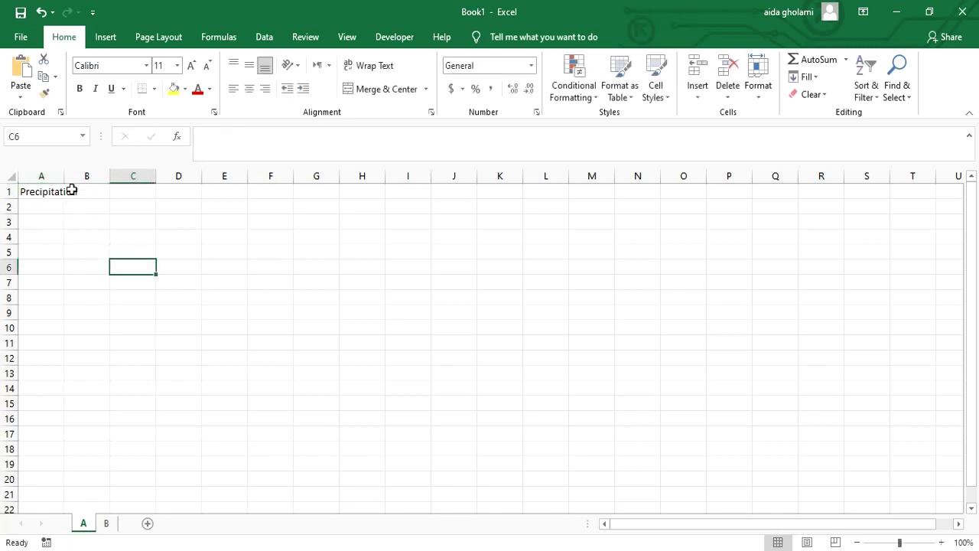
# Step: AutoFit column A's width to the Precipitation heading
pyautogui.click(60, 177)
pyautogui.moveTo(54, 206); pyautogui.dragTo(54, 313)
pyautogui.click(76, 238)
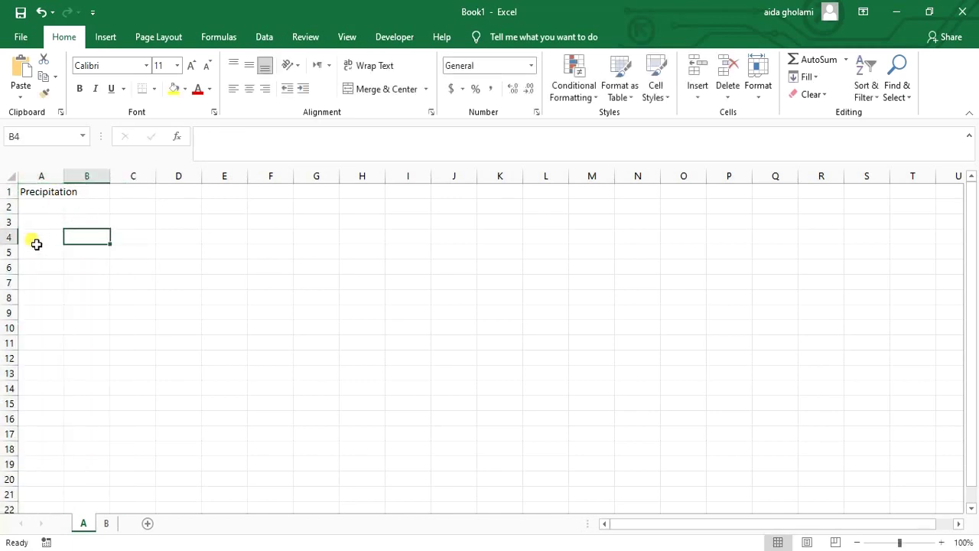
pyautogui.click(51, 198)
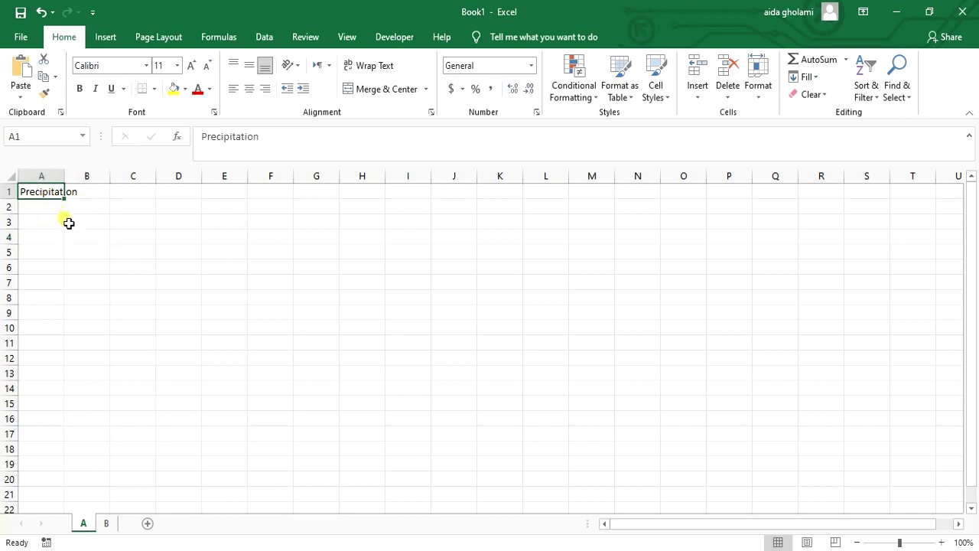
pyautogui.click(61, 223)
pyautogui.click(58, 196)
pyautogui.doubleClick(65, 177)
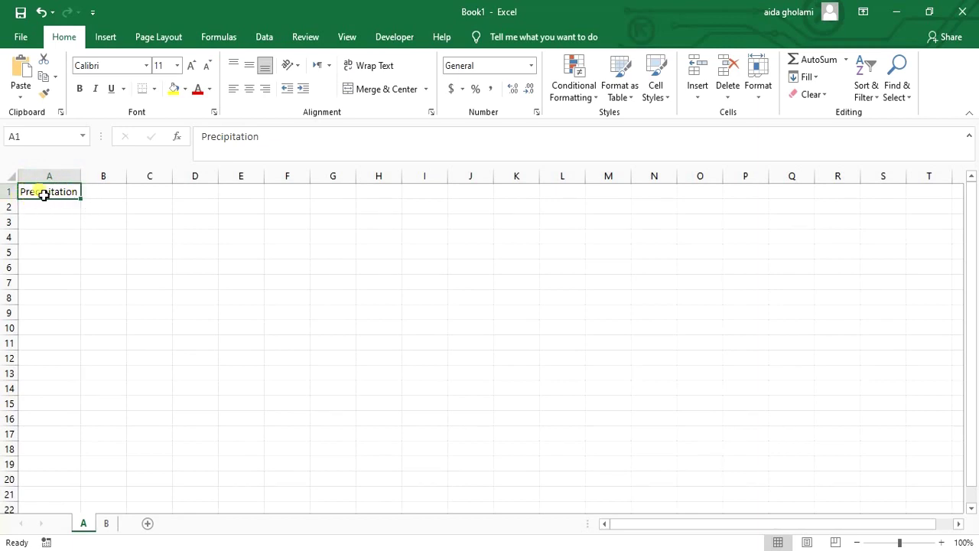
# Step: Enter the heading "Date" in cell B1
pyautogui.click(81, 220)
pyautogui.click(66, 194)
pyautogui.click(101, 200)
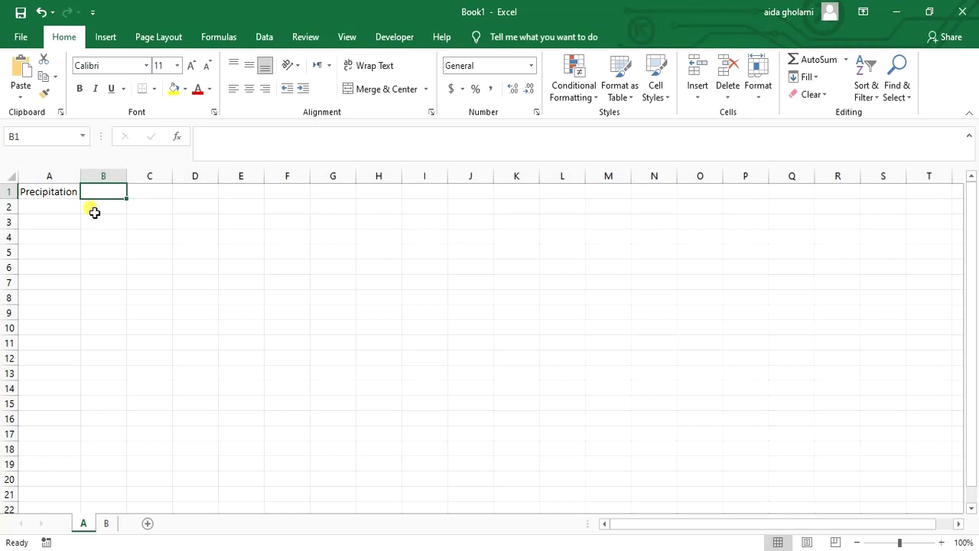
pyautogui.write('M')
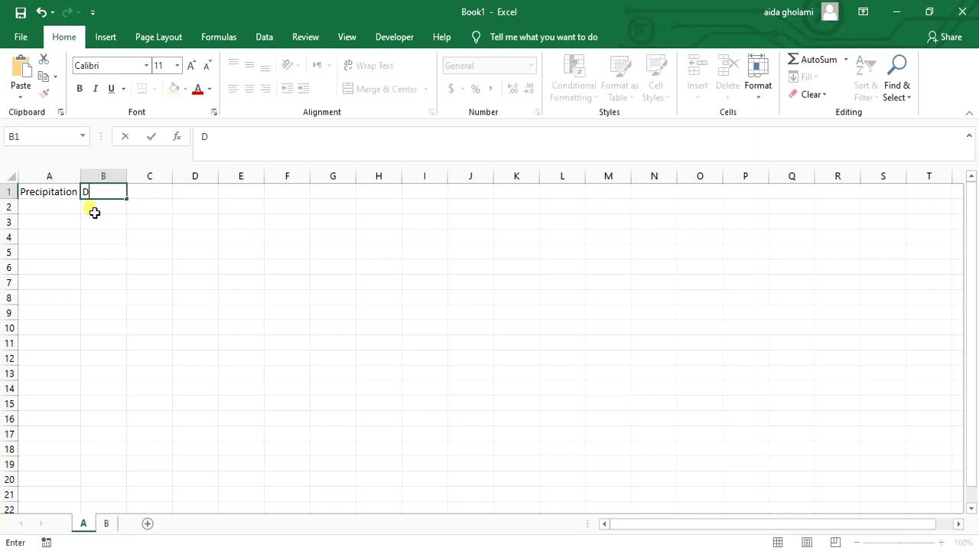
pyautogui.write('ate')
pyautogui.click(70, 206)
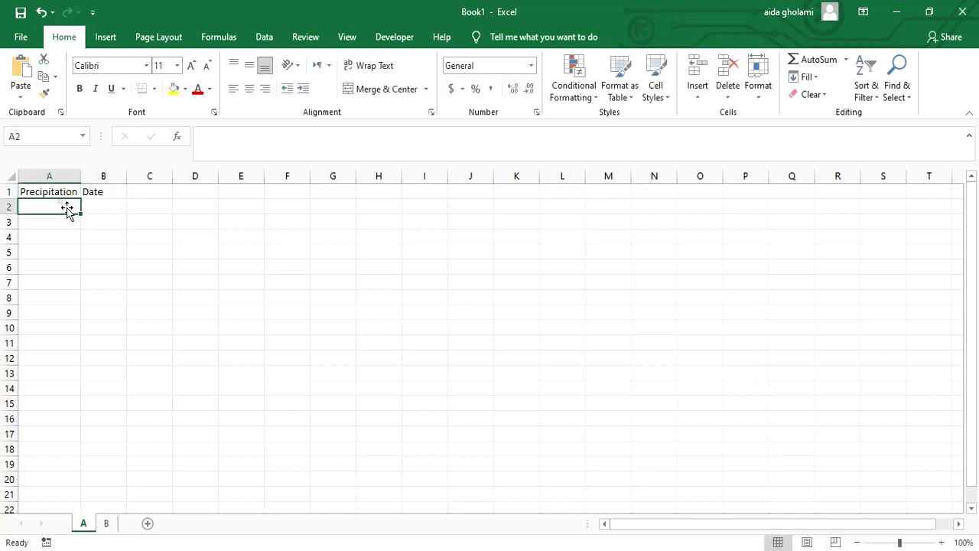
# Step: Select the heading cells B1 and A1 in turn to check their contents
pyautogui.click(97, 194)
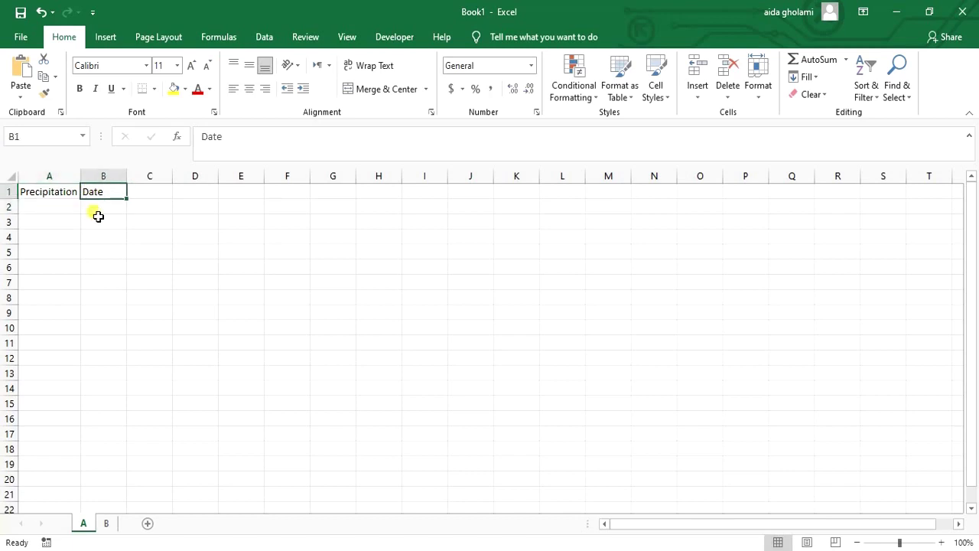
pyautogui.click(57, 196)
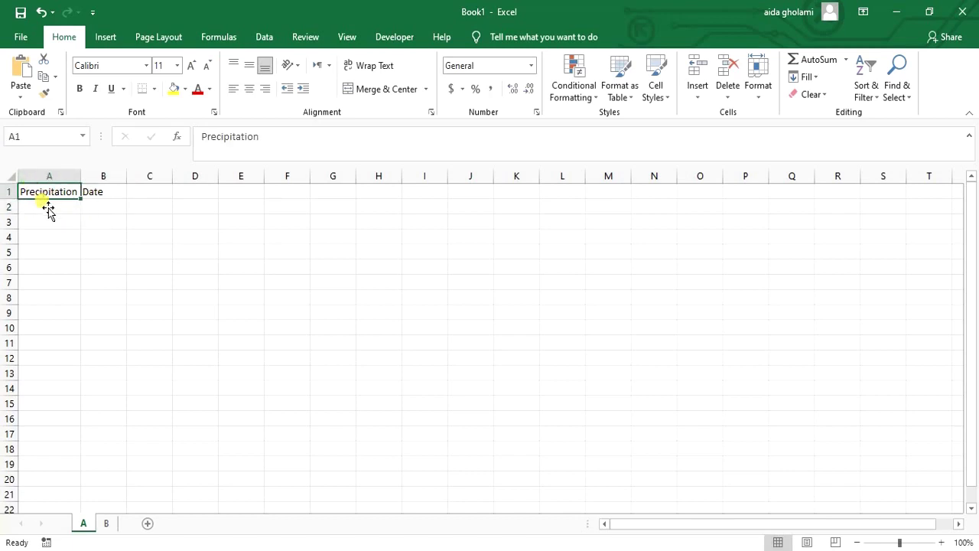
pyautogui.click(98, 209)
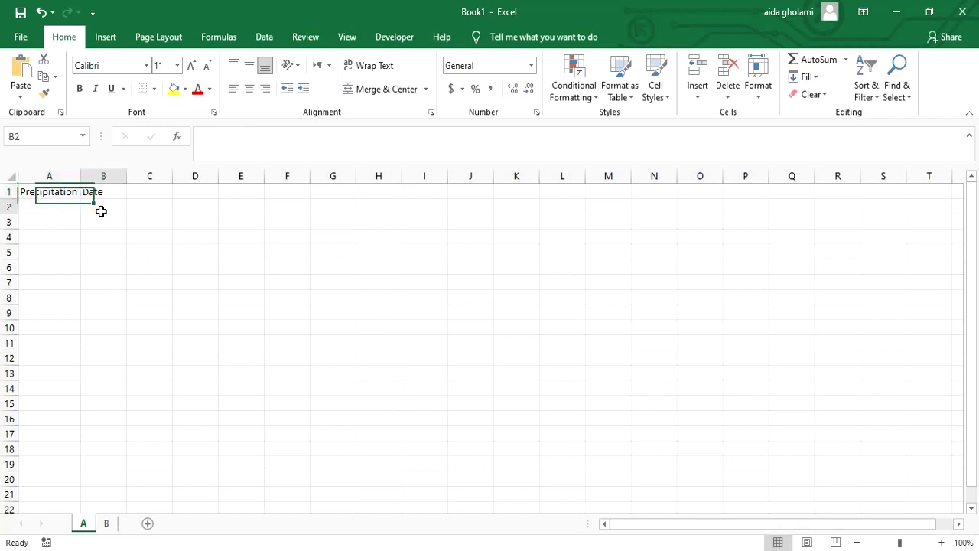
pyautogui.click(96, 196)
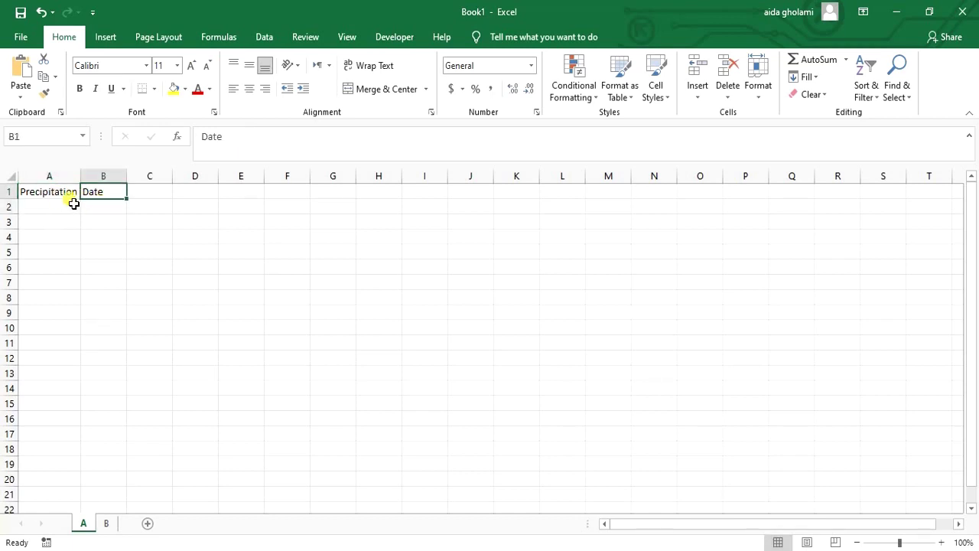
pyautogui.click(68, 200)
# Step: Make the Precipitation and Date headings in A1:B1 bold without italics and fill both cells with a light blue theme color
pyautogui.moveTo(65, 200); pyautogui.dragTo(97, 201)
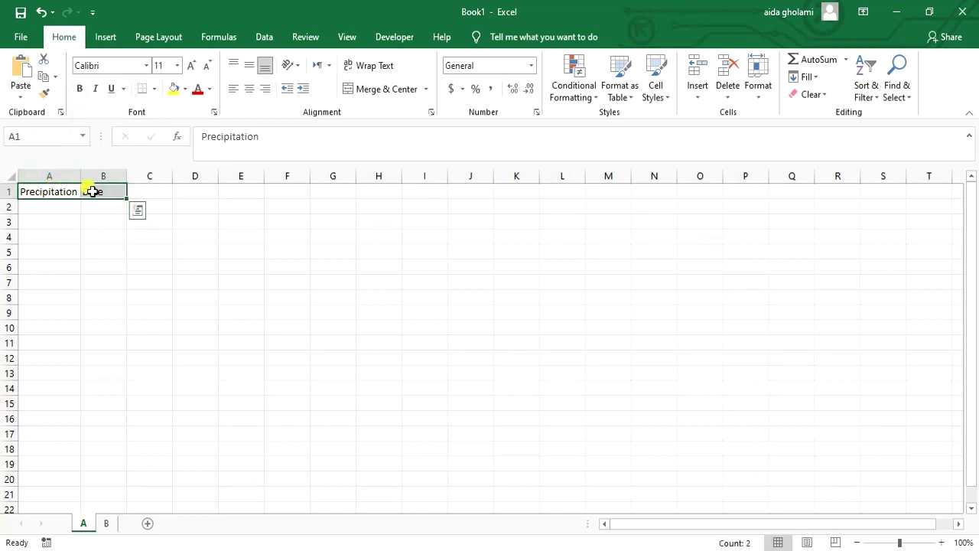
pyautogui.click(78, 88)
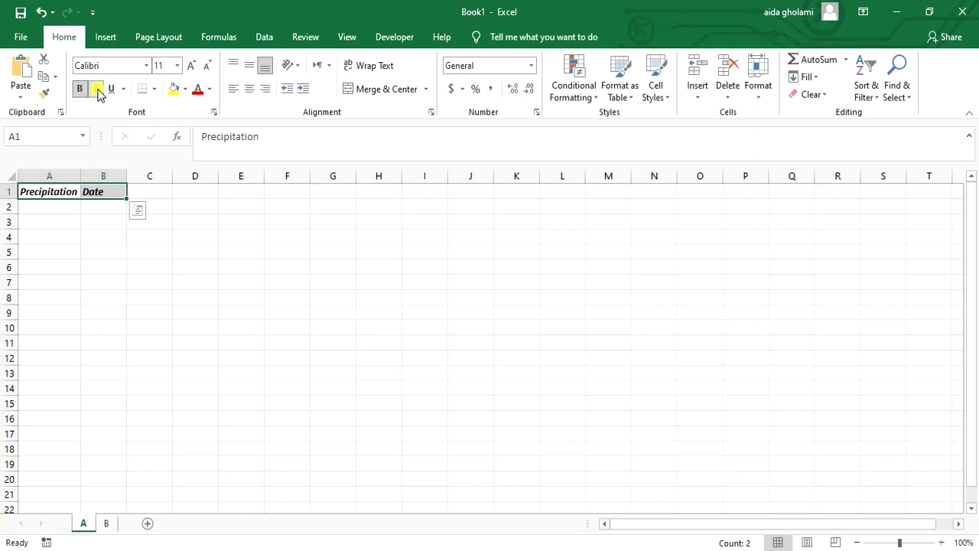
pyautogui.click(80, 89)
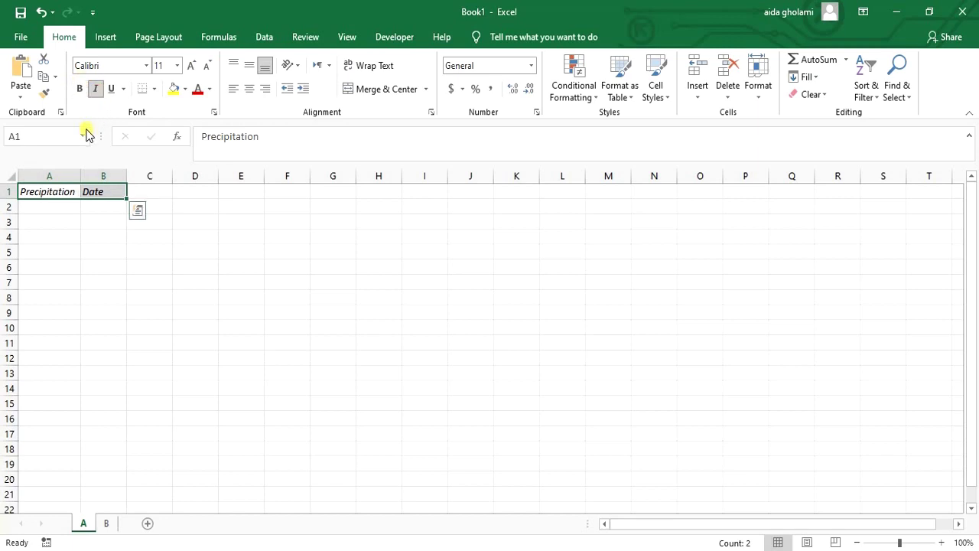
pyautogui.click(95, 89)
pyautogui.click(80, 88)
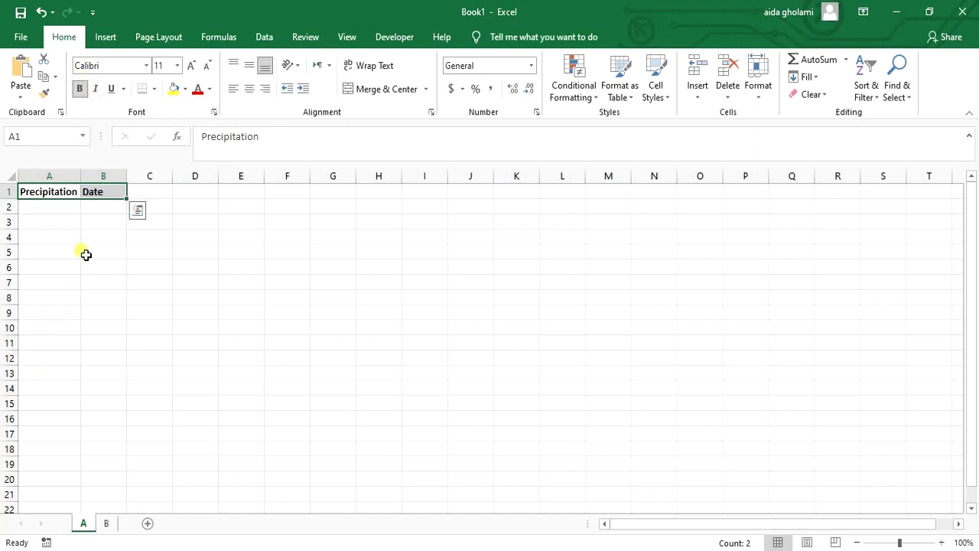
pyautogui.click(185, 90)
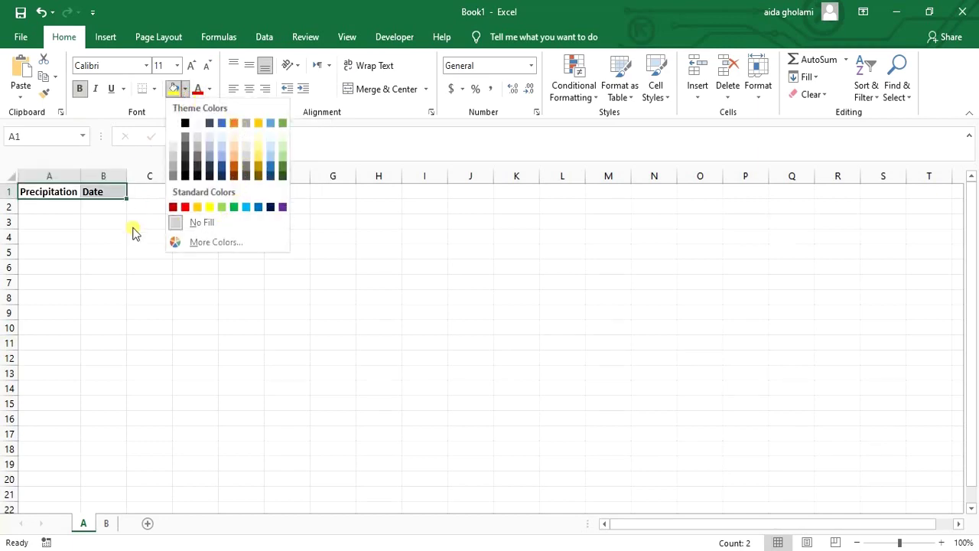
pyautogui.click(221, 144)
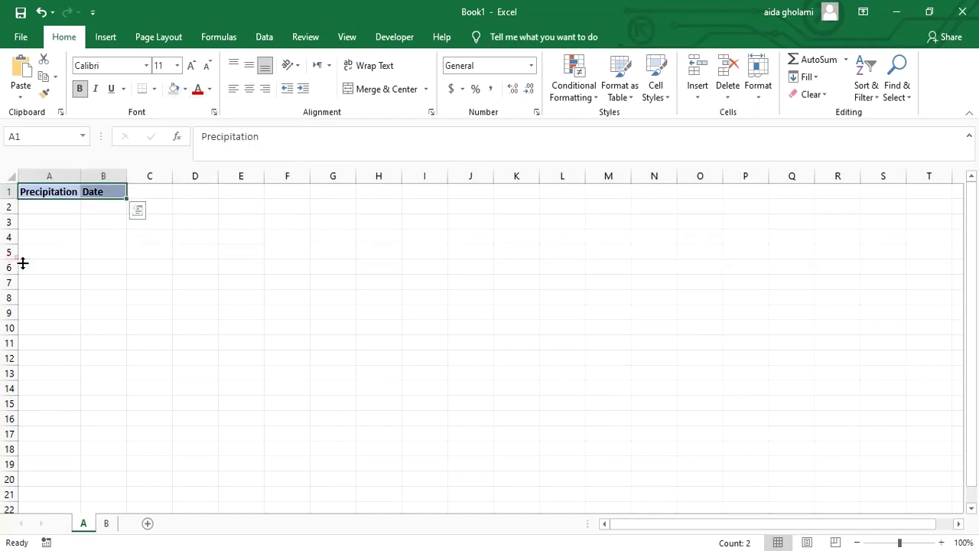
# Step: Enter the precipitation value 150 in cell A2
pyautogui.click(69, 211)
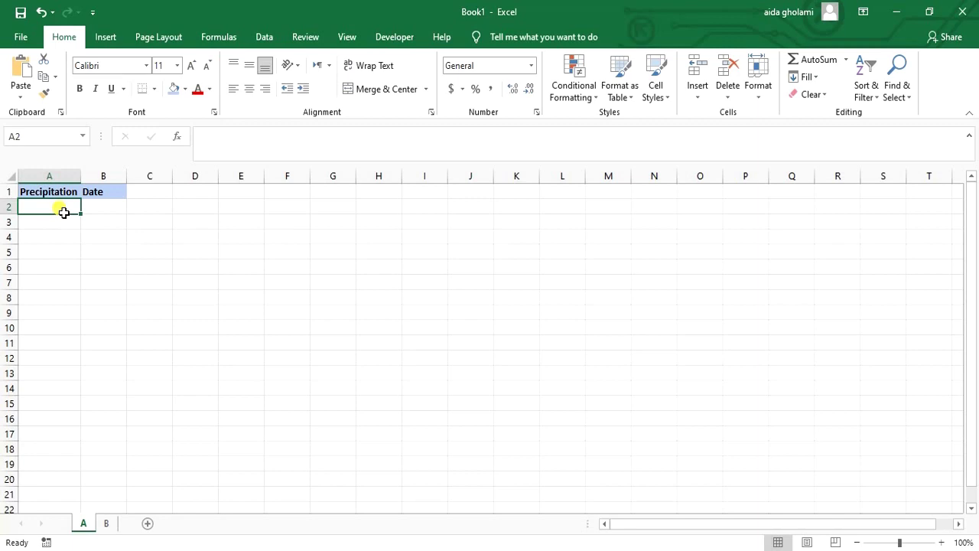
pyautogui.write('150')
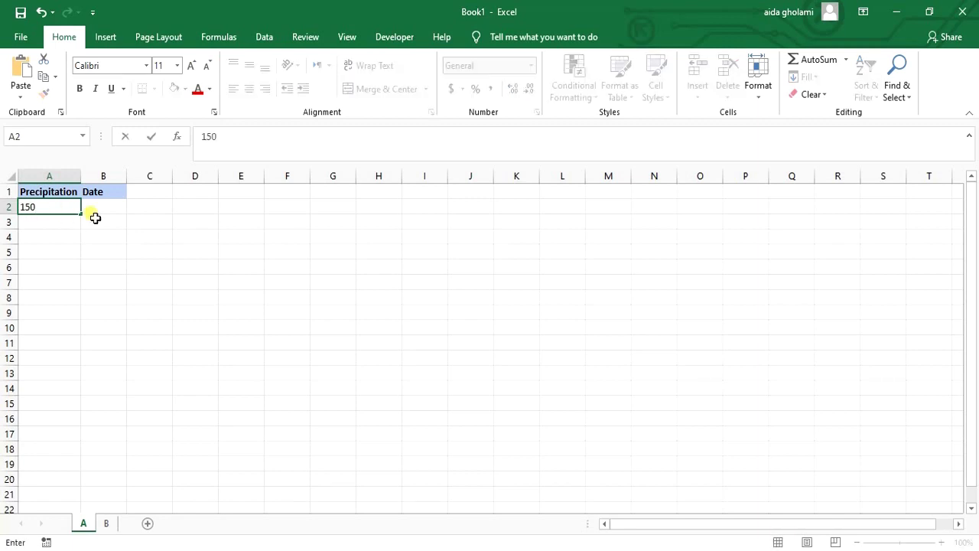
pyautogui.press('Tab')
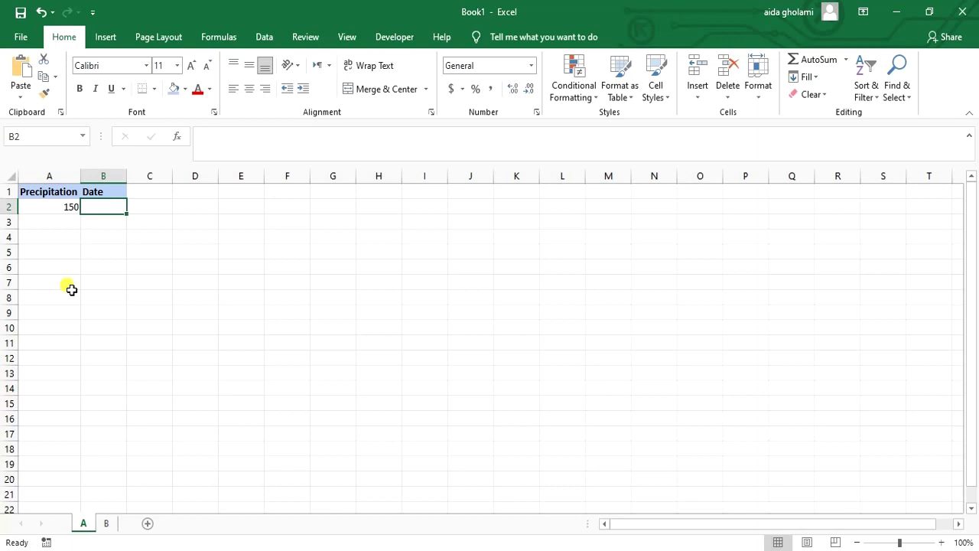
# Step: Set the precipitation value in cell A2 to 20
pyautogui.click(61, 208)
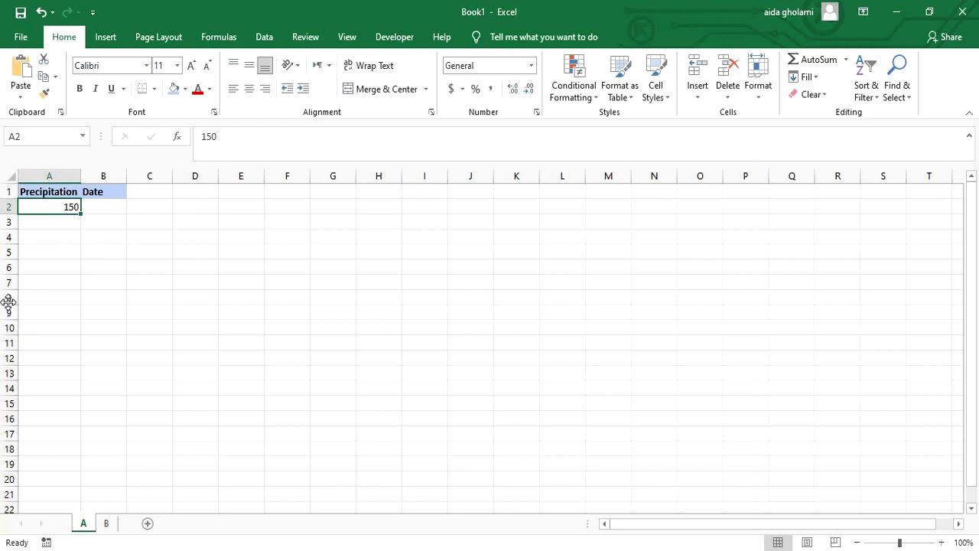
pyautogui.write('20')
pyautogui.click(109, 215)
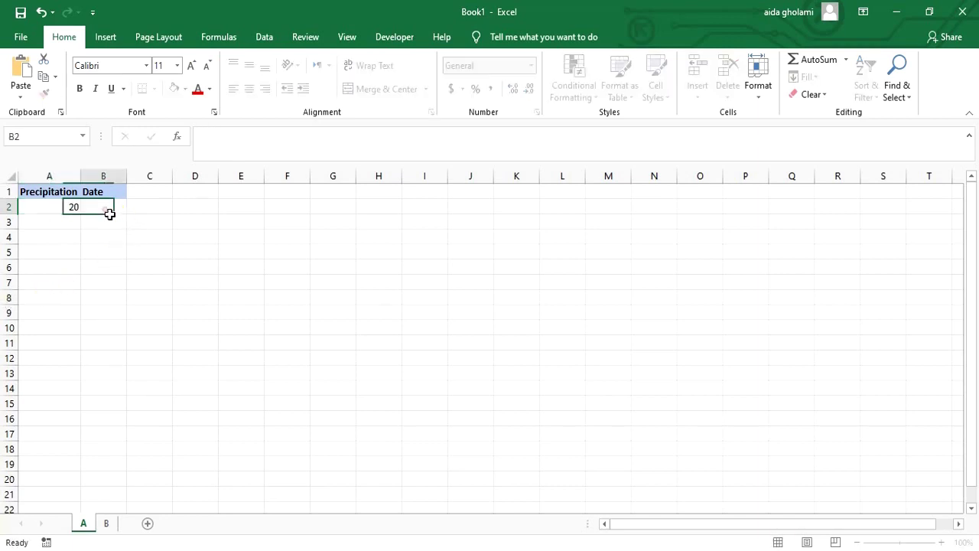
# Step: Change the heading in cell A1 to "Precipitation (mm)" and AutoFit column A's width to it
pyautogui.doubleClick(70, 193)
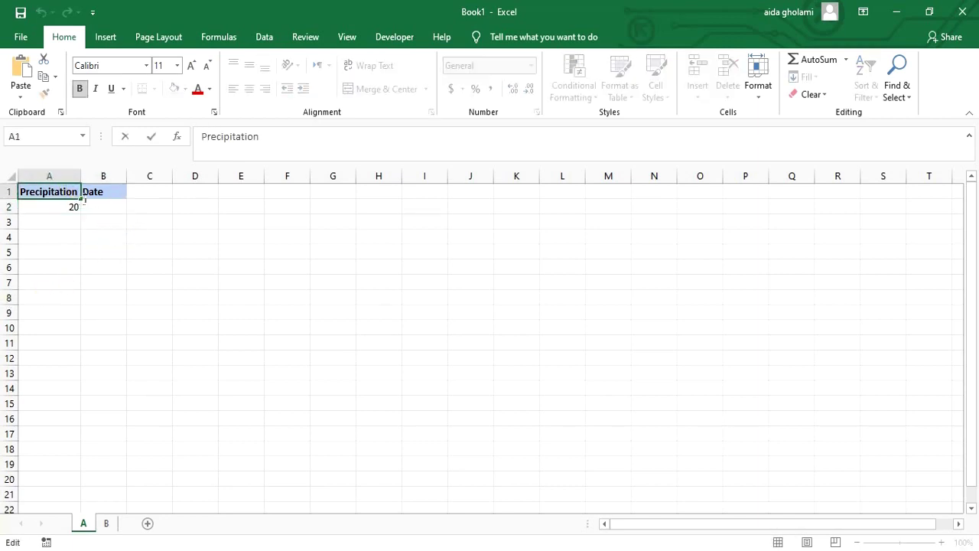
pyautogui.write('(mm)')
pyautogui.click(41, 272)
pyautogui.click(78, 177)
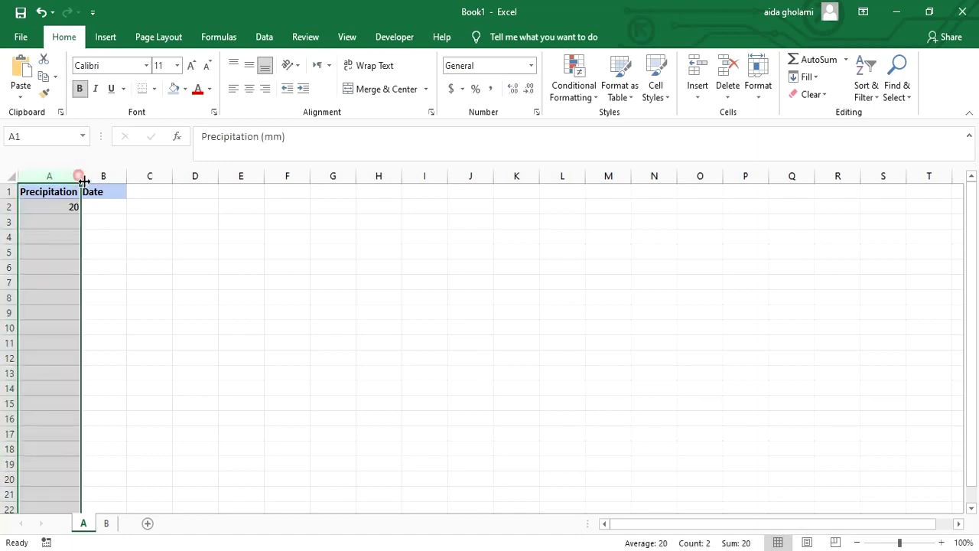
pyautogui.doubleClick(81, 177)
pyautogui.moveTo(84, 222); pyautogui.dragTo(86, 358)
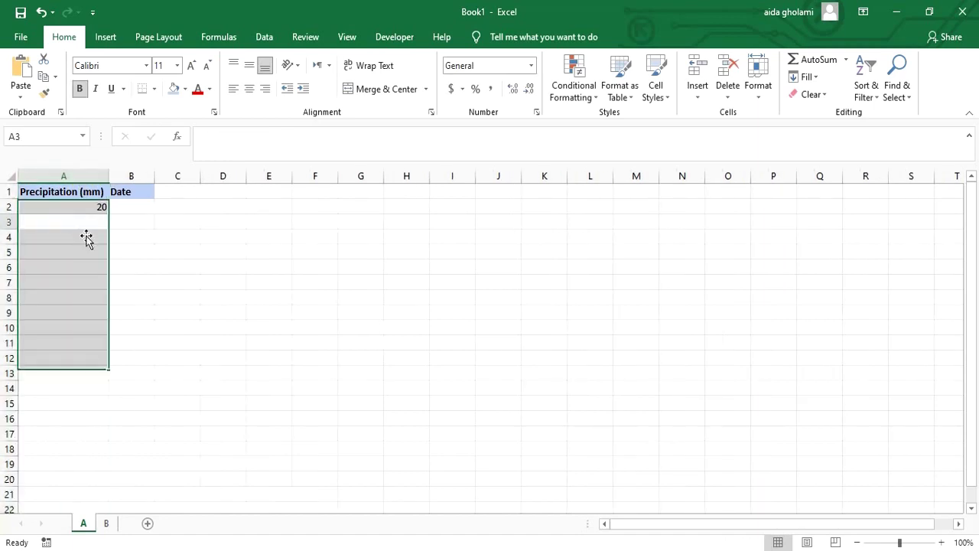
pyautogui.click(87, 222)
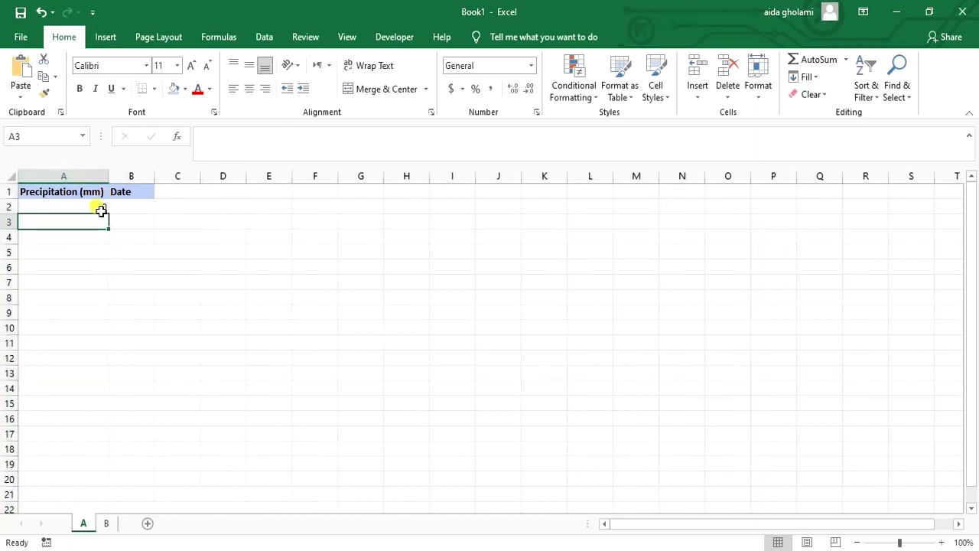
pyautogui.hotkey('ctrl', 'z')
# Step: Enter the date 5/1/2020 in cell B2 under the Date heading
pyautogui.click(136, 209)
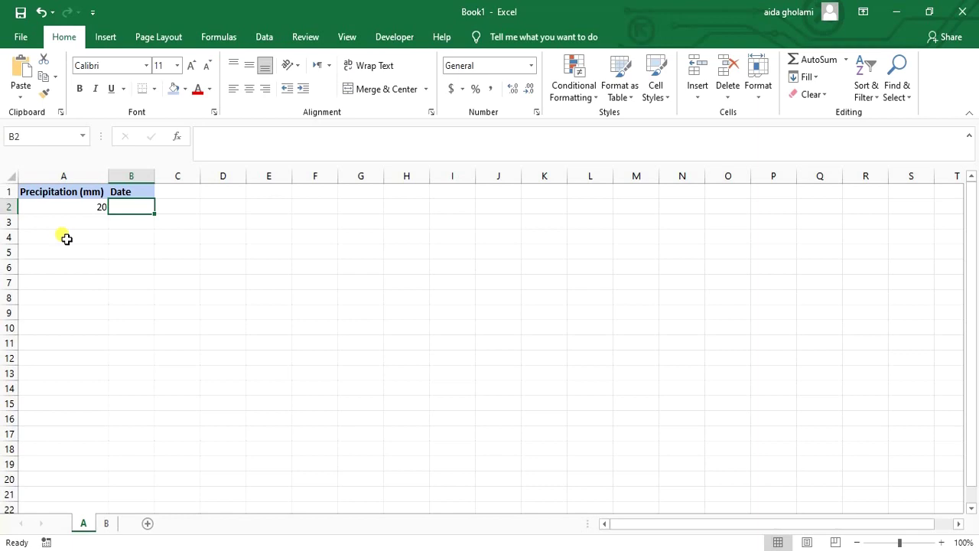
pyautogui.write('05/')
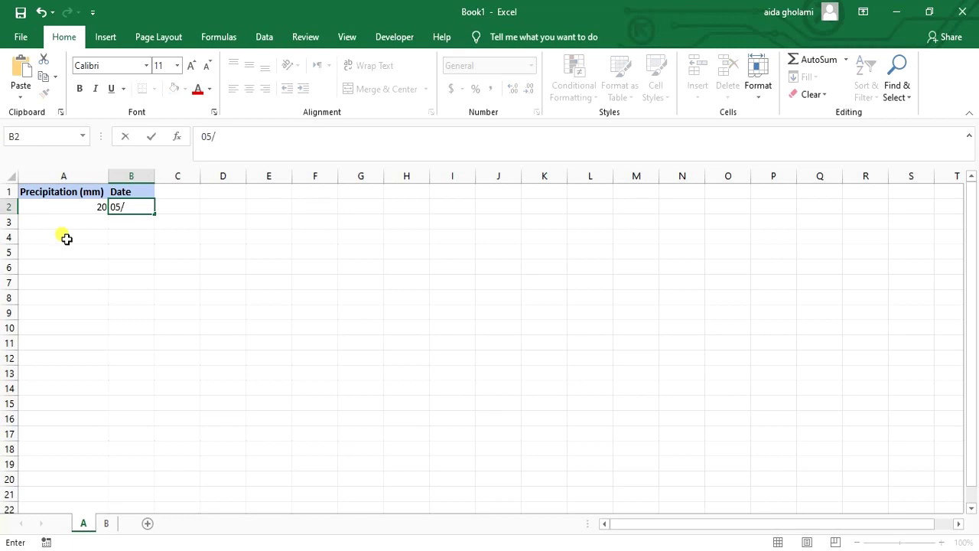
pyautogui.write('01/20')
pyautogui.press('Return')
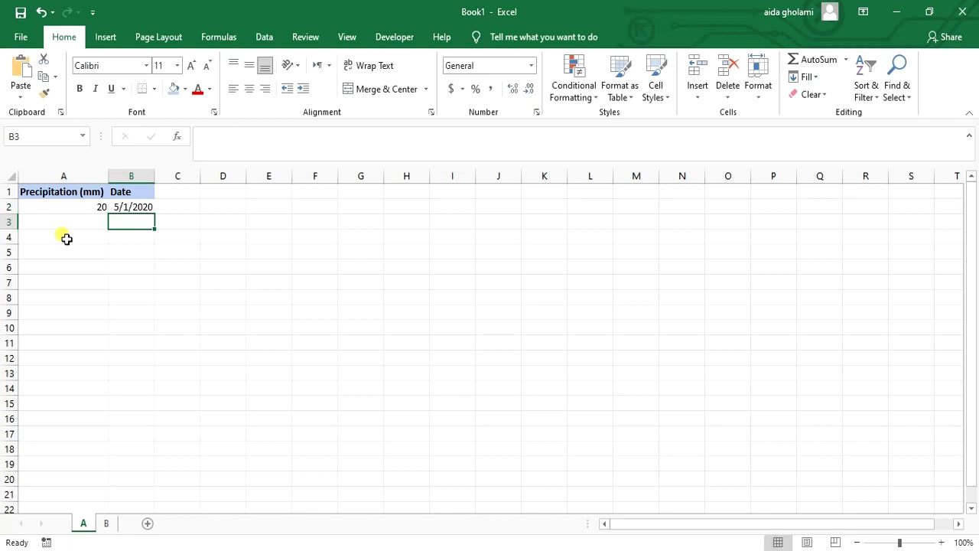
# Step: Examine the date entry in cell B2 and how it is stored
pyautogui.click(133, 212)
pyautogui.doubleClick(134, 214)
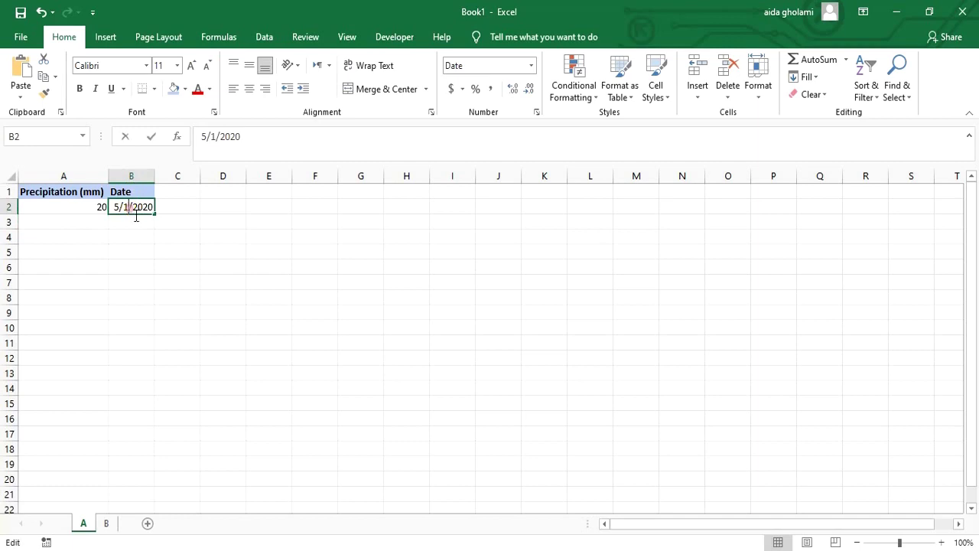
pyautogui.click(139, 238)
pyautogui.click(134, 214)
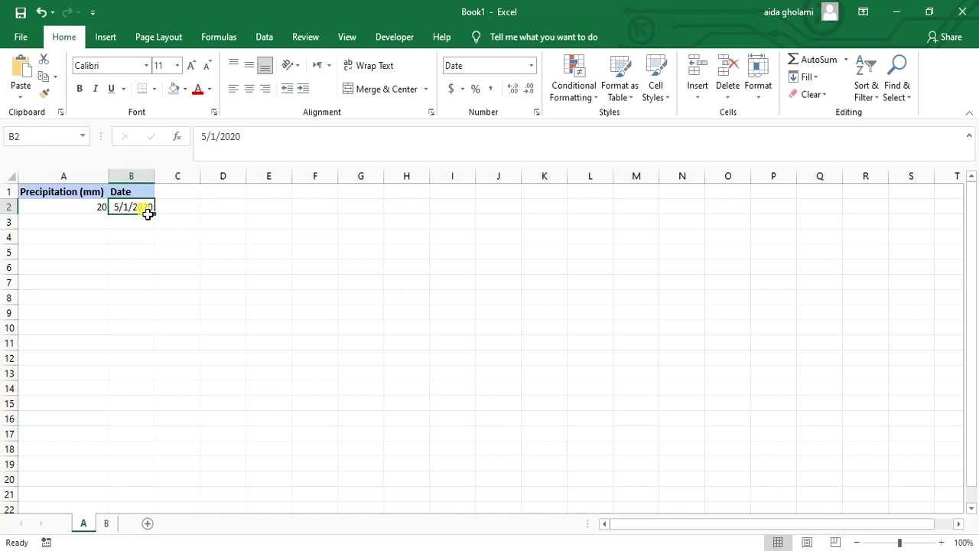
pyautogui.rightClick(147, 214)
pyautogui.click(138, 208)
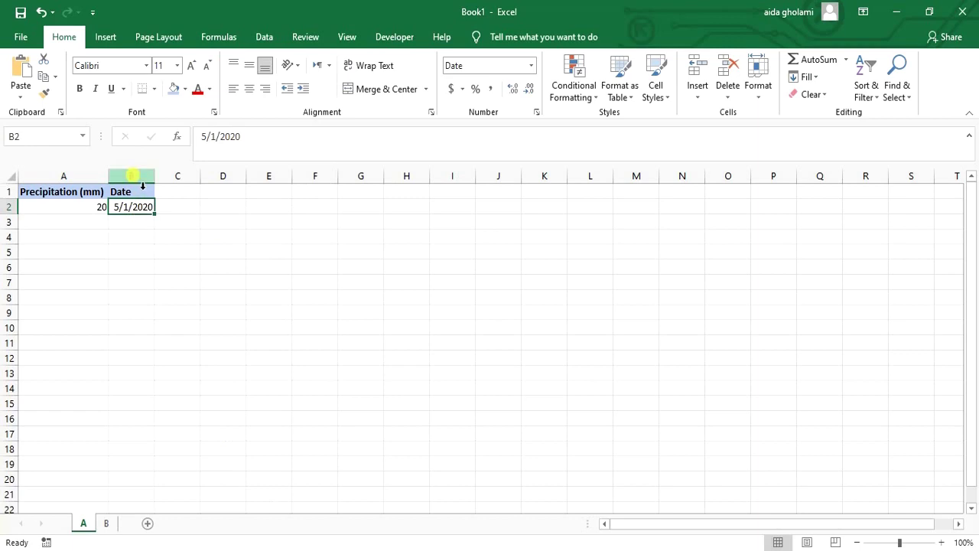
pyautogui.click(141, 182)
pyautogui.click(137, 212)
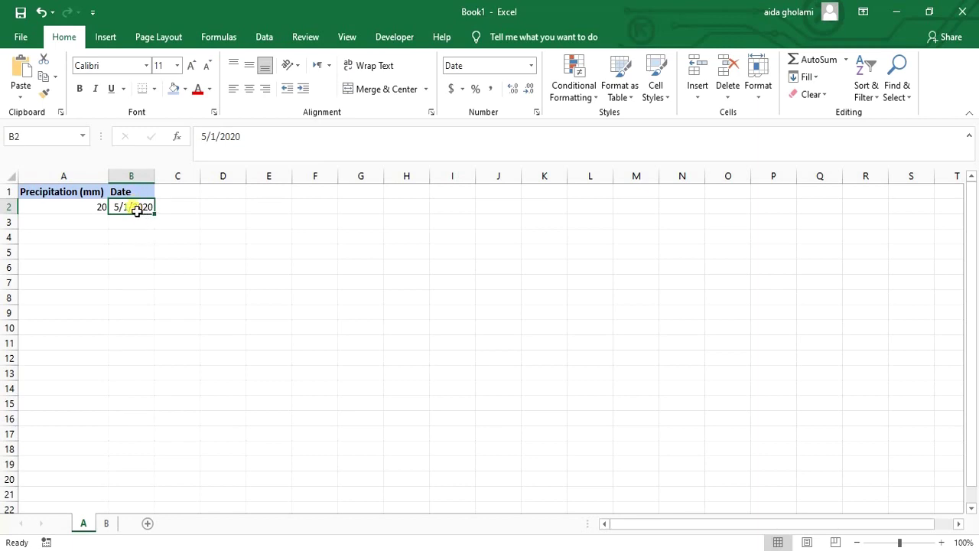
# Step: Format the date in cell B2 with the Date category's 14-Mar-12 type, using the English (United States) locale
pyautogui.rightClick(135, 210)
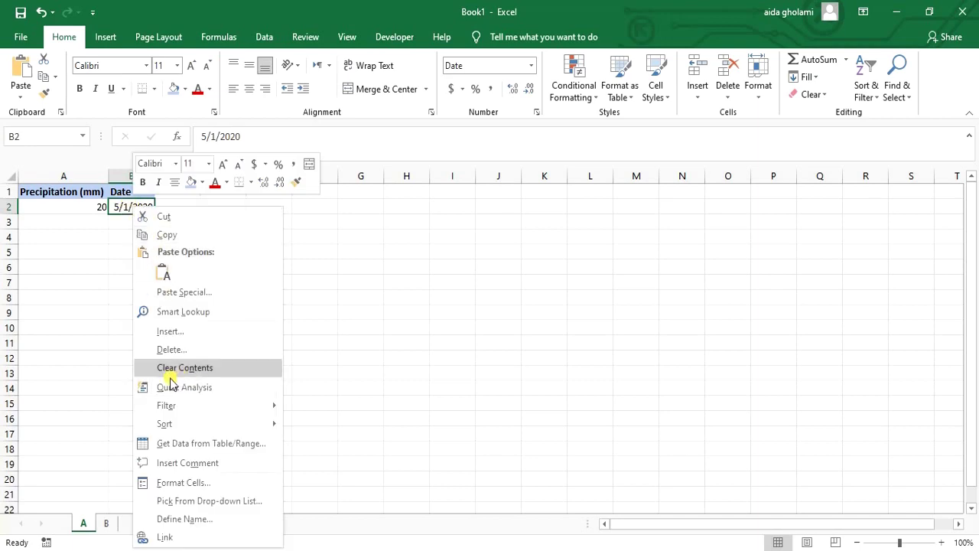
pyautogui.click(211, 485)
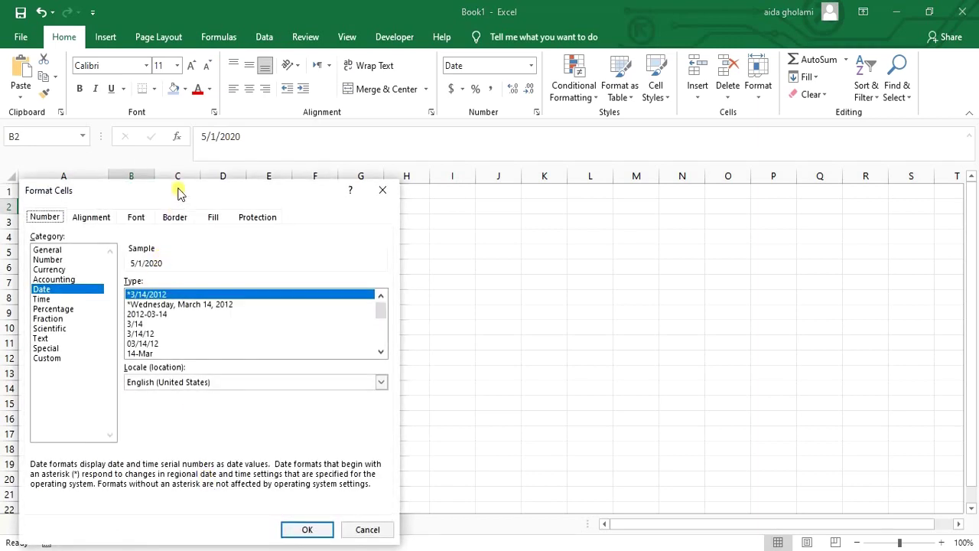
pyautogui.moveTo(178, 190); pyautogui.dragTo(377, 127)
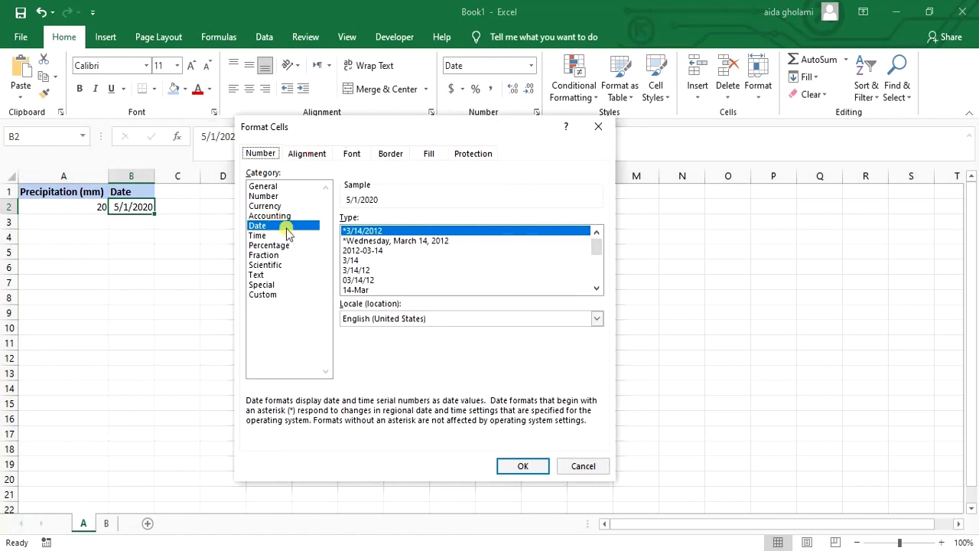
pyautogui.click(260, 227)
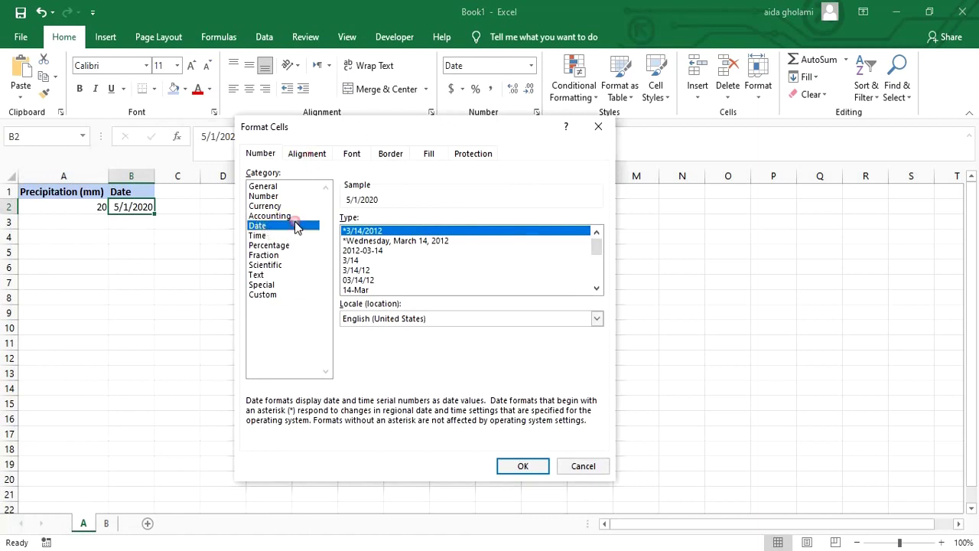
pyautogui.click(377, 241)
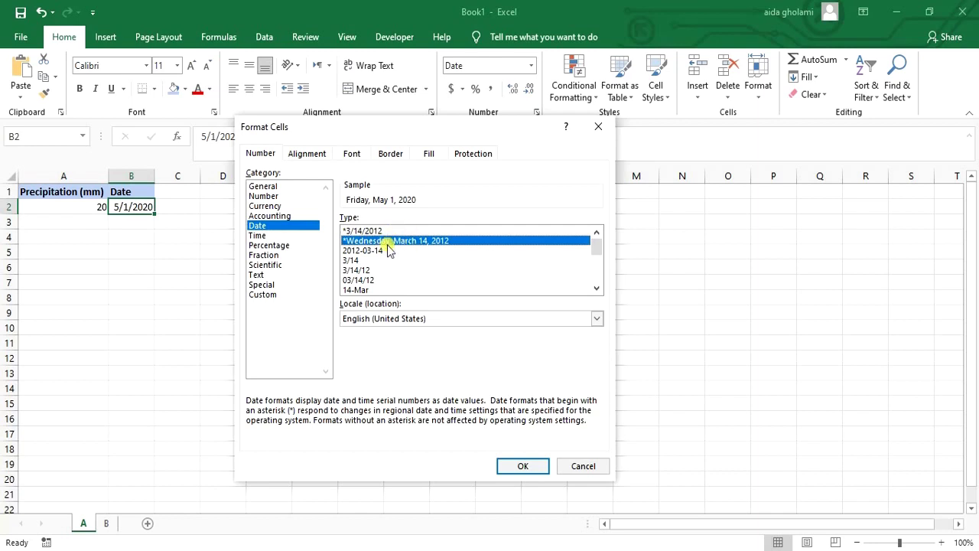
pyautogui.moveTo(596, 247); pyautogui.dragTo(595, 263)
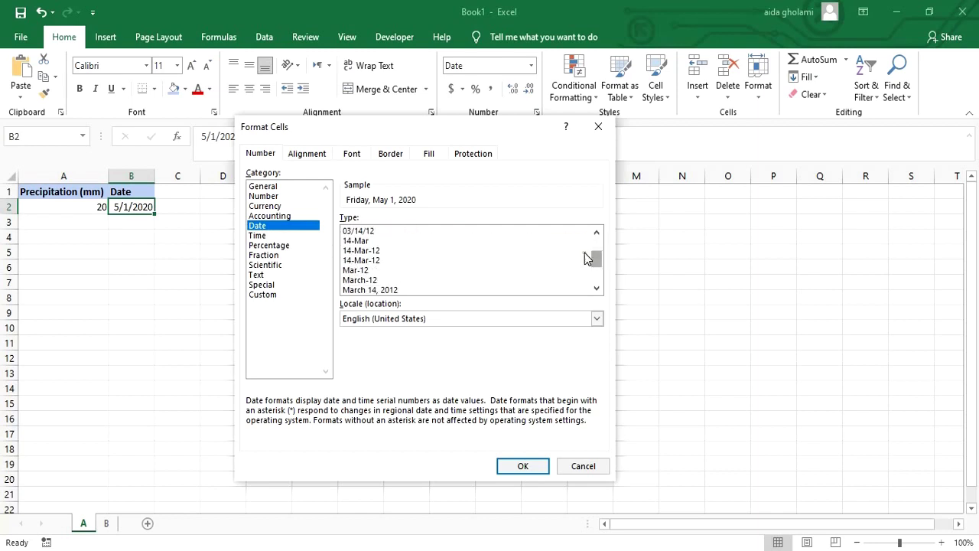
pyautogui.click(374, 251)
pyautogui.click(523, 467)
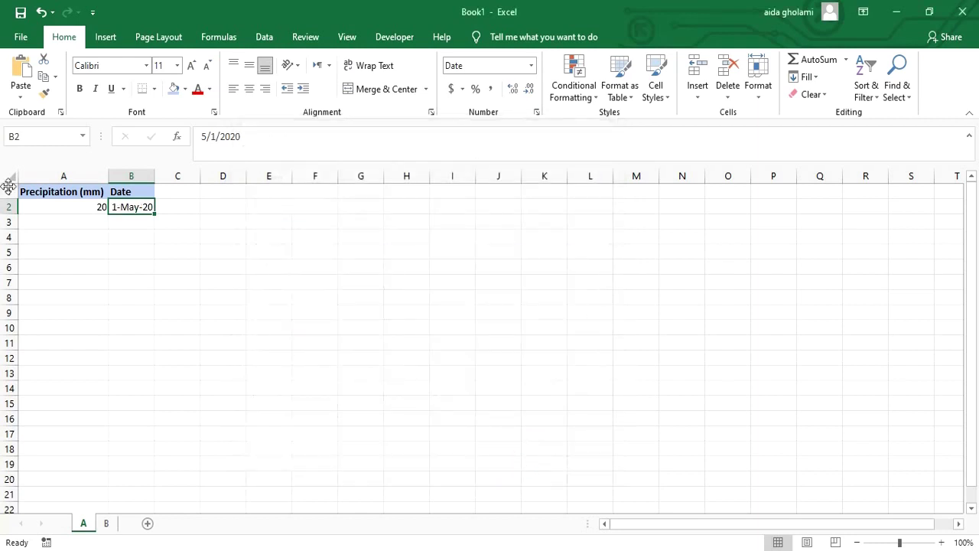
pyautogui.click(123, 228)
pyautogui.click(129, 213)
# Step: Enter the formula =RANDBETWEEN(15,50) in cell A3 to generate a random precipitation value, and reselect the cell to check it
pyautogui.click(84, 222)
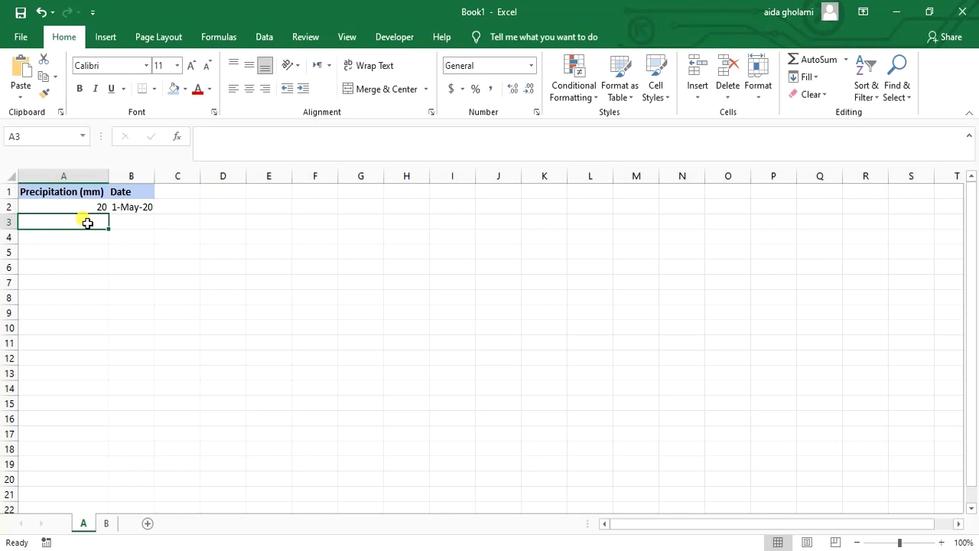
pyautogui.write('=')
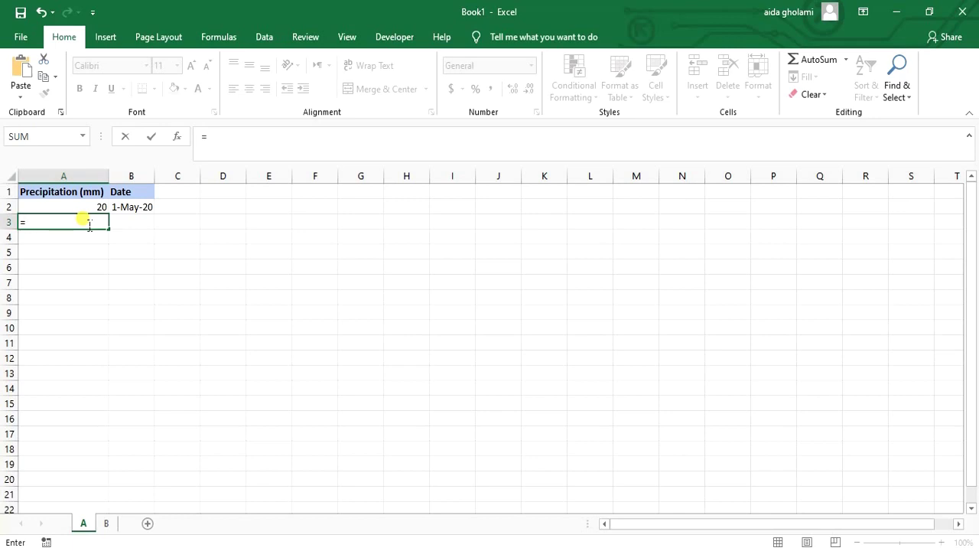
pyautogui.press('BackSpace')
pyautogui.write('=')
pyautogui.write('rand')
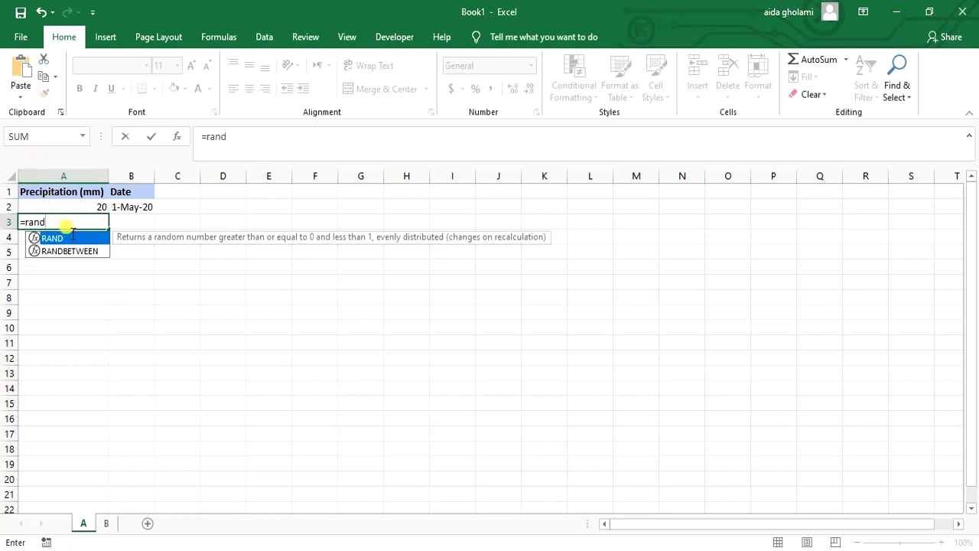
pyautogui.press('BackSpace')
pyautogui.press('BackSpace')
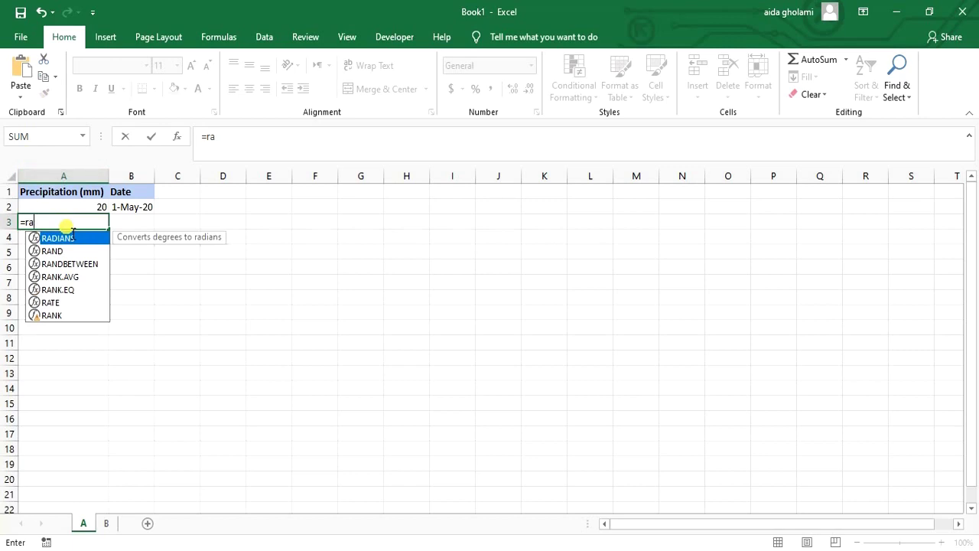
pyautogui.write('nd')
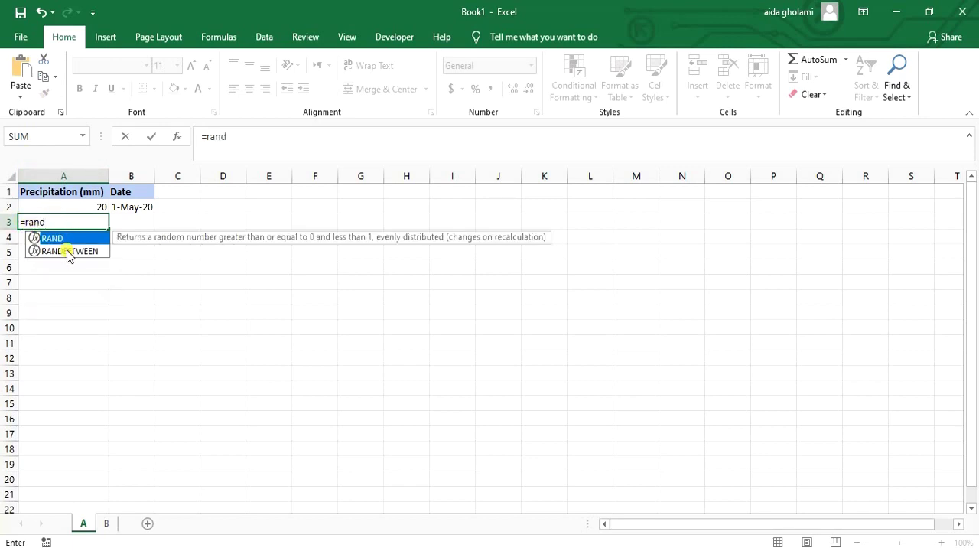
pyautogui.click(68, 252)
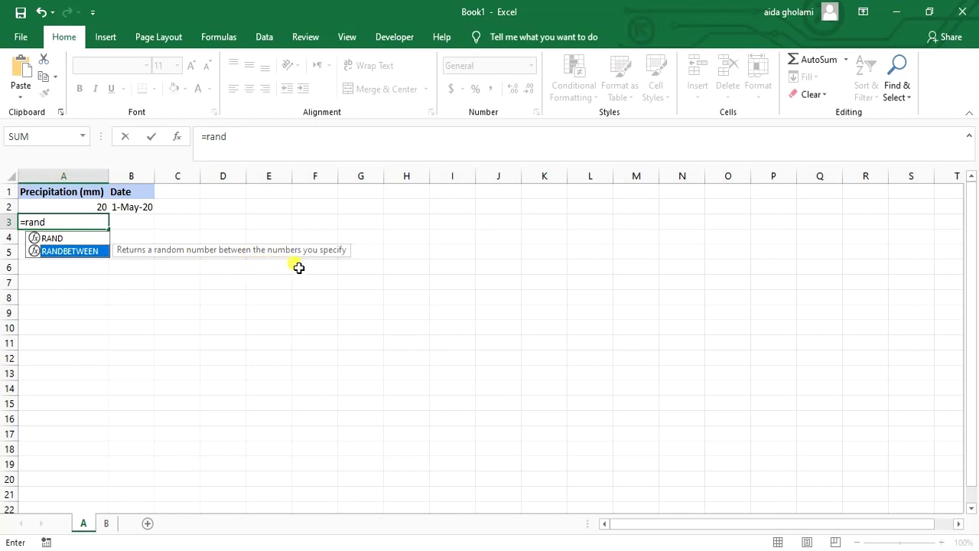
pyautogui.doubleClick(92, 252)
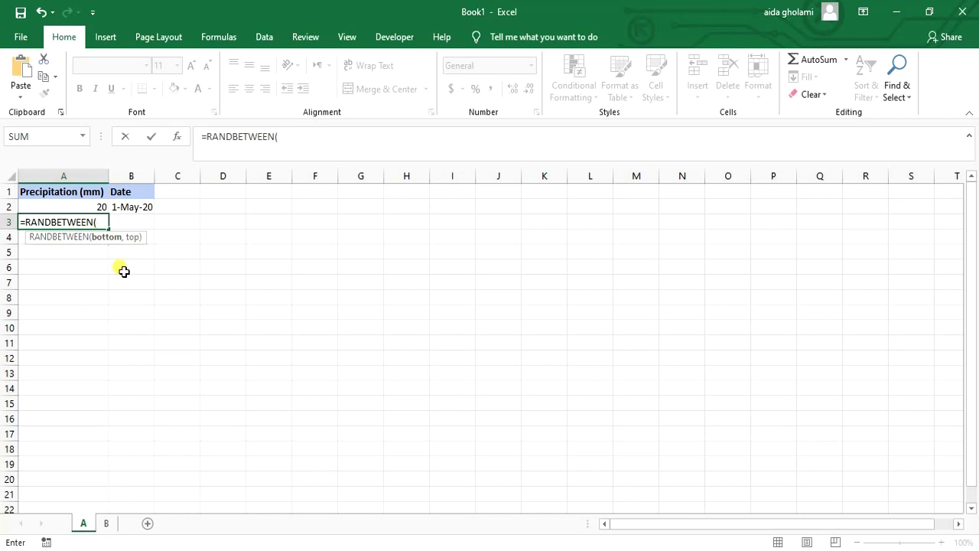
pyautogui.write('15,50)')
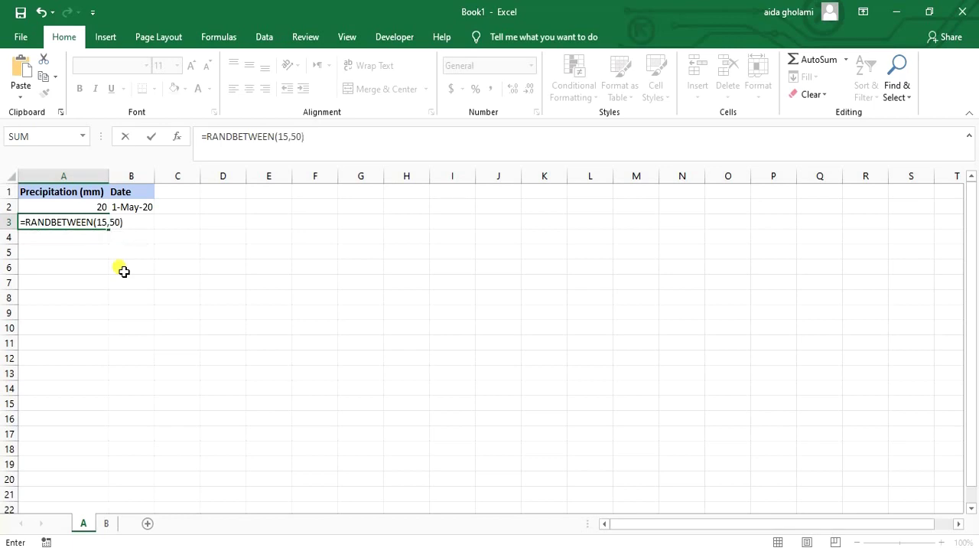
pyautogui.press('Return')
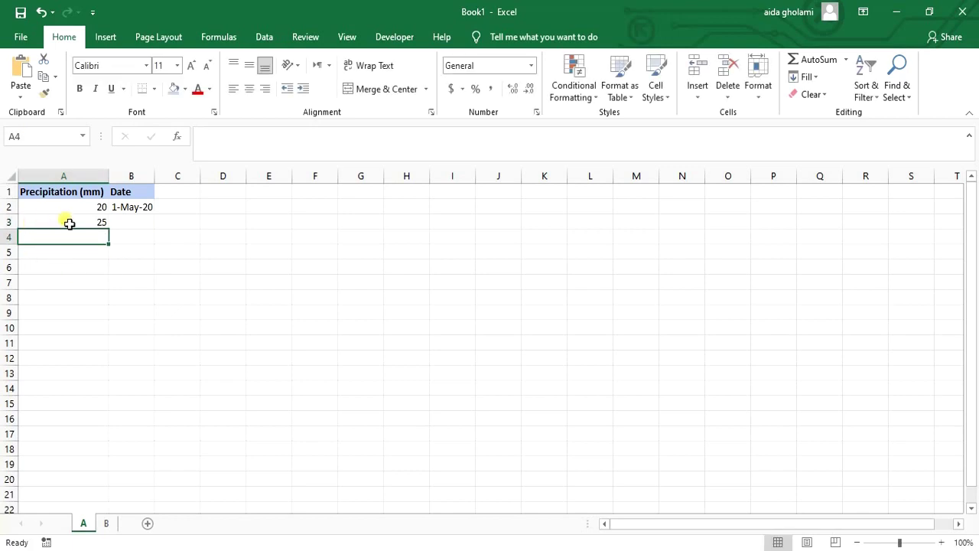
pyautogui.click(102, 224)
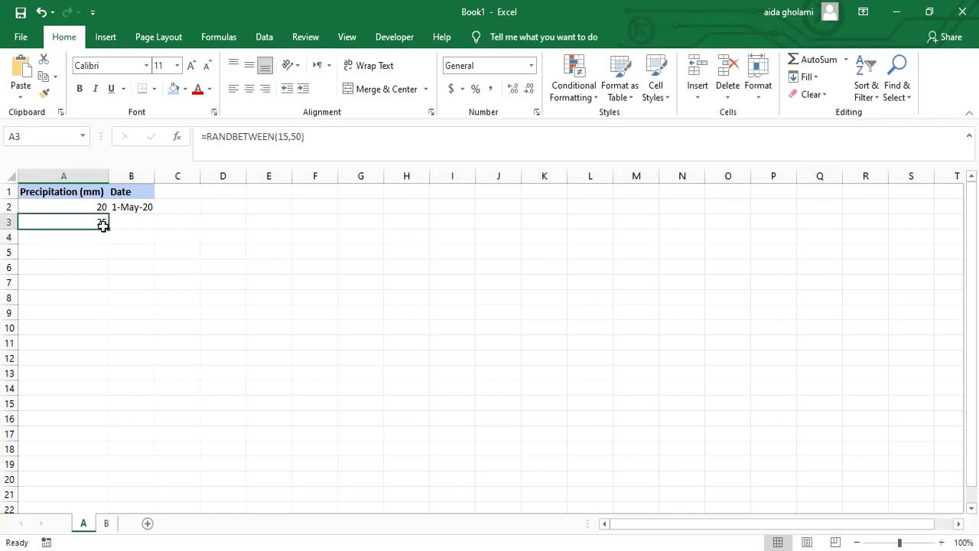
pyautogui.click(99, 237)
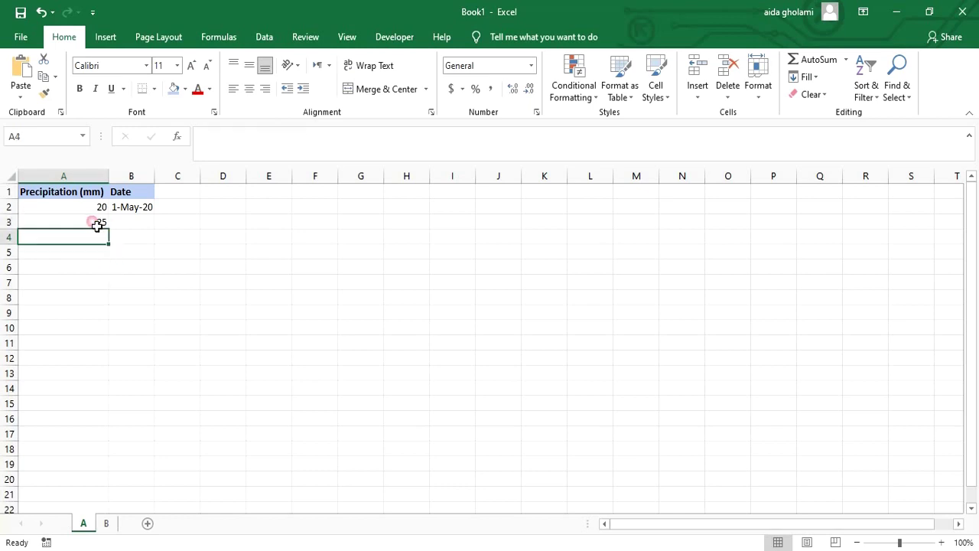
pyautogui.click(101, 224)
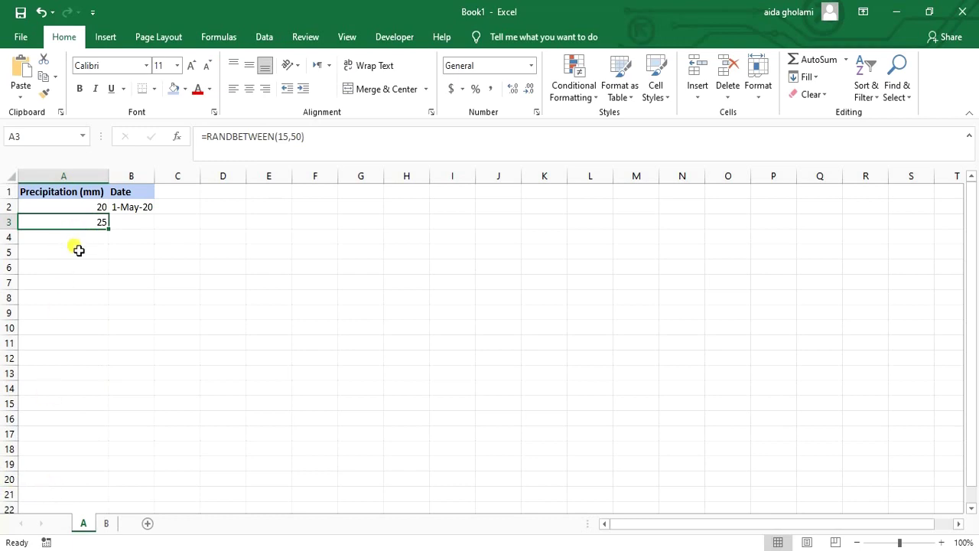
# Step: Re-enter the RANDBETWEEN formula in cell A3 to recalculate its random value, and reselect the cell
pyautogui.moveTo(77, 247); pyautogui.dragTo(67, 474)
pyautogui.click(64, 479)
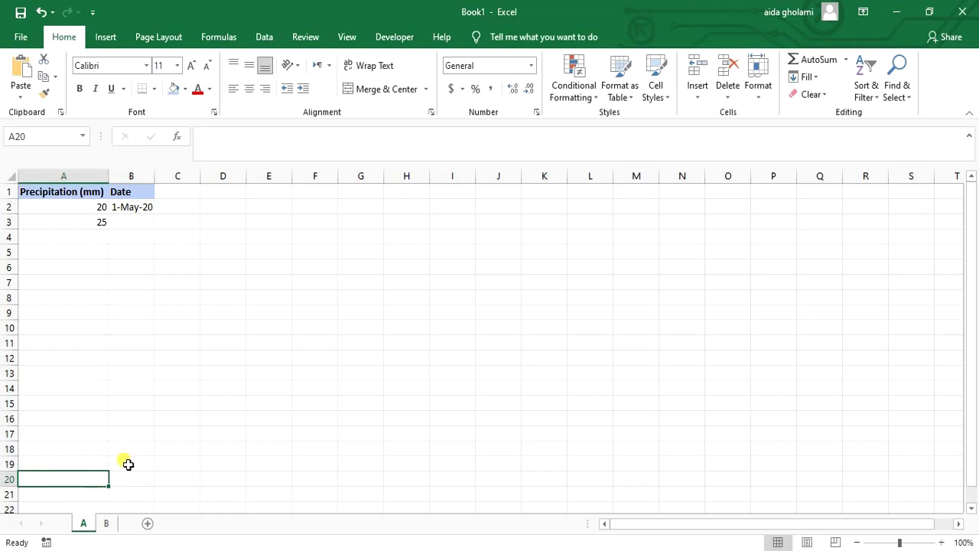
pyautogui.doubleClick(98, 224)
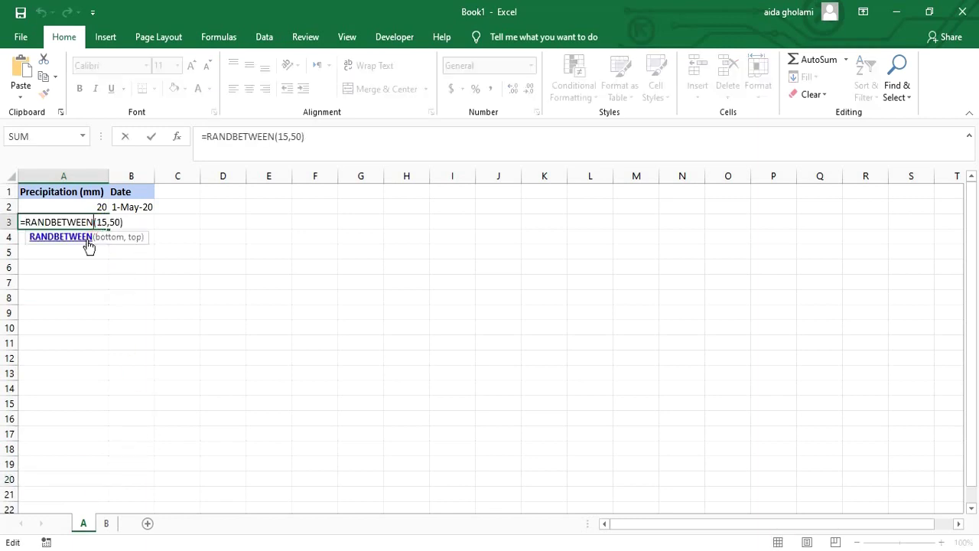
pyautogui.press('Return')
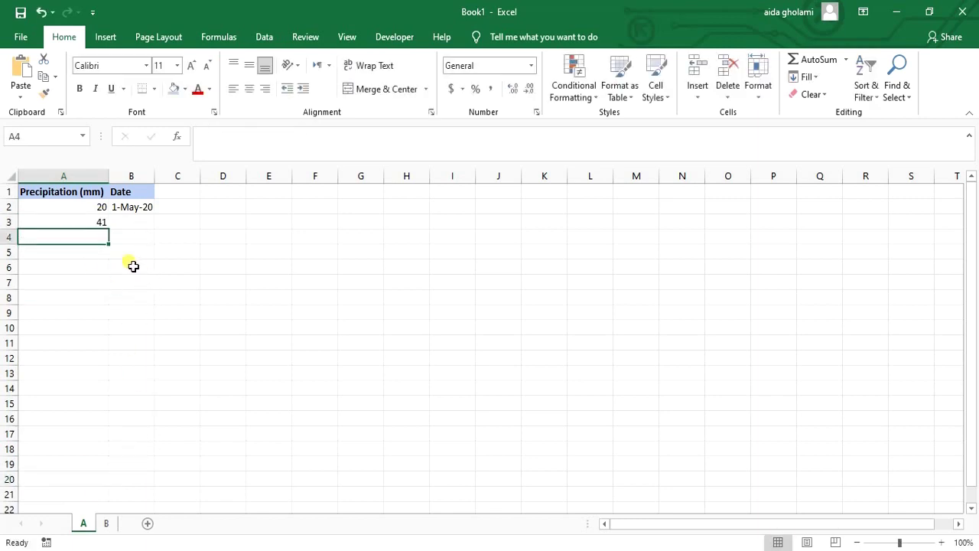
pyautogui.click(97, 223)
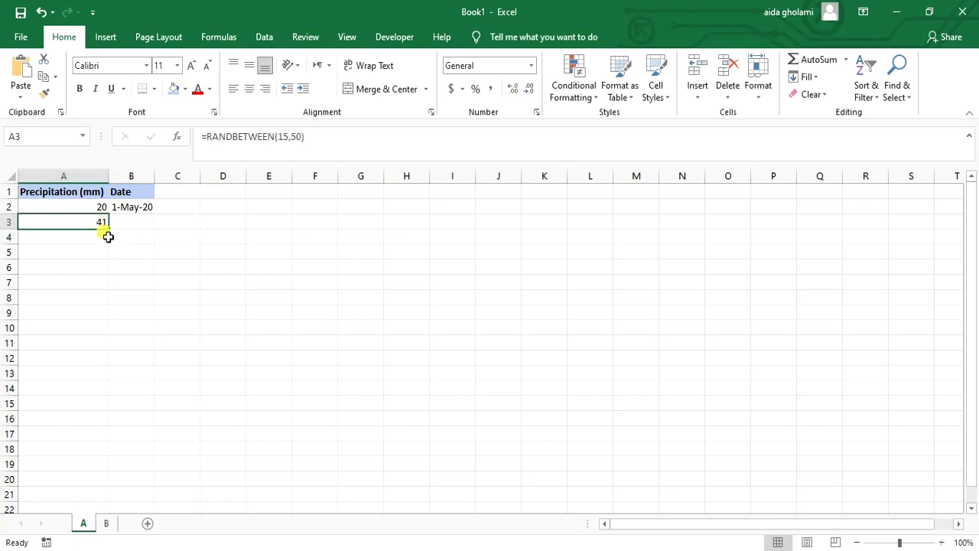
# Step: Enter the text ffg in cell H4 to trigger a recalculation of the random value, and delete the text again
pyautogui.click(267, 258)
pyautogui.click(395, 238)
pyautogui.write('ffg')
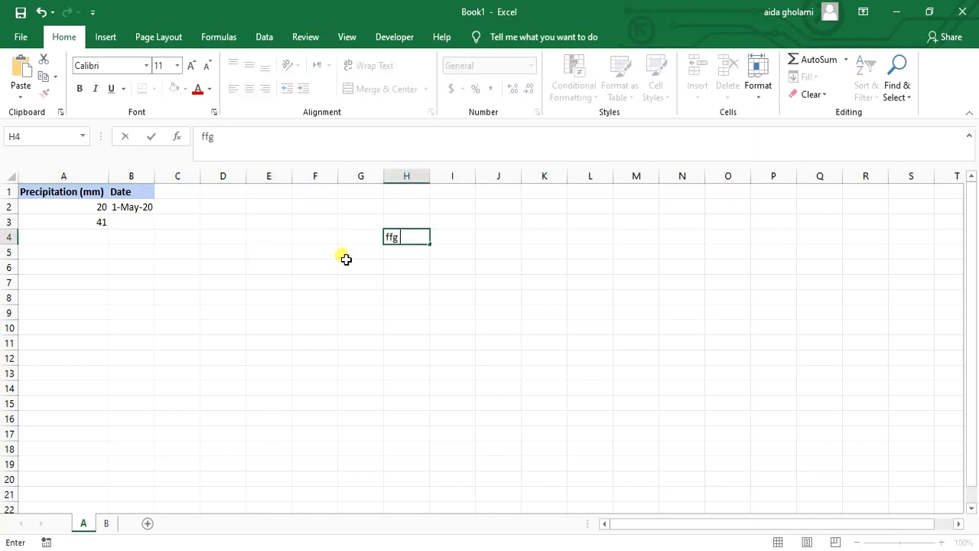
pyautogui.click(396, 282)
pyautogui.click(386, 236)
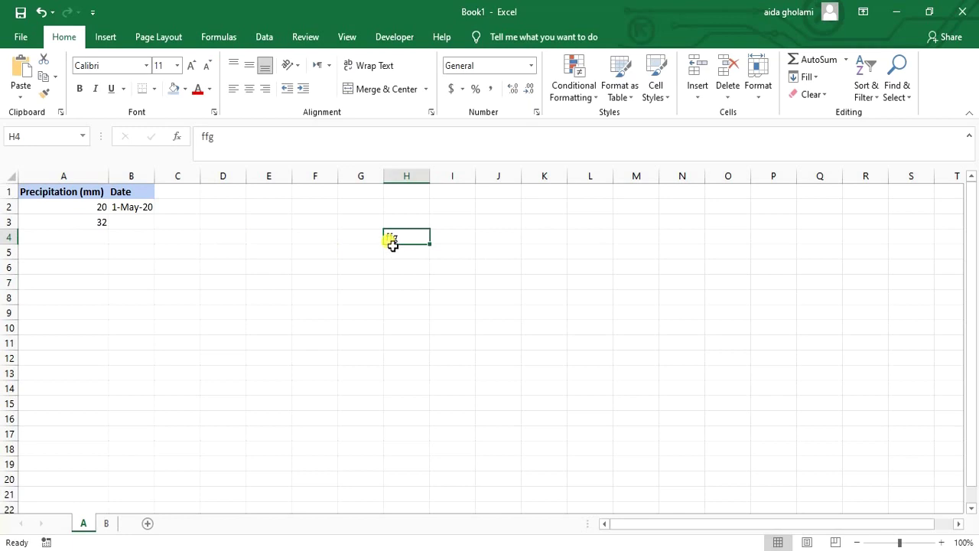
pyautogui.press('Delete')
pyautogui.click(313, 253)
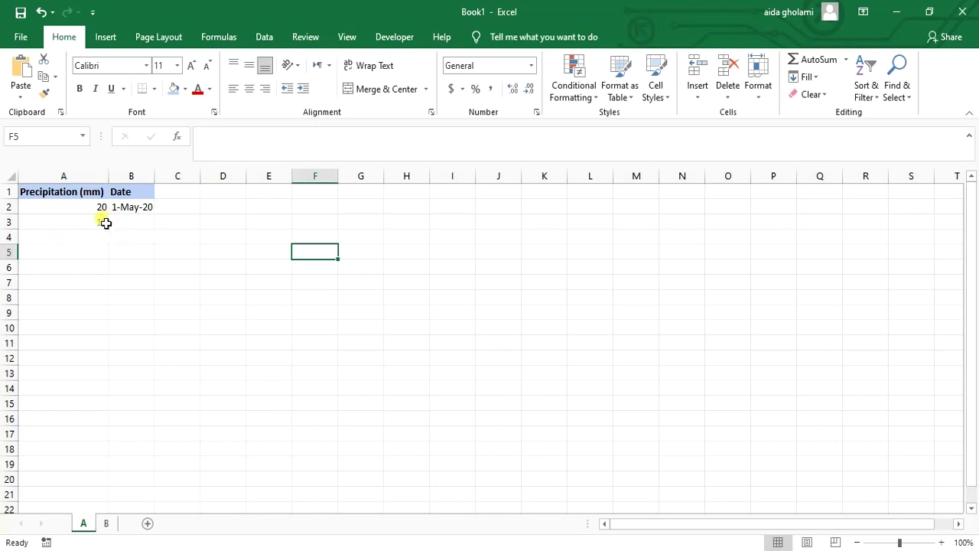
# Step: Fill the RANDBETWEEN formula from cell A3 down to A20
pyautogui.click(103, 222)
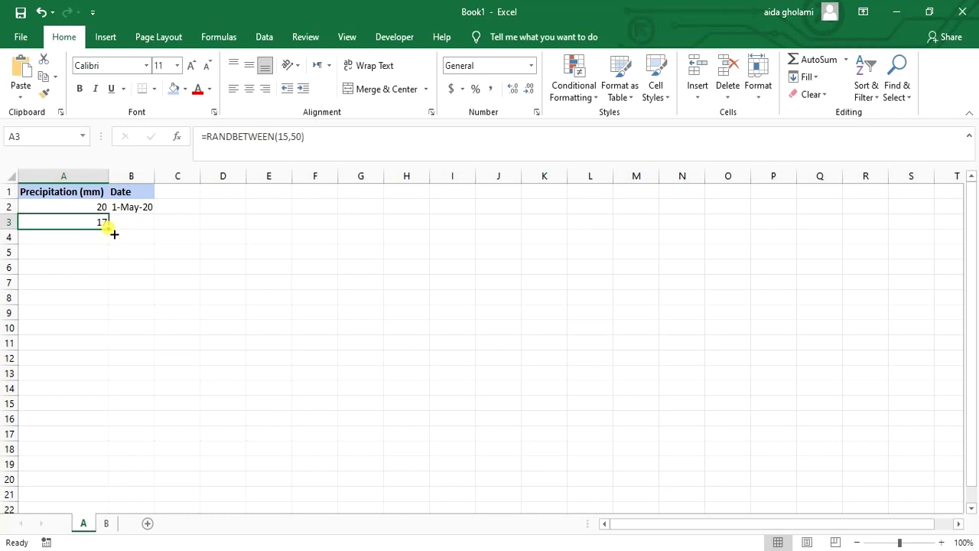
pyautogui.moveTo(114, 234); pyautogui.dragTo(114, 235)
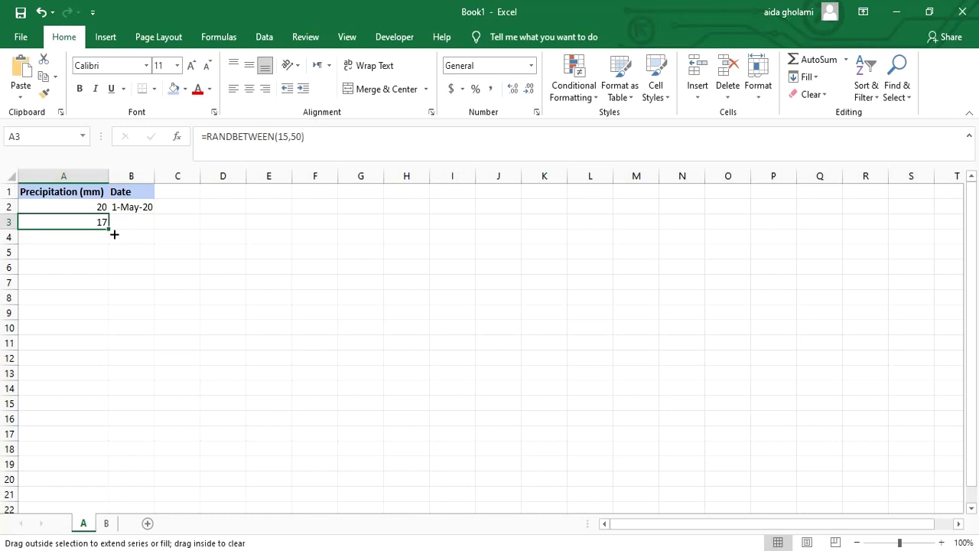
pyautogui.moveTo(114, 234); pyautogui.dragTo(114, 234)
pyautogui.click(114, 234)
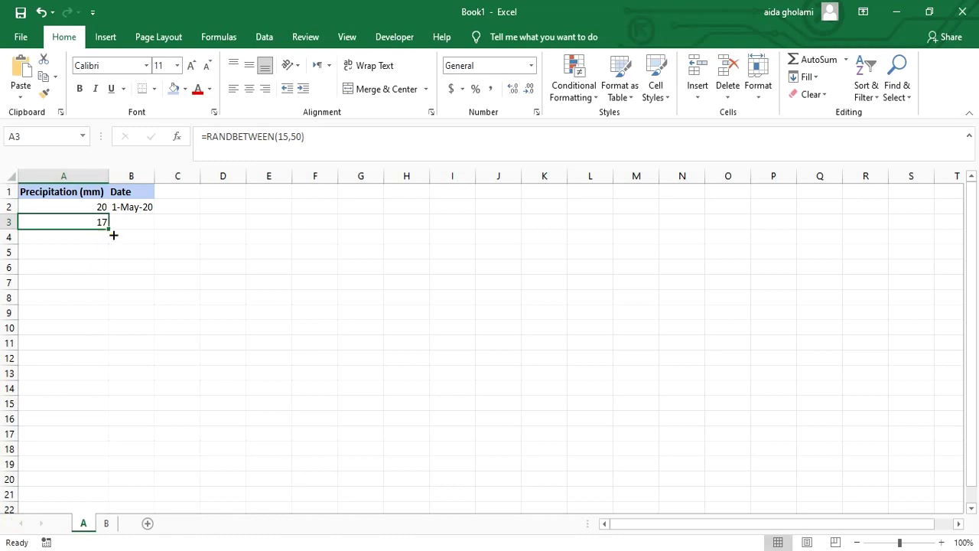
pyautogui.moveTo(113, 235); pyautogui.dragTo(113, 235)
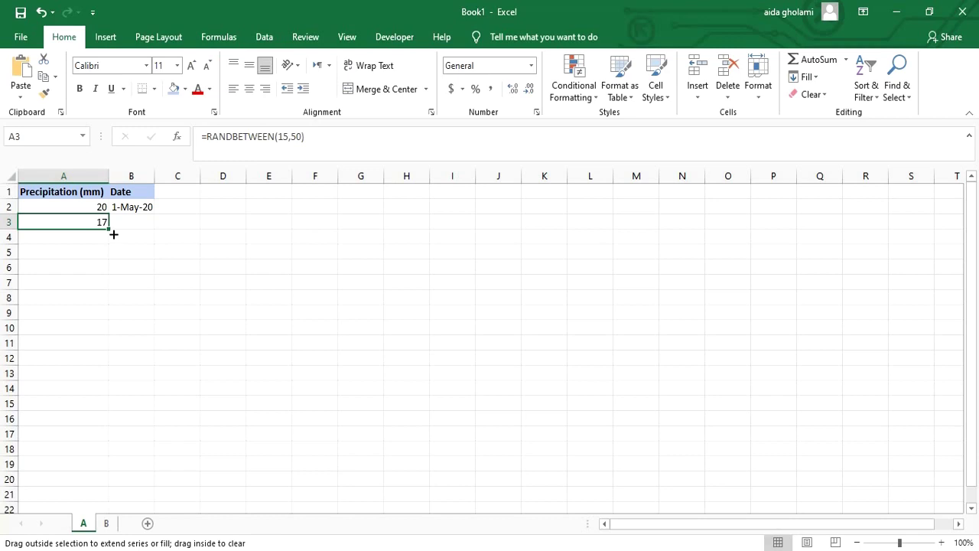
pyautogui.moveTo(113, 234); pyautogui.dragTo(114, 489)
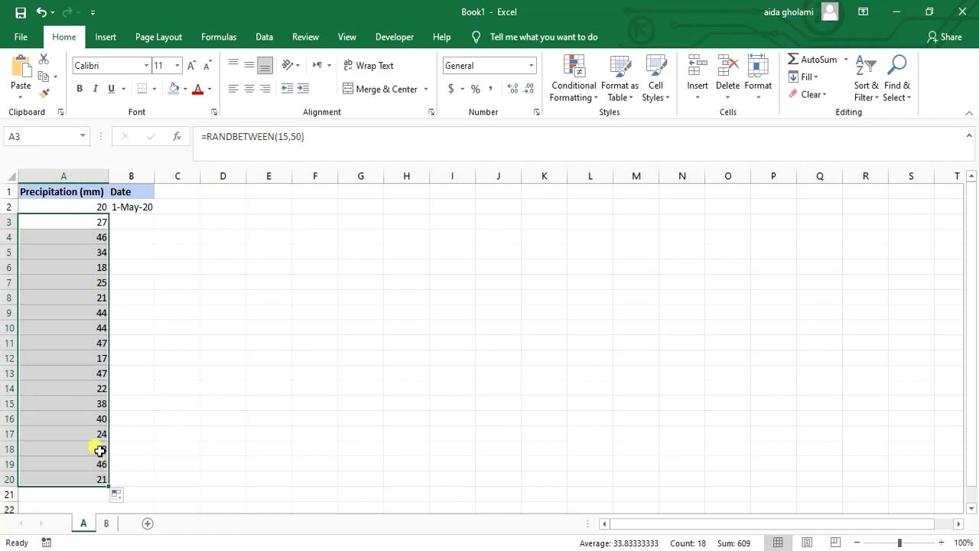
pyautogui.click(125, 463)
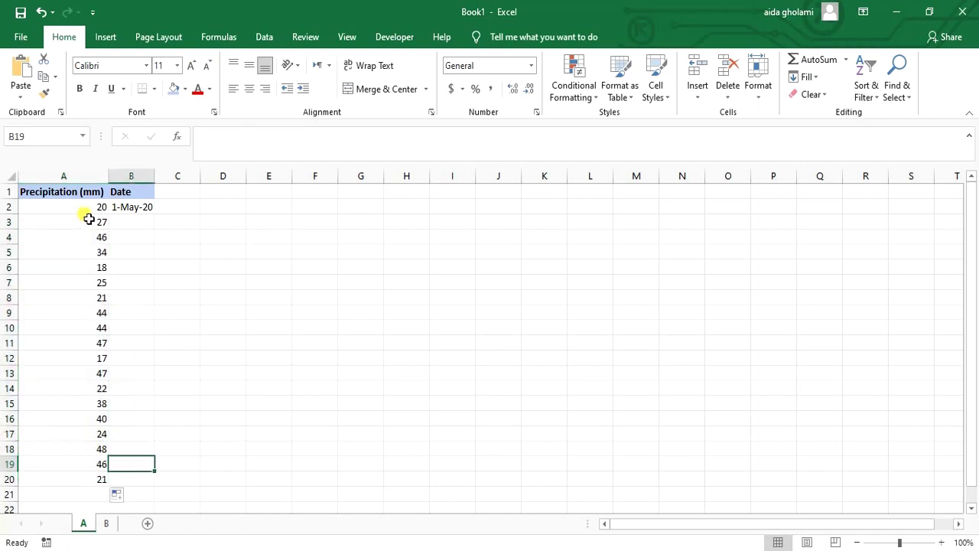
pyautogui.click(90, 222)
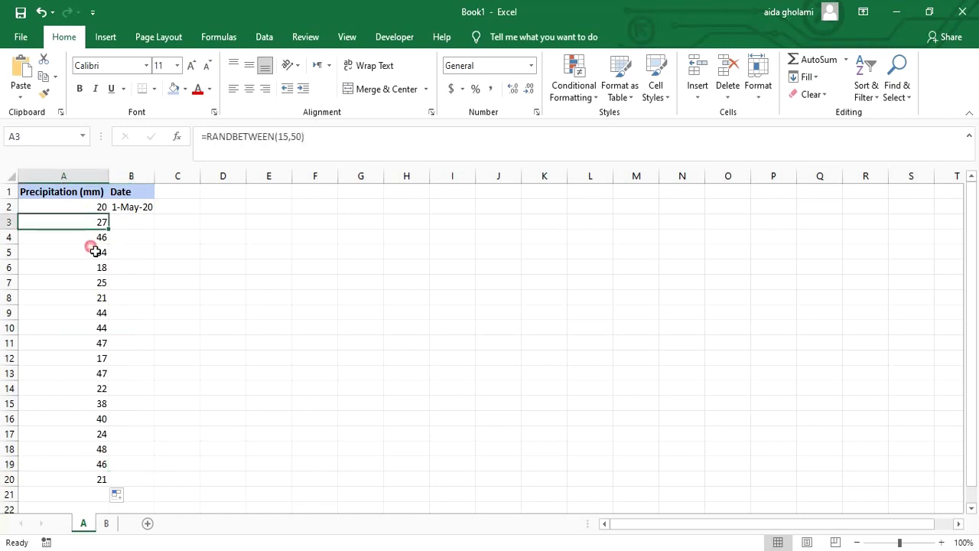
# Step: Fill the date in cell B2 down to B20 as a series and autofit the width of column B
pyautogui.click(131, 228)
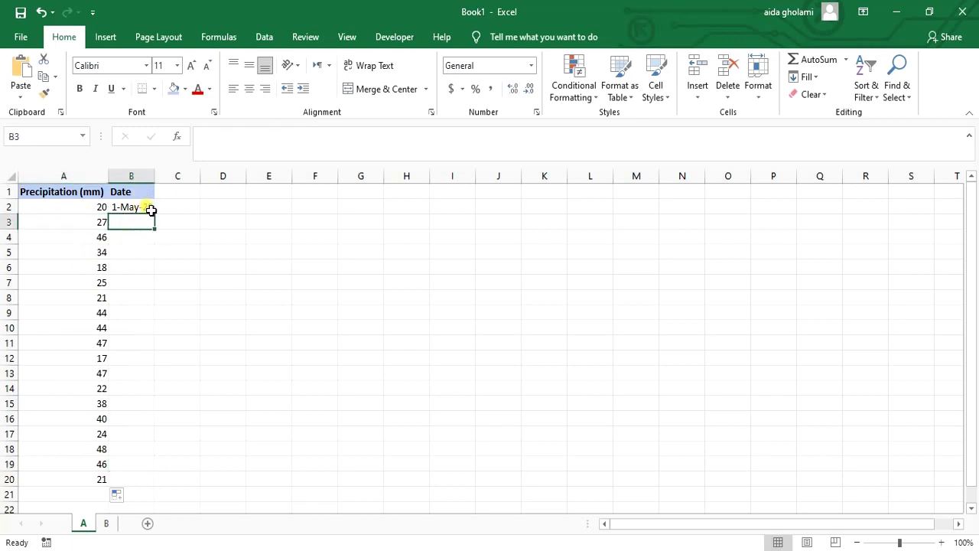
pyautogui.moveTo(158, 176); pyautogui.dragTo(159, 177)
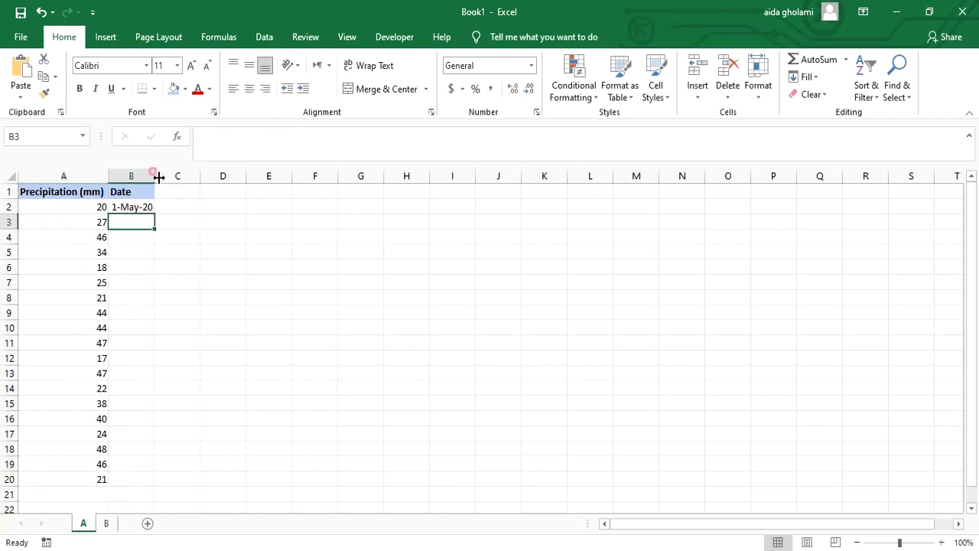
pyautogui.click(142, 208)
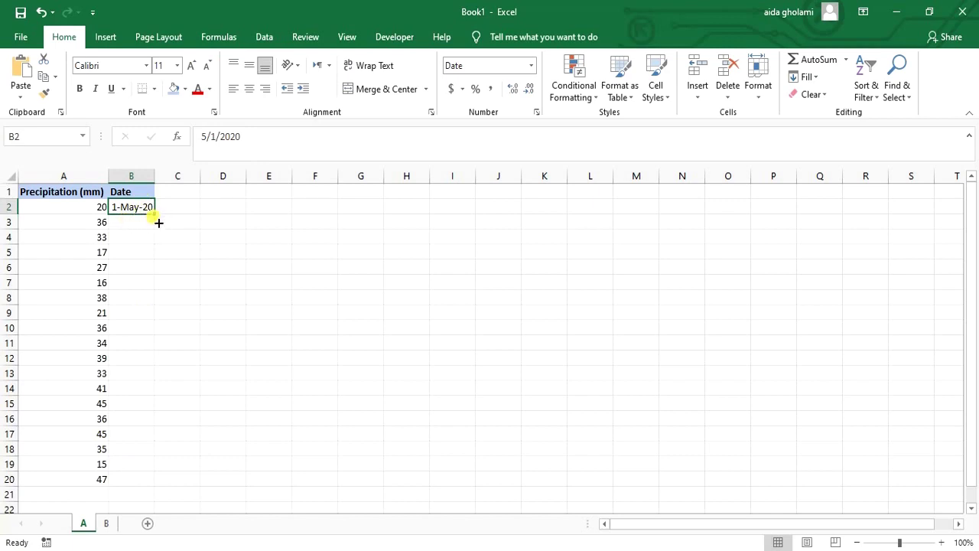
pyautogui.moveTo(157, 220); pyautogui.dragTo(161, 489)
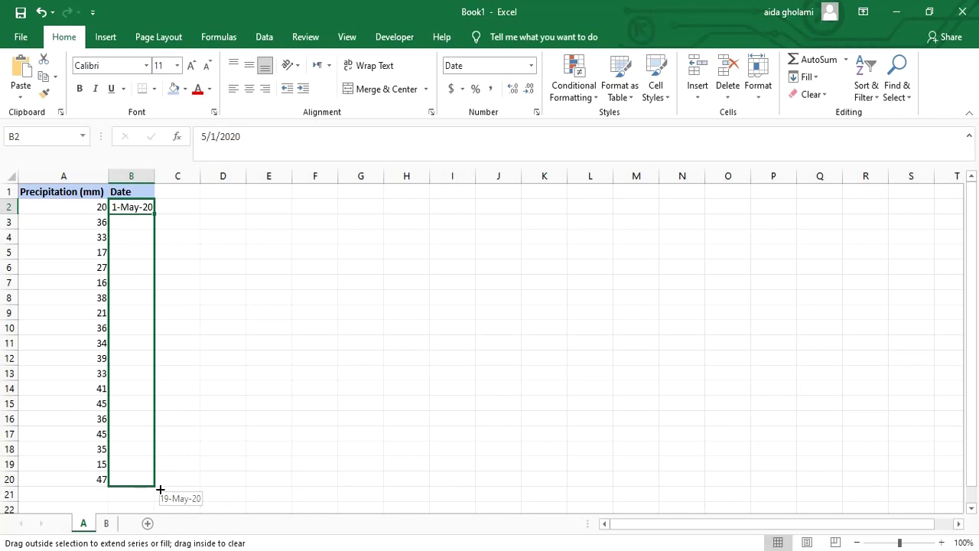
pyautogui.moveTo(159, 488); pyautogui.dragTo(160, 488)
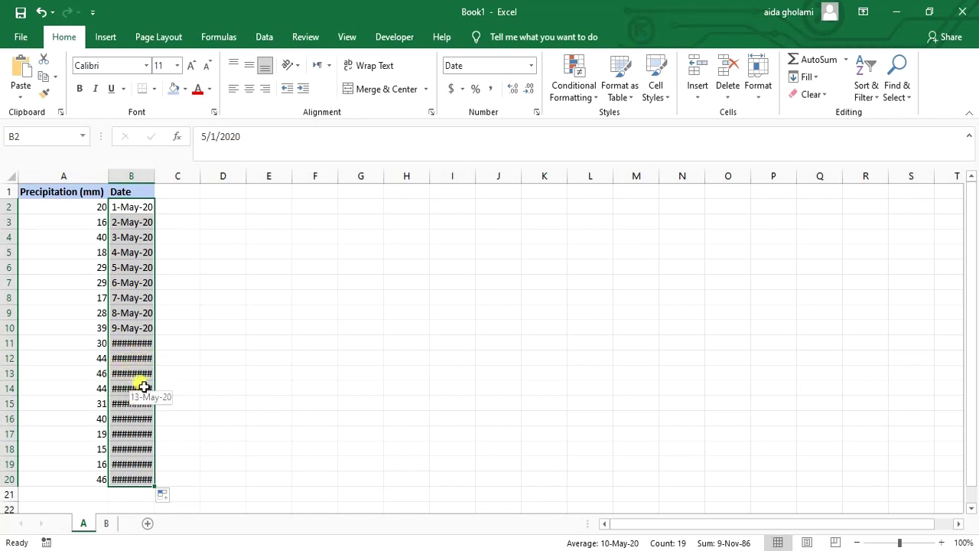
pyautogui.doubleClick(158, 182)
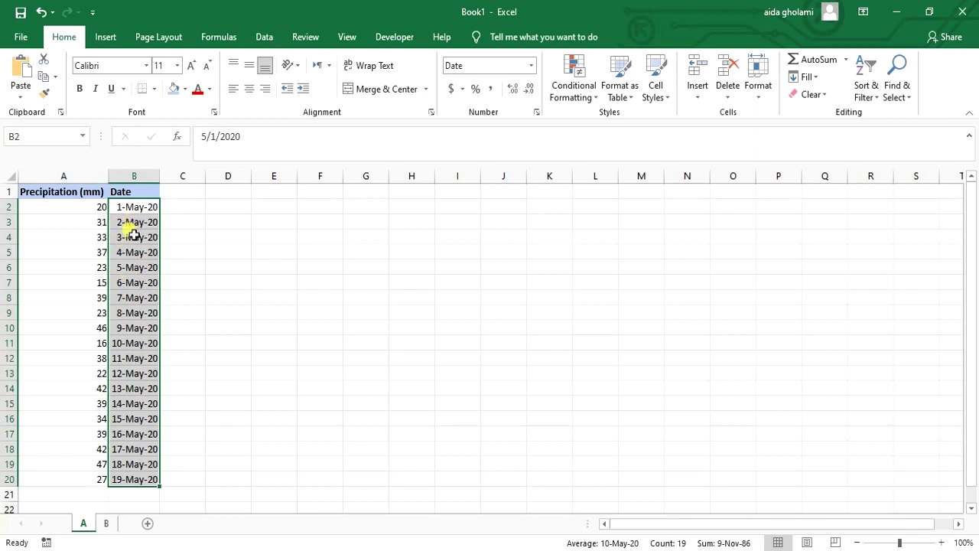
# Step: Undo the column B width change and the date fill, keeping only the date in cell B2
pyautogui.click(135, 237)
pyautogui.press('Up')
pyautogui.press('Up')
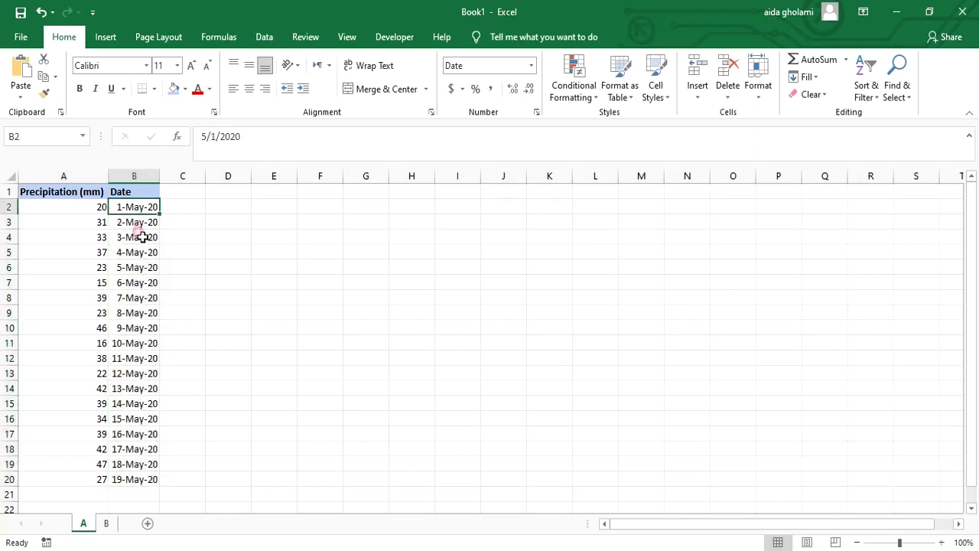
pyautogui.hotkey('ctrl', 'z')
pyautogui.hotkey('ctrl', 'z')
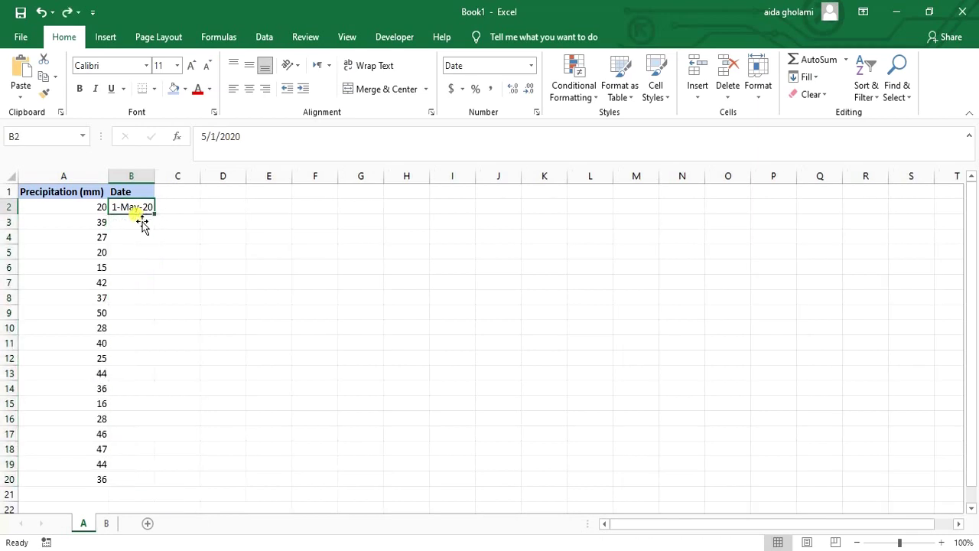
# Step: Fill the date from cell B2 down to B20 with the Fill Days option and autofit column B
pyautogui.moveTo(161, 219); pyautogui.dragTo(148, 495)
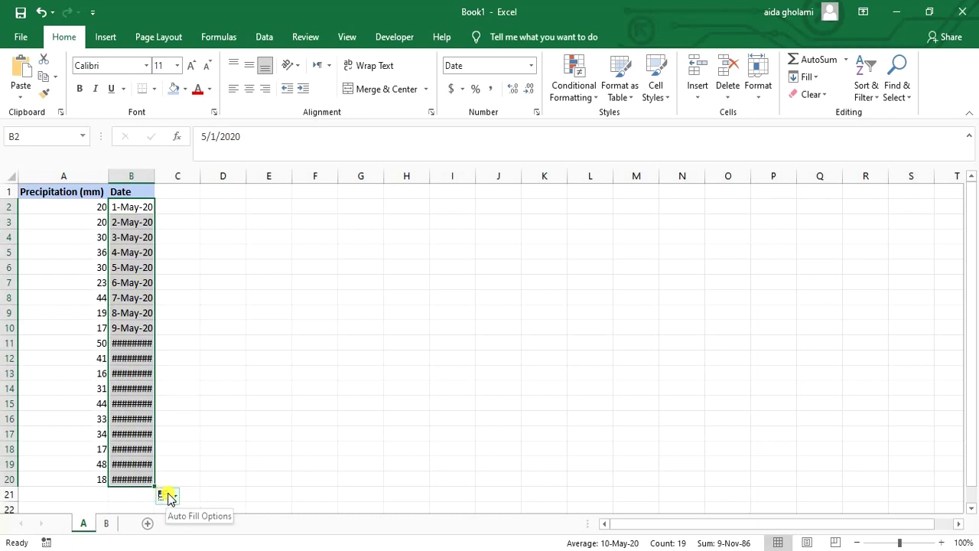
pyautogui.click(165, 496)
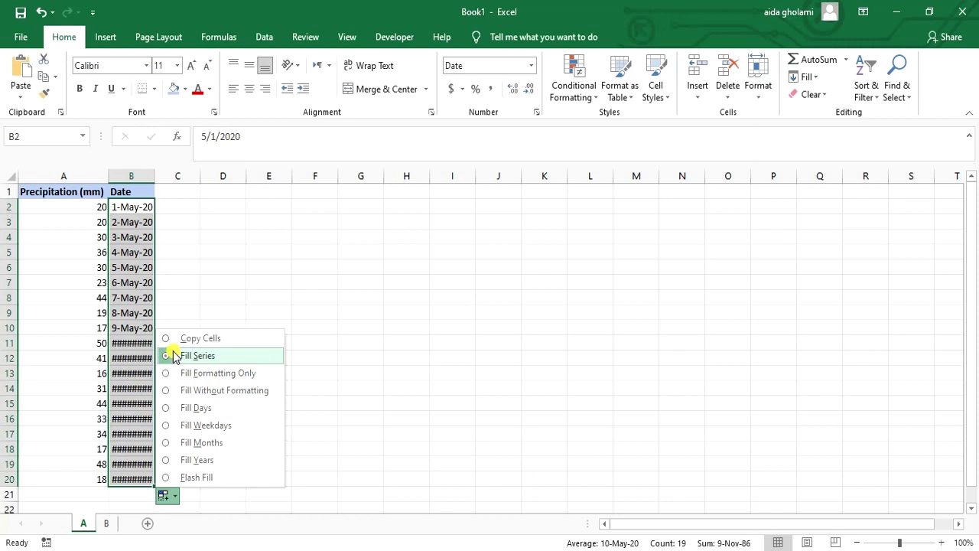
pyautogui.click(177, 407)
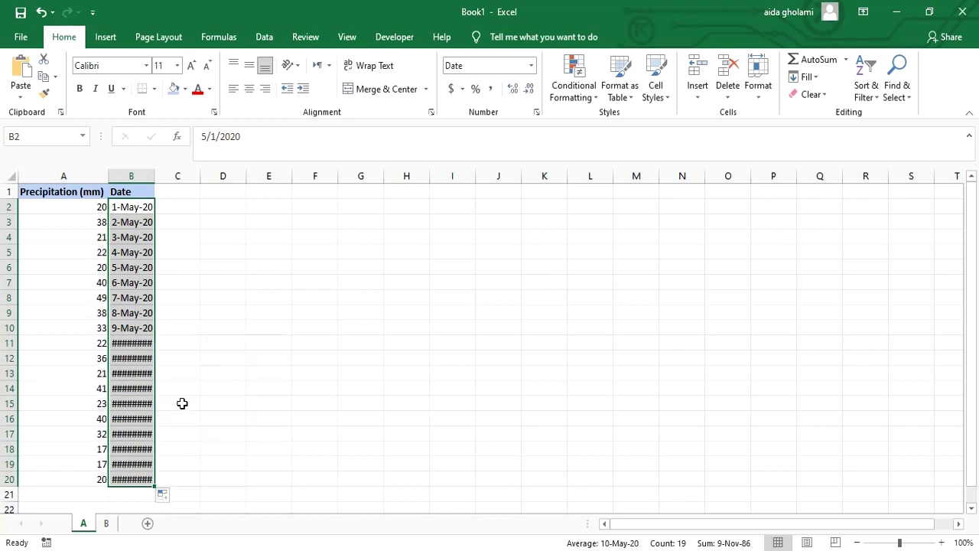
pyautogui.moveTo(155, 182)
pyautogui.mouseDown()
pyautogui.moveTo(185, 182)
pyautogui.moveTo(160, 181)
pyautogui.mouseUp()
pyautogui.doubleClick(161, 181)
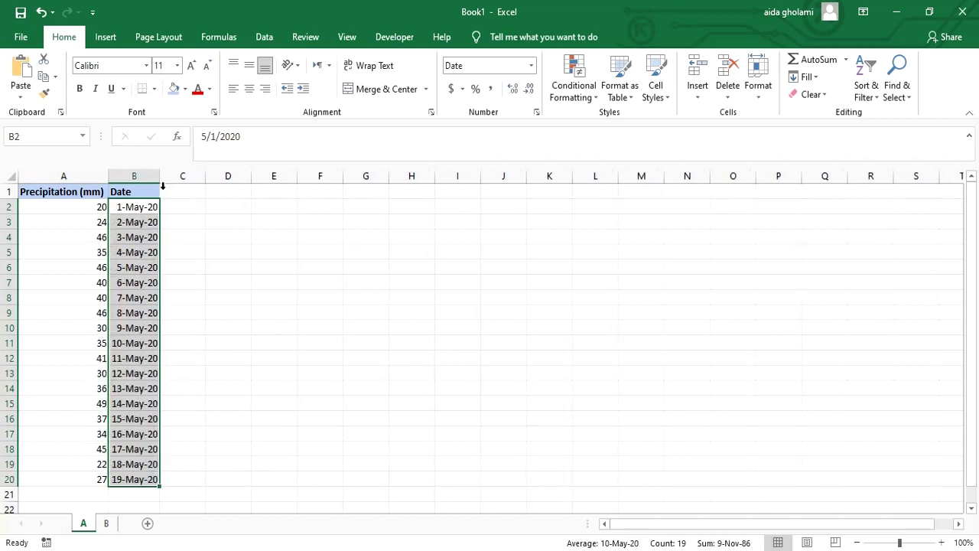
pyautogui.click(139, 298)
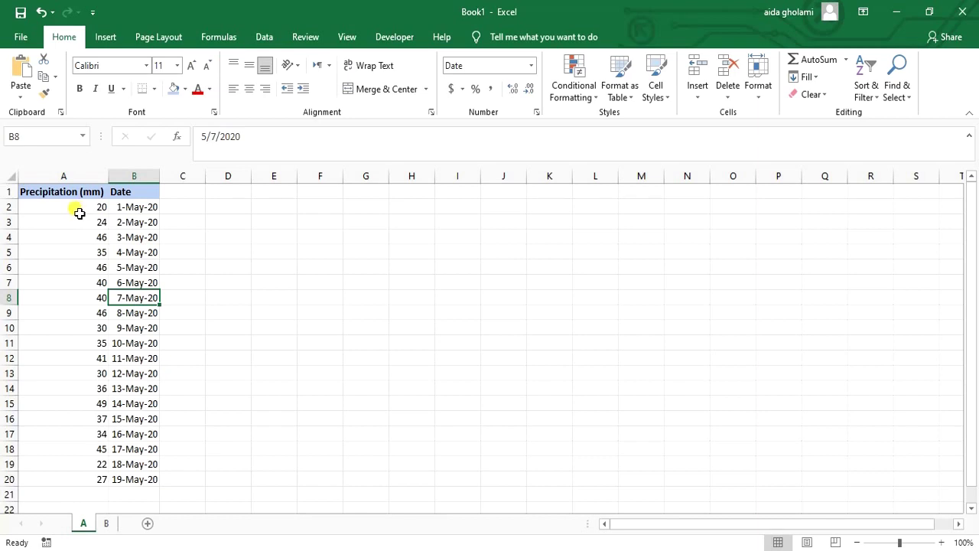
# Step: Enter 51 in cell C3 to make the random precipitation values recalculate, and clear the cell again
pyautogui.click(79, 212)
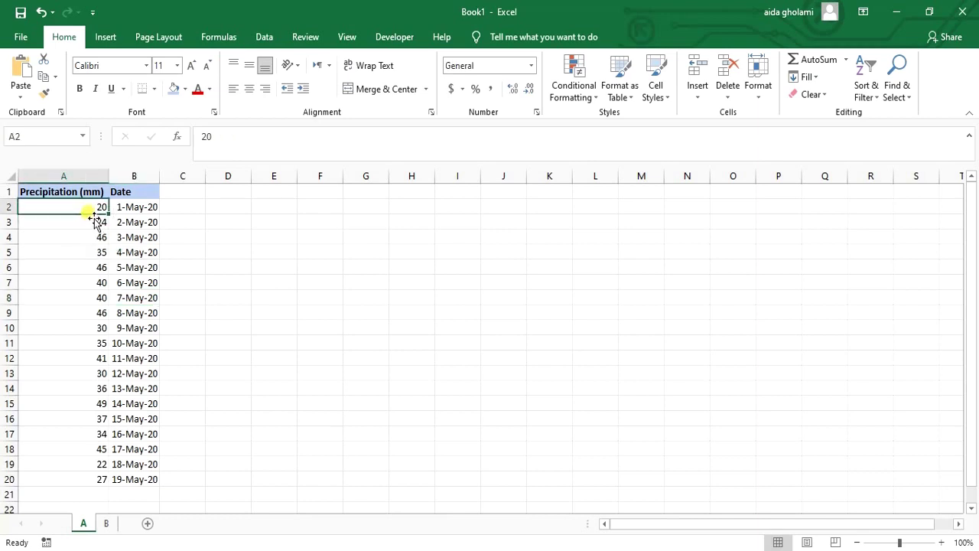
pyautogui.click(135, 224)
pyautogui.click(222, 225)
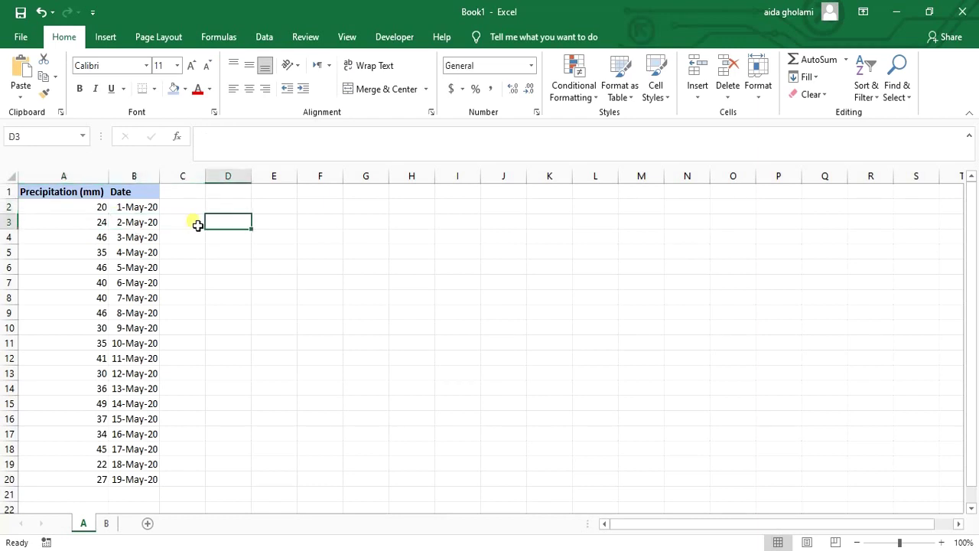
pyautogui.click(198, 223)
pyautogui.doubleClick(201, 224)
pyautogui.write('51')
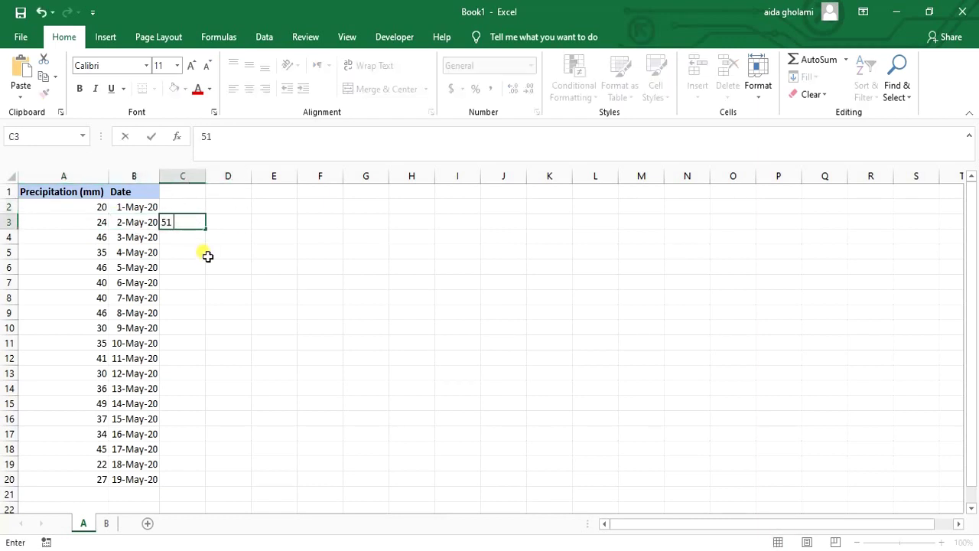
pyautogui.press('Tab')
pyautogui.click(191, 224)
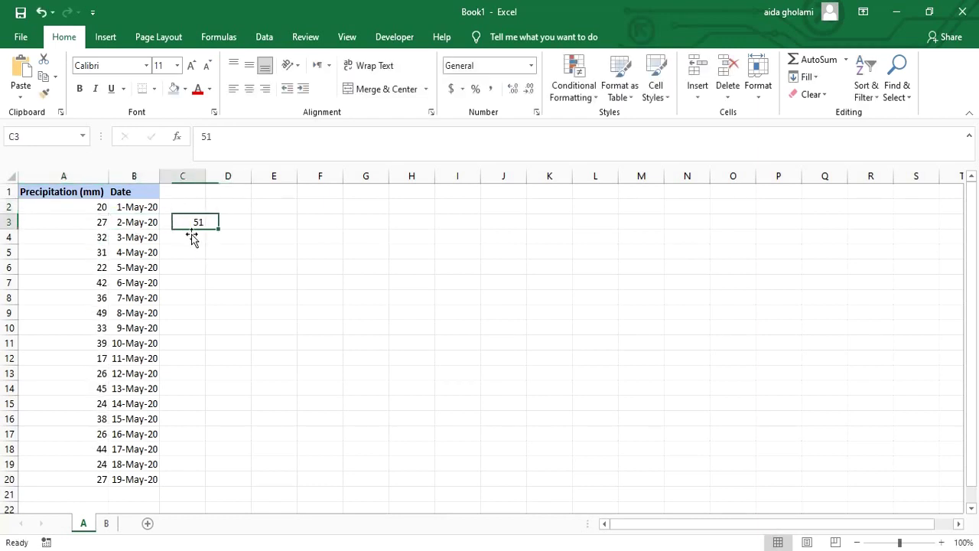
pyautogui.press('Delete')
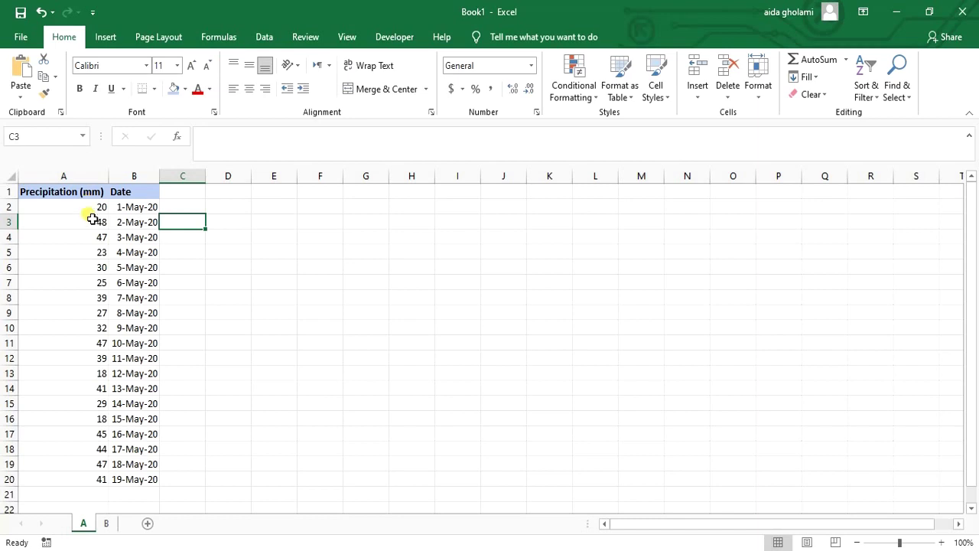
# Step: Open and re-enter the RANDBETWEEN formulas in cells A4, A7 and A9 unchanged to make the random precipitation values recalculate
pyautogui.click(77, 229)
pyautogui.hotkey('ctrl', 'Down')
pyautogui.click(92, 239)
pyautogui.doubleClick(89, 238)
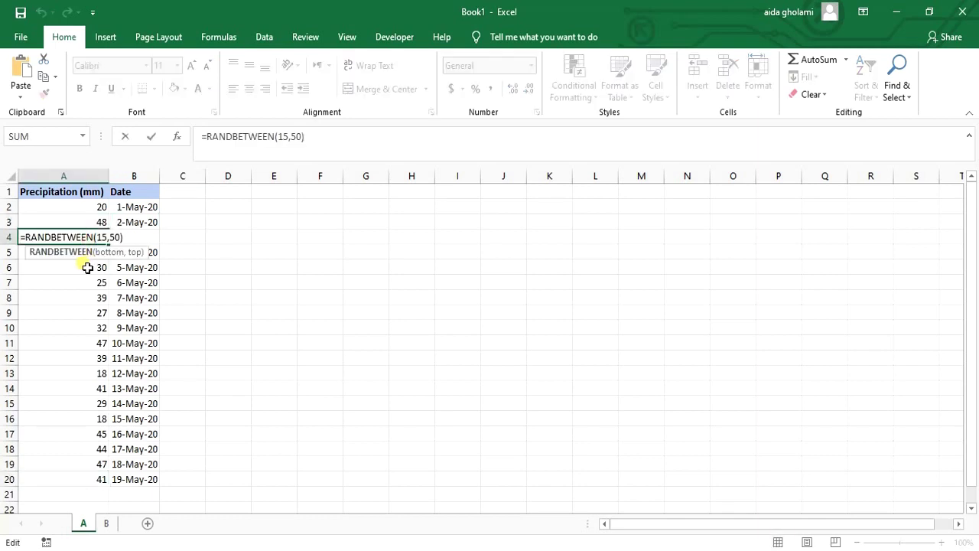
pyautogui.press('Return')
pyautogui.hotkey('ctrl', 'Down')
pyautogui.click(82, 282)
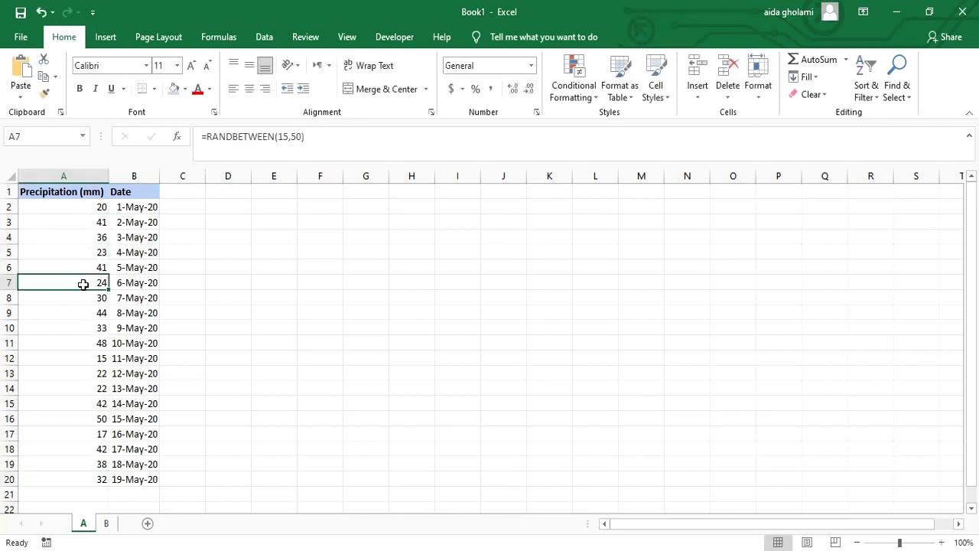
pyautogui.doubleClick(82, 283)
pyautogui.press('Return')
pyautogui.click(85, 313)
pyautogui.hotkey('ctrl', 'Down')
pyautogui.doubleClick(86, 313)
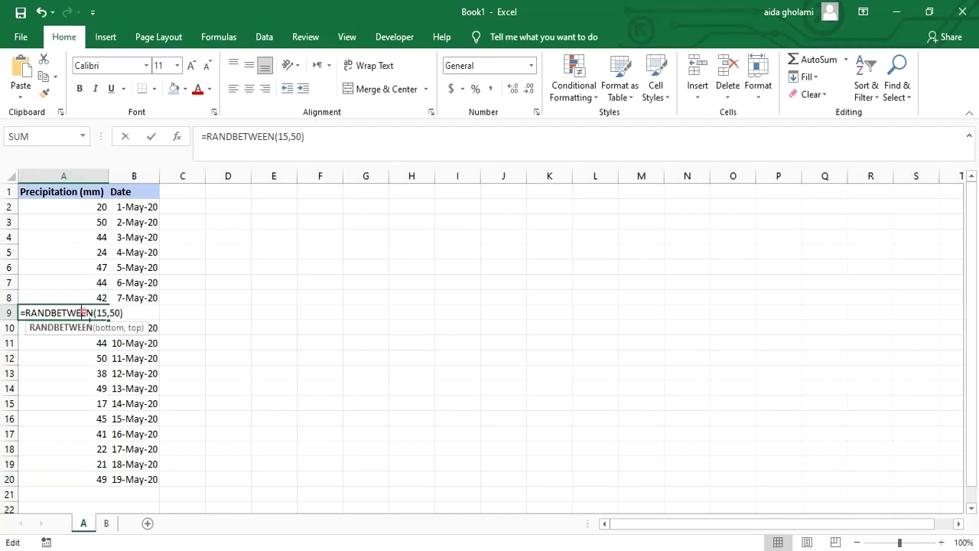
pyautogui.press('Return')
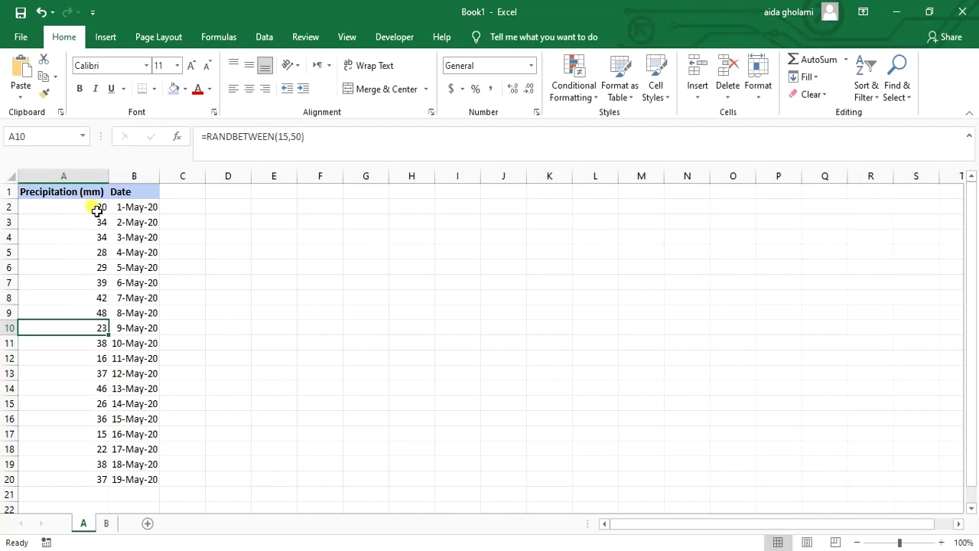
# Step: Copy the precipitation range A2:A20 and paste it over itself as values only with Paste Special
pyautogui.moveTo(96, 208); pyautogui.dragTo(107, 481)
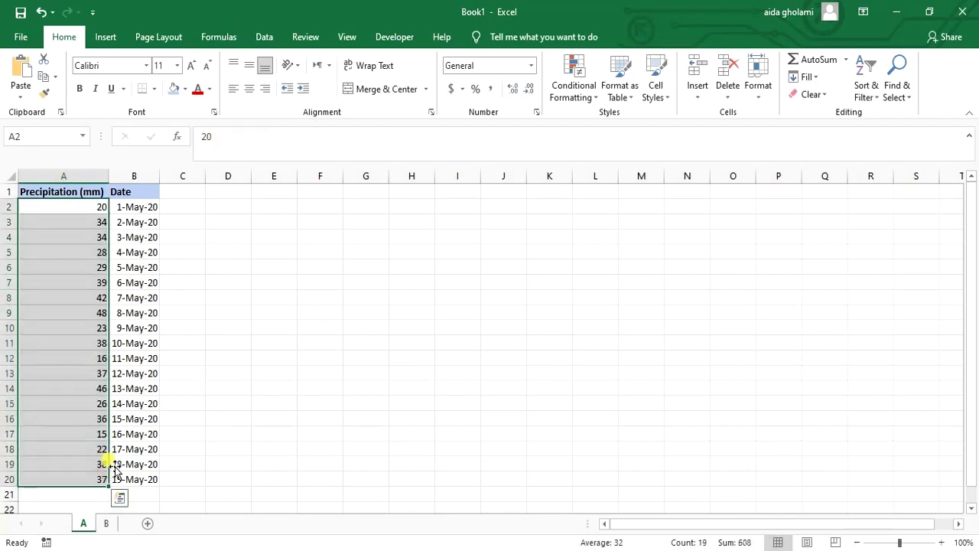
pyautogui.hotkey('ctrl', 'c')
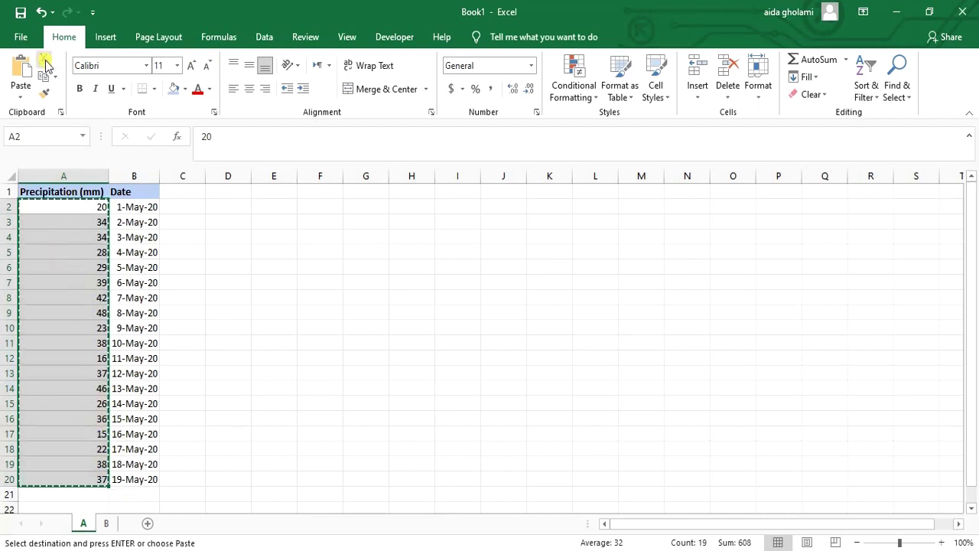
pyautogui.click(23, 96)
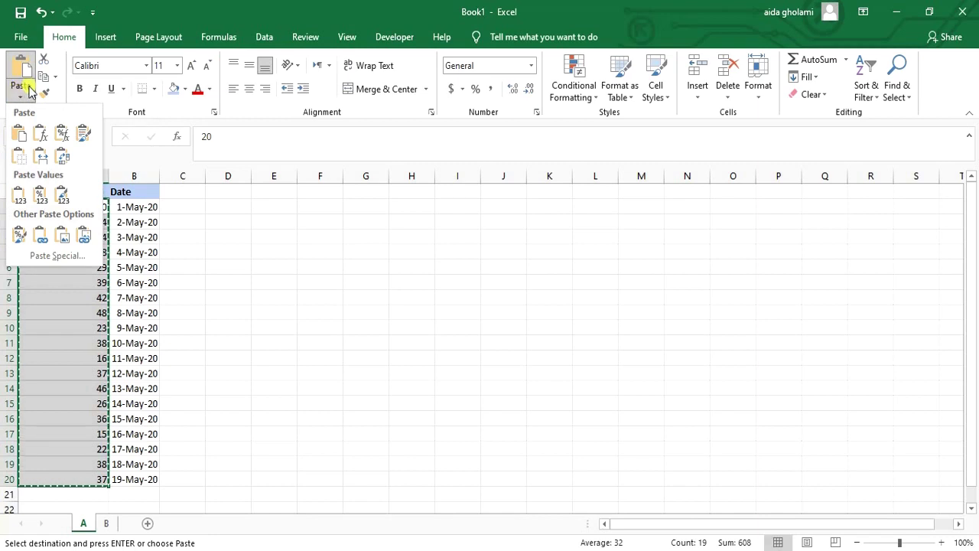
pyautogui.click(65, 257)
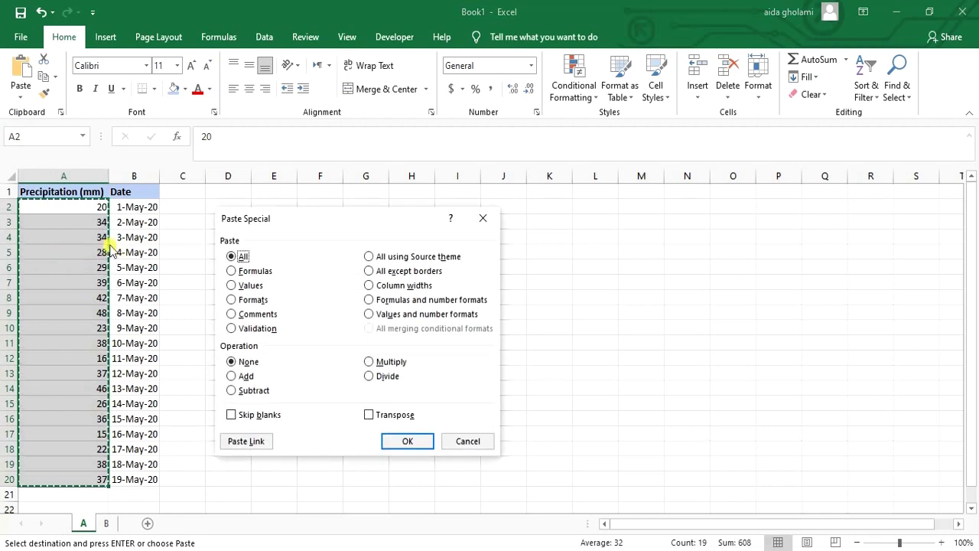
pyautogui.click(235, 286)
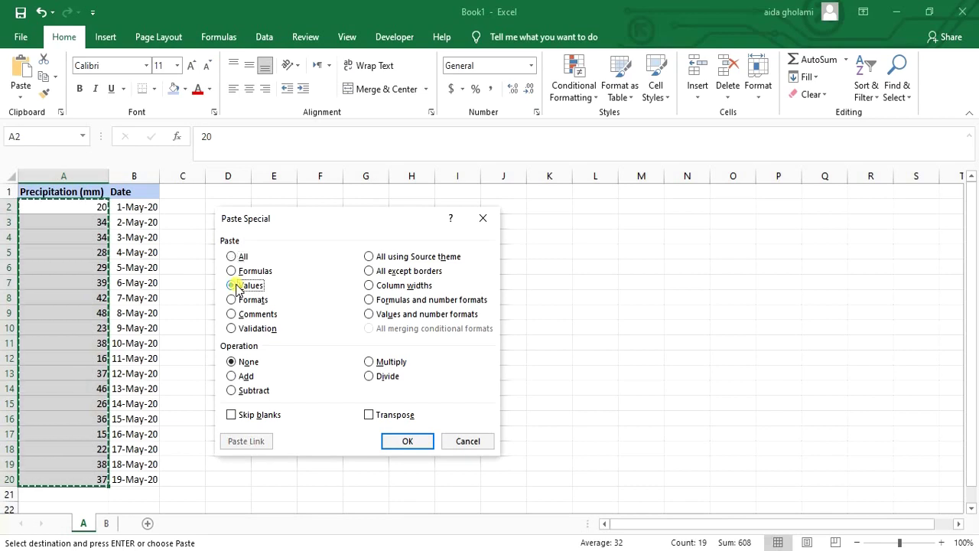
pyautogui.click(406, 444)
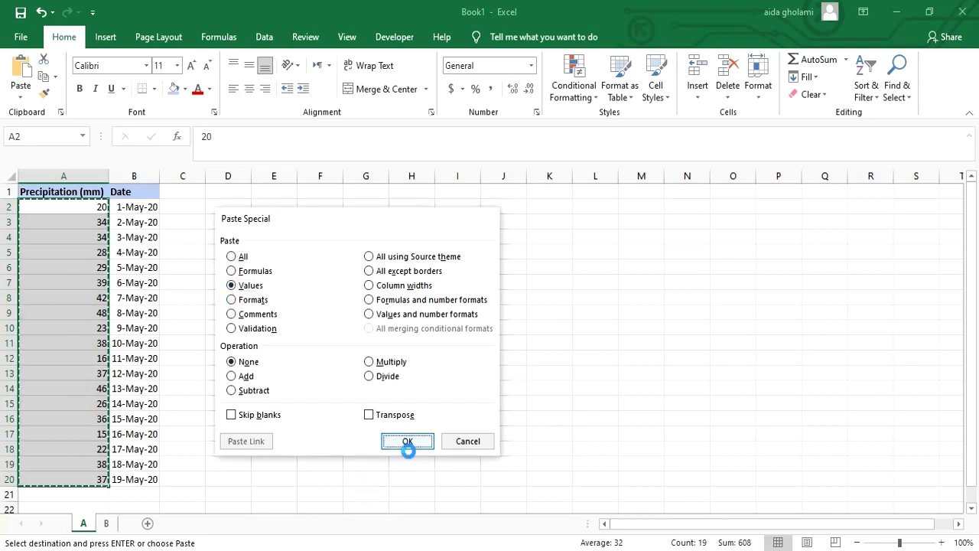
# Step: Inspect several cells of the precipitation column, including A10, A13, A5 and A2, for fixed values instead of formulas
pyautogui.doubleClick(103, 327)
pyautogui.press('Return')
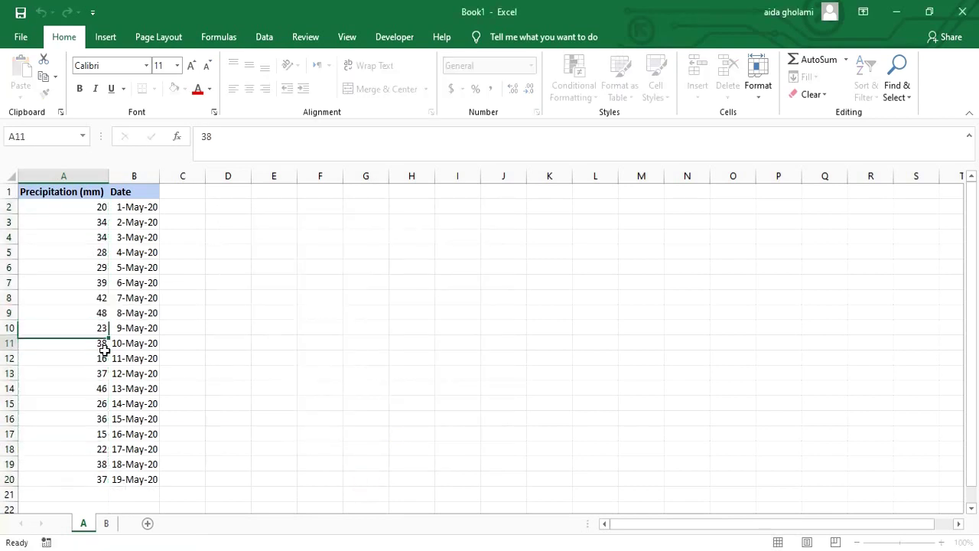
pyautogui.click(102, 372)
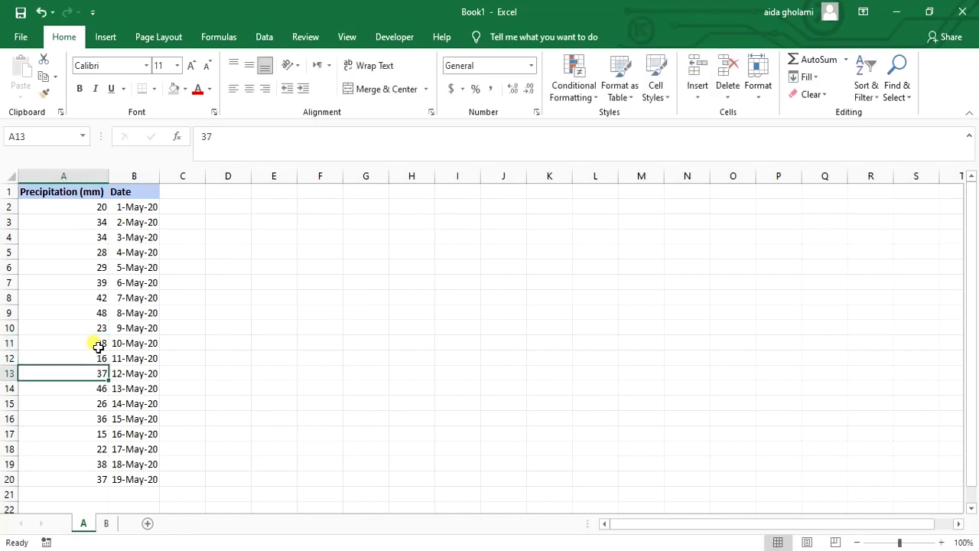
pyautogui.click(86, 254)
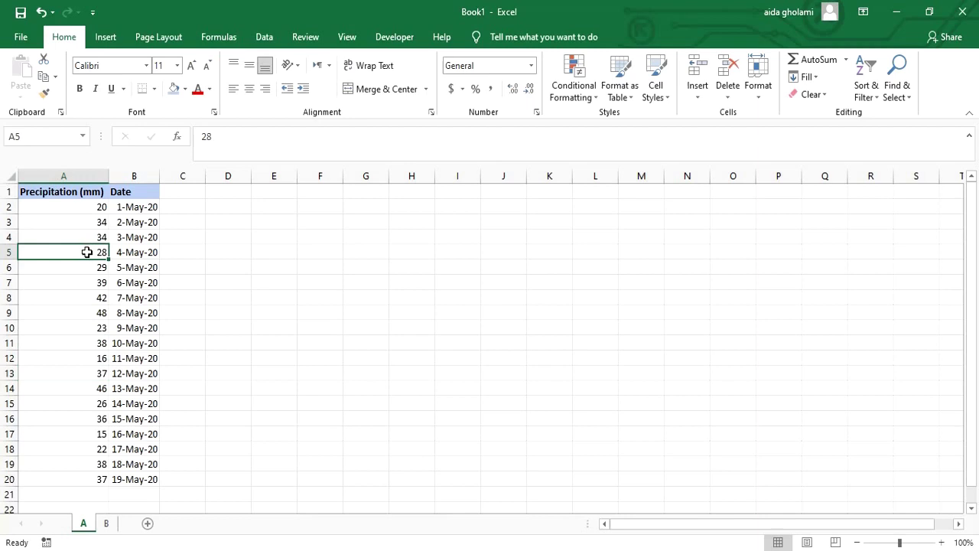
pyautogui.click(47, 213)
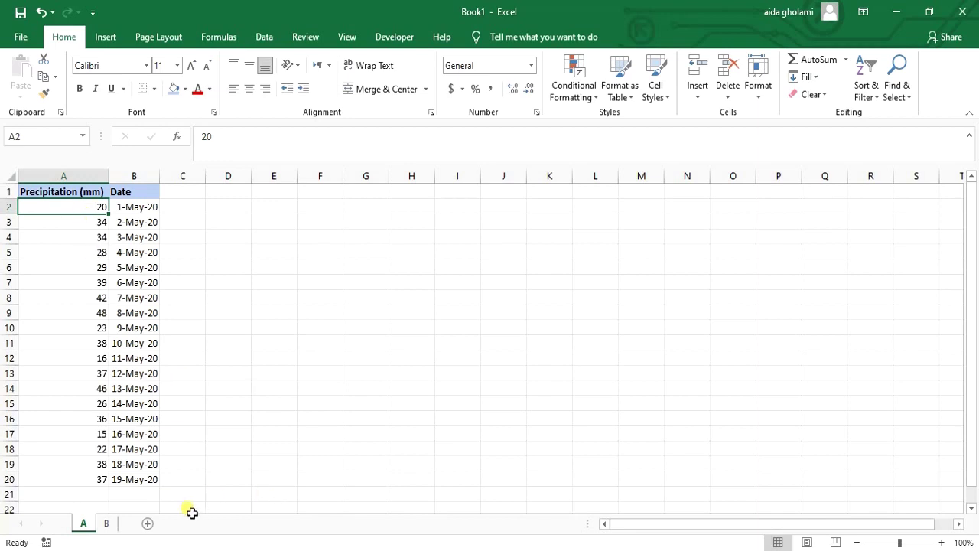
pyautogui.scroll(-1, 95, 498)
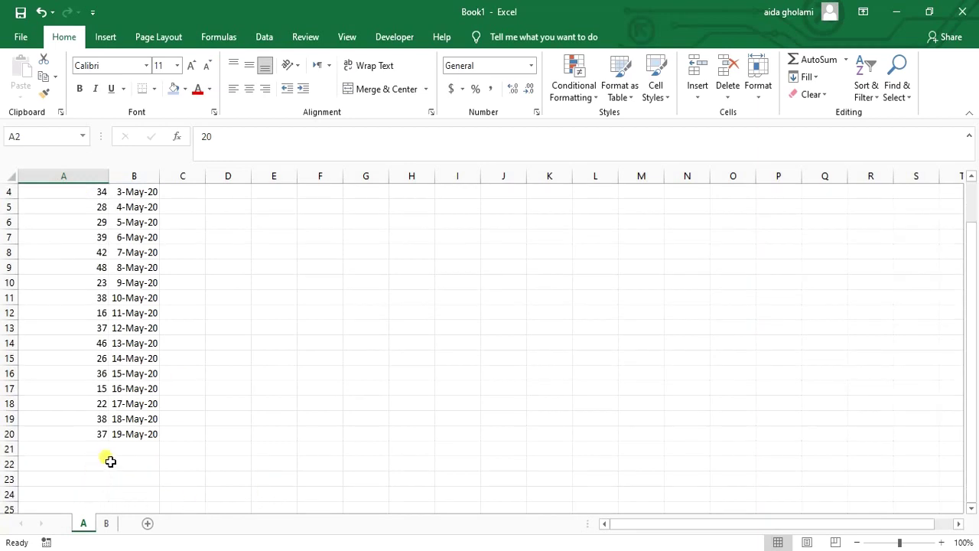
pyautogui.click(196, 456)
pyautogui.scroll(1, 194, 452)
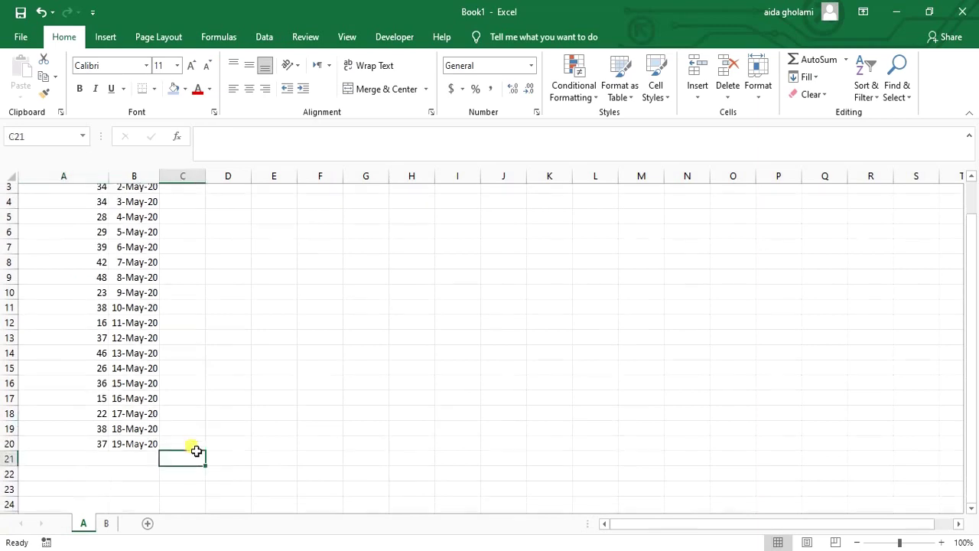
pyautogui.click(190, 223)
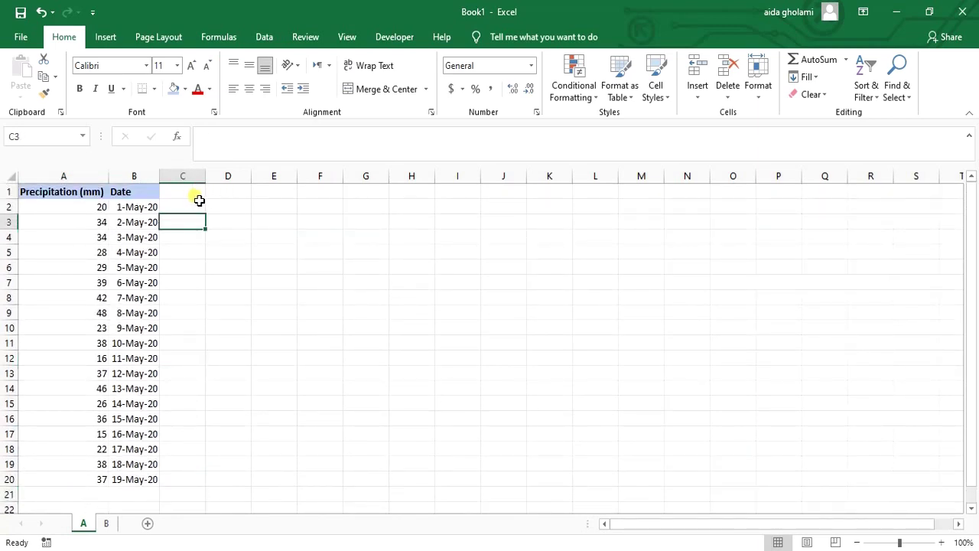
# Step: Enter the heading "month average" in cell C1 and autofit the width of column C
pyautogui.click(196, 193)
pyautogui.write('A')
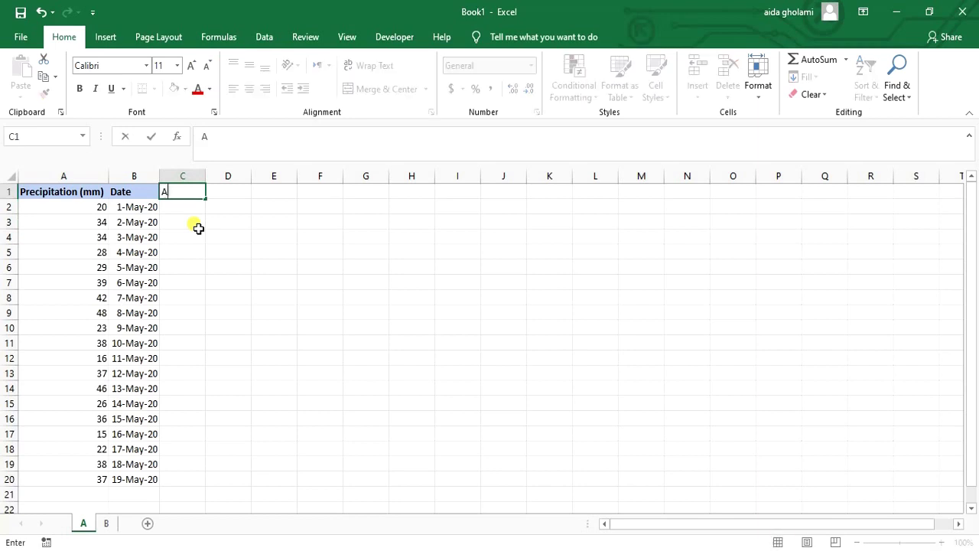
pyautogui.write('verage')
pyautogui.moveTo(197, 191); pyautogui.dragTo(158, 192)
pyautogui.press('BackSpace')
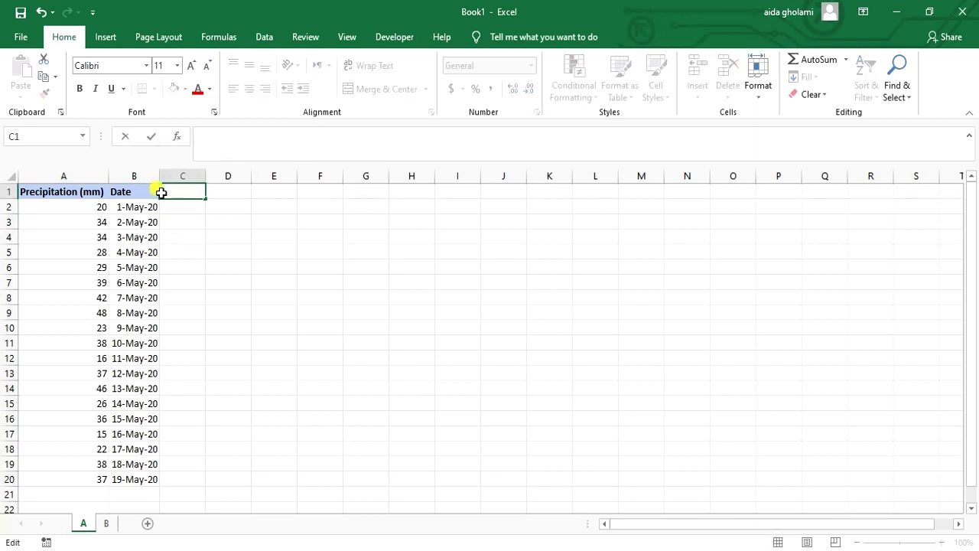
pyautogui.write('month average')
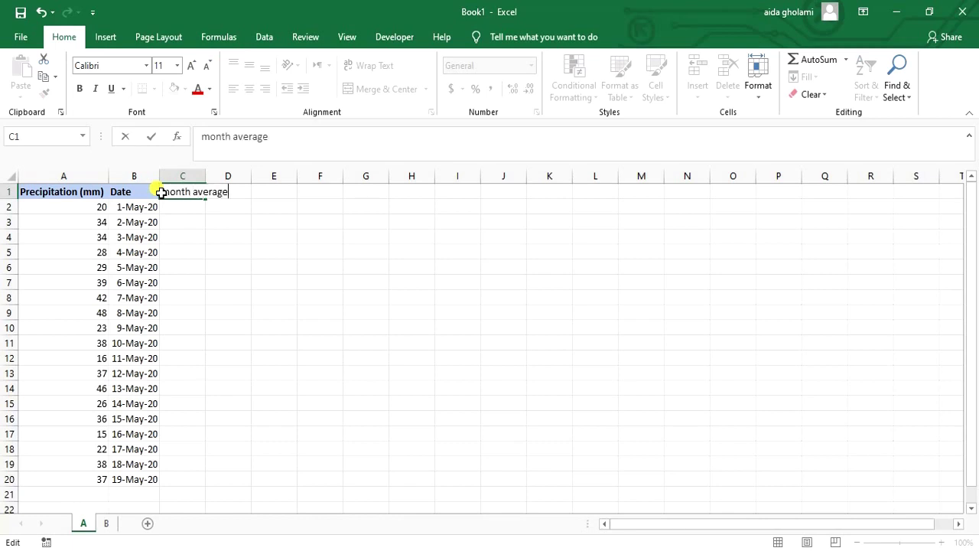
pyautogui.click(226, 303)
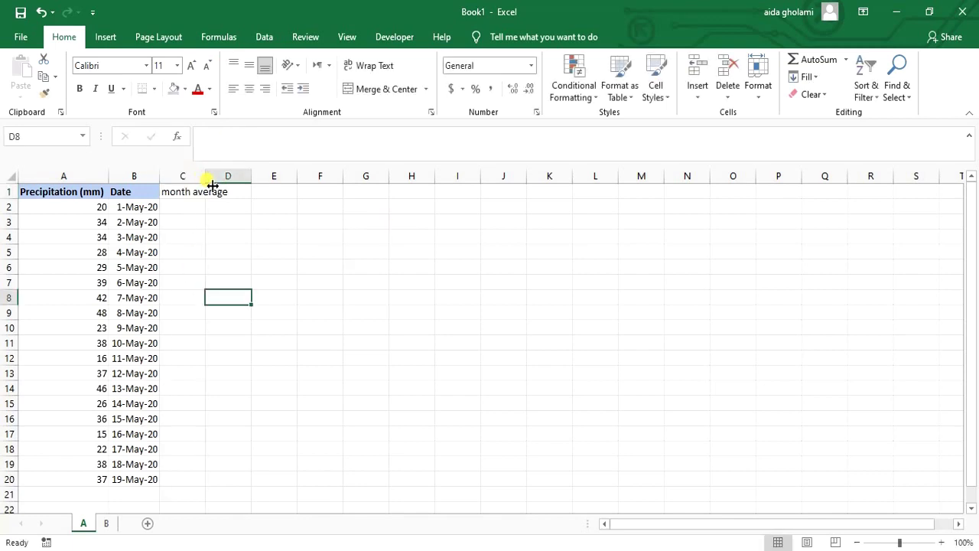
pyautogui.doubleClick(210, 187)
# Step: Enter the heading "month Sum" in cell D1 and autofit the width of column D
pyautogui.click(272, 197)
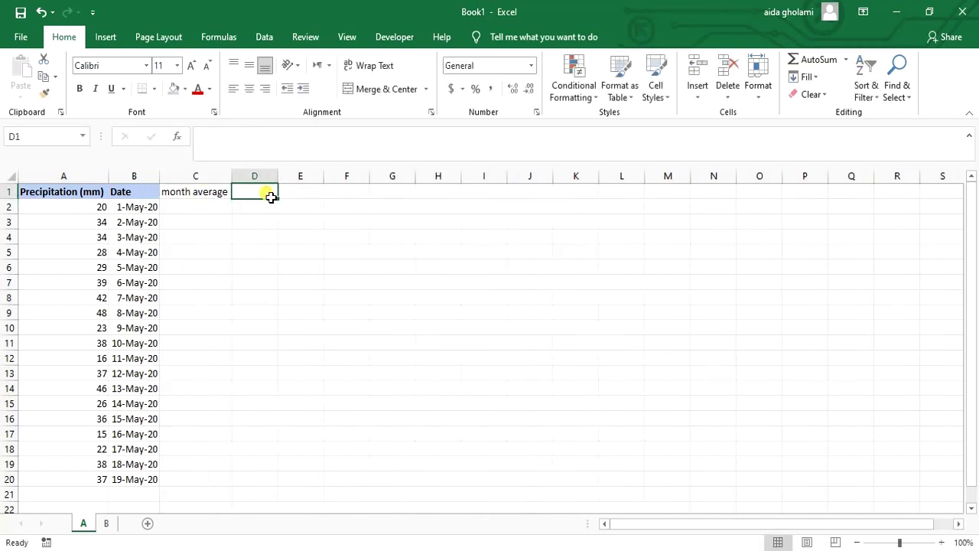
pyautogui.write('month')
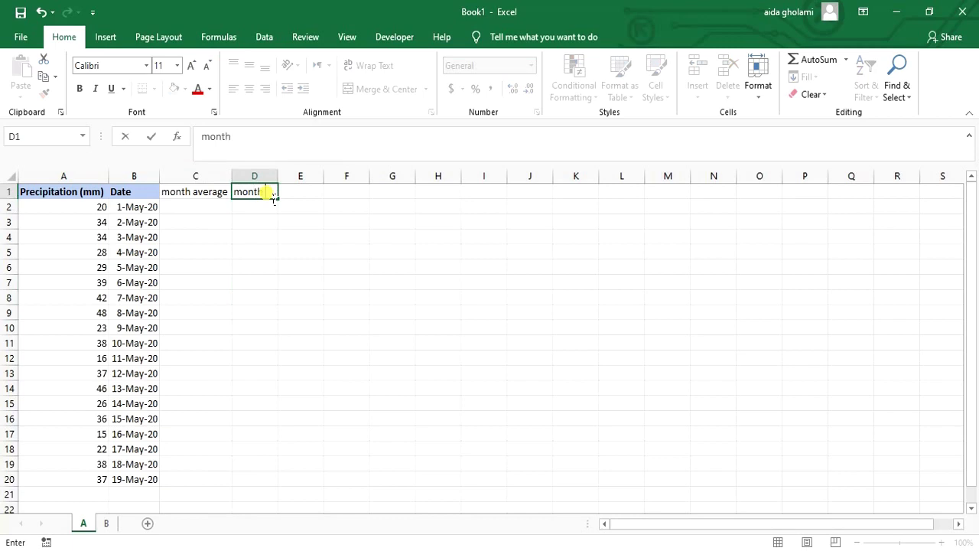
pyautogui.write(' Sum')
pyautogui.click(283, 177)
pyautogui.doubleClick(284, 177)
pyautogui.click(268, 192)
pyautogui.click(224, 215)
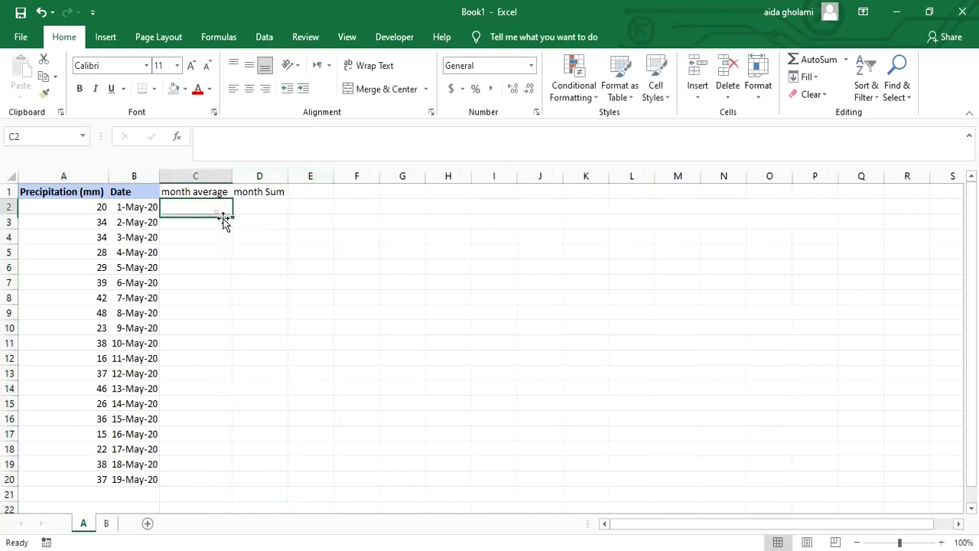
# Step: Make the headings in cells C1 and D1 bold
pyautogui.moveTo(216, 193); pyautogui.dragTo(267, 189)
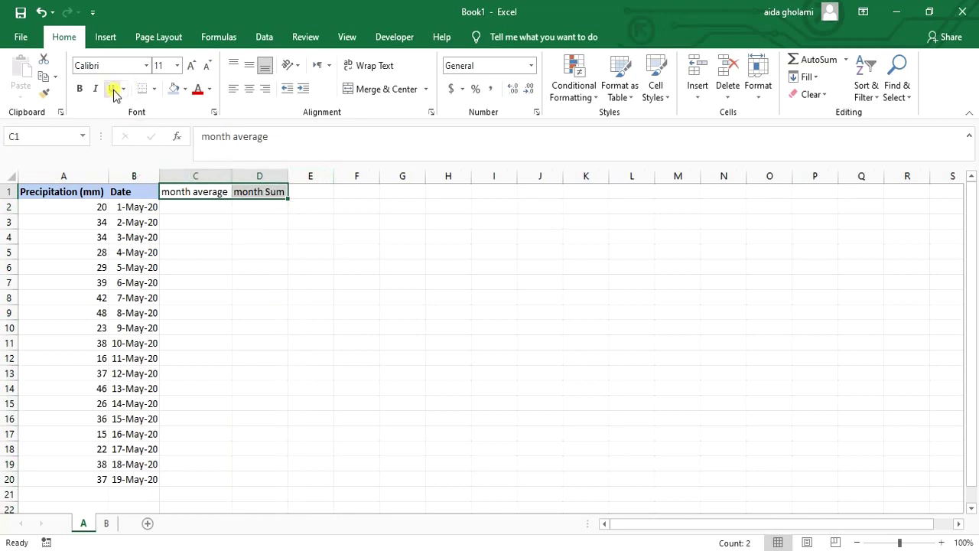
pyautogui.click(80, 90)
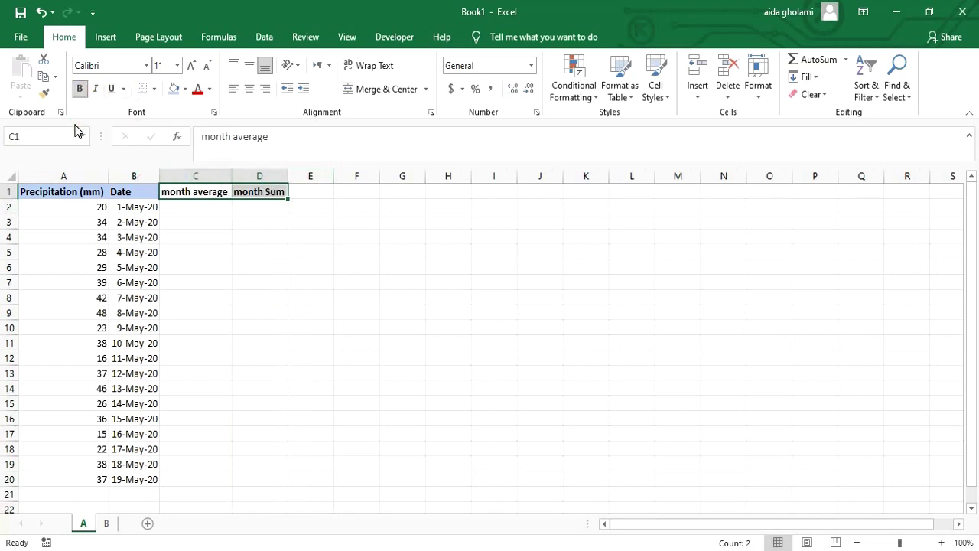
# Step: Calculate the average precipitation in cell C2 with the formula =AVERAGE(A2:A20)
pyautogui.click(218, 210)
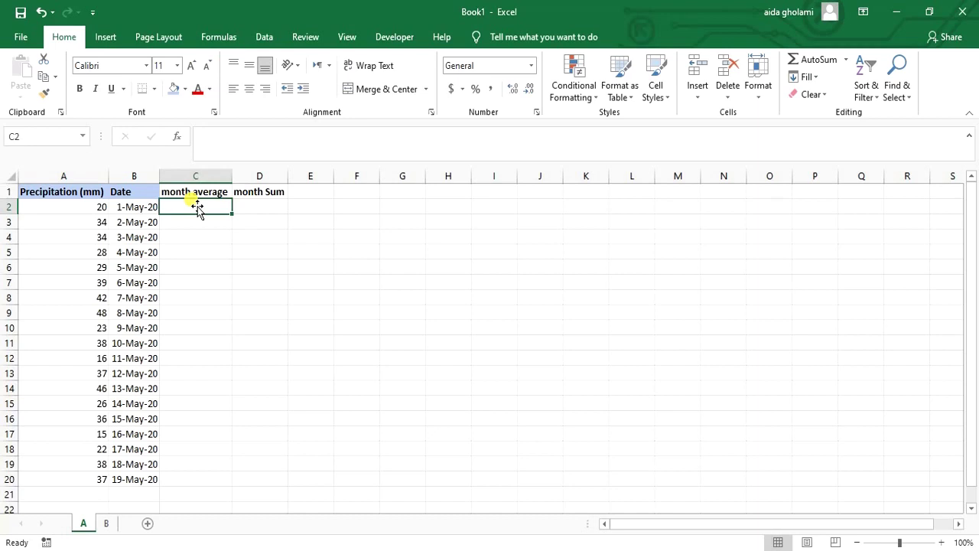
pyautogui.write('=')
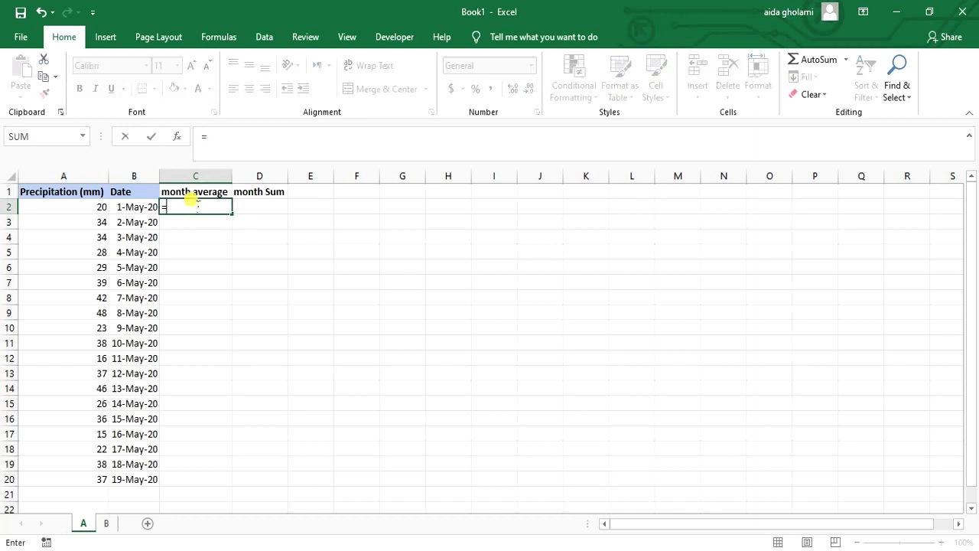
pyautogui.write('a')
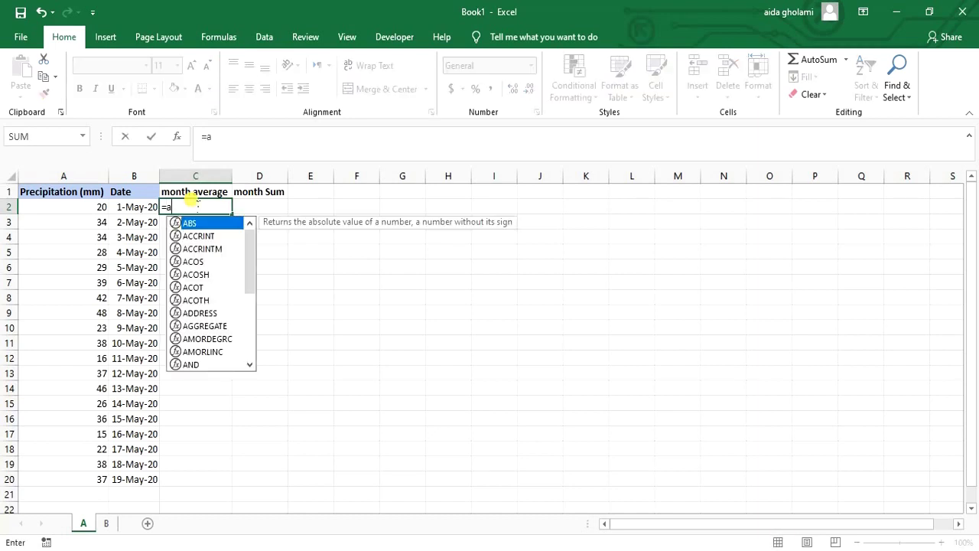
pyautogui.write('ve')
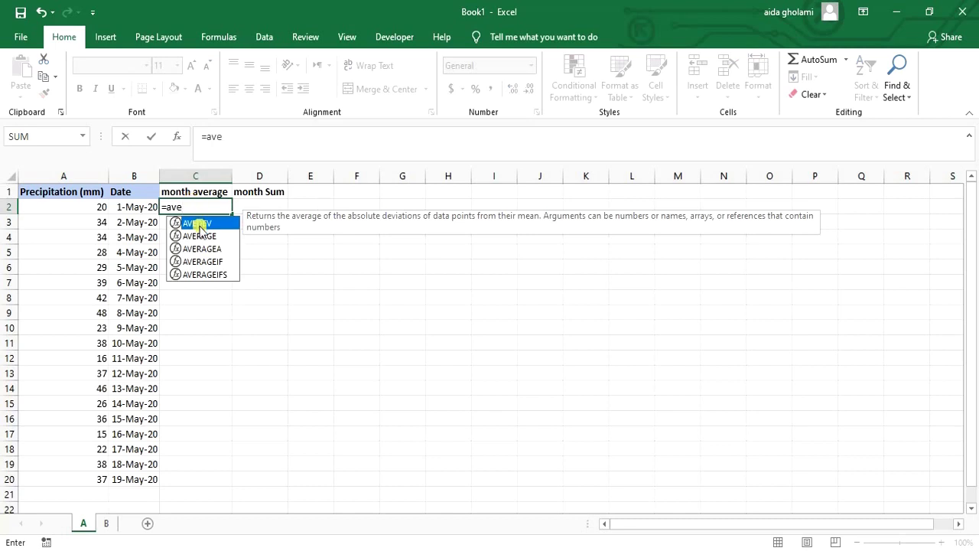
pyautogui.click(220, 238)
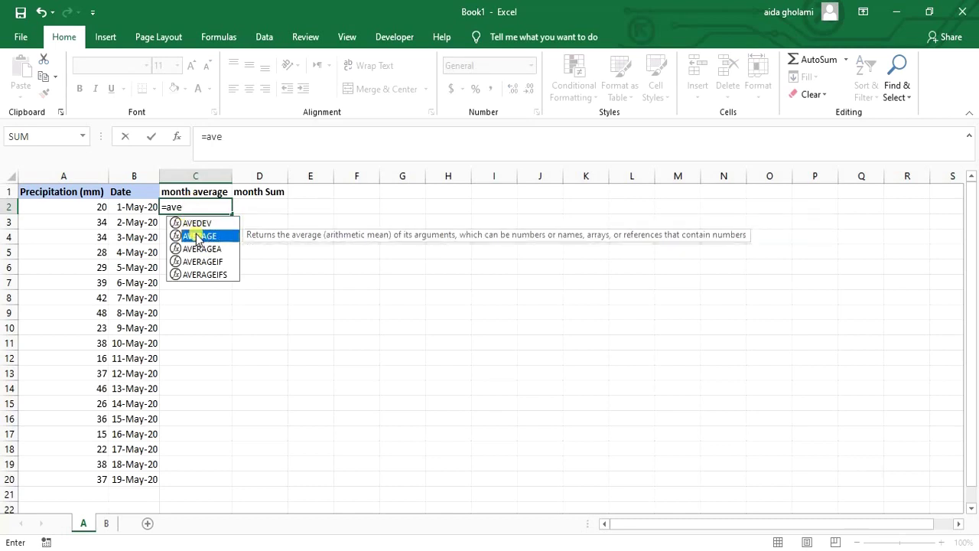
pyautogui.doubleClick(193, 237)
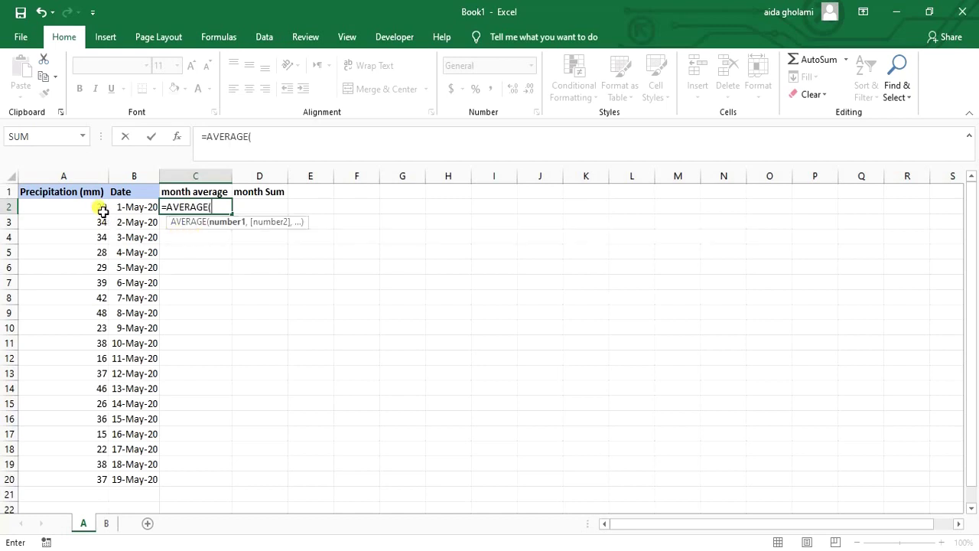
pyautogui.moveTo(102, 211); pyautogui.dragTo(100, 480)
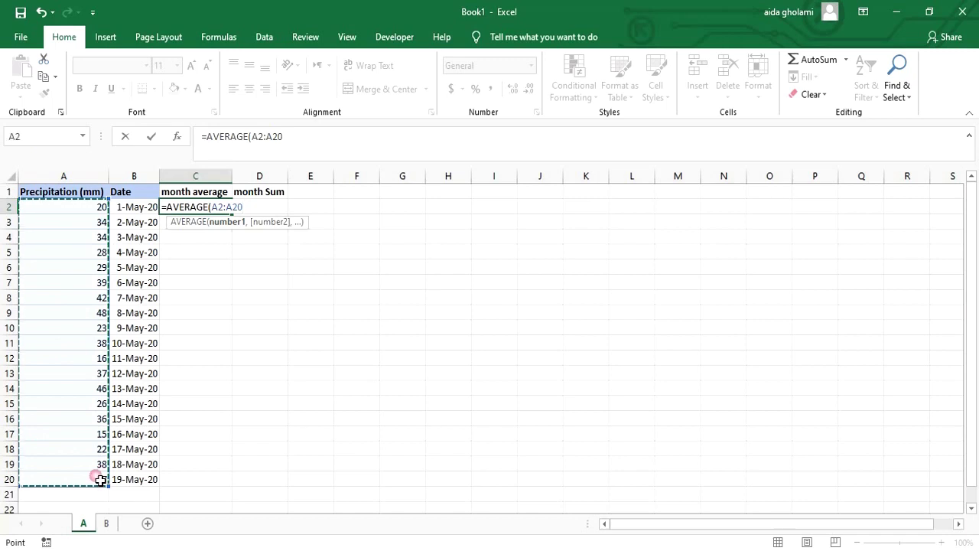
pyautogui.write(')')
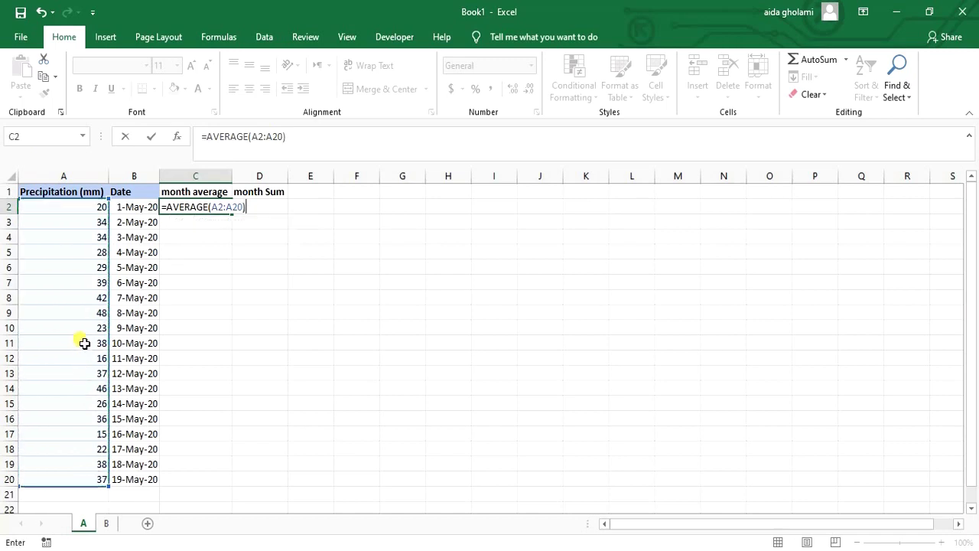
pyautogui.press('Return')
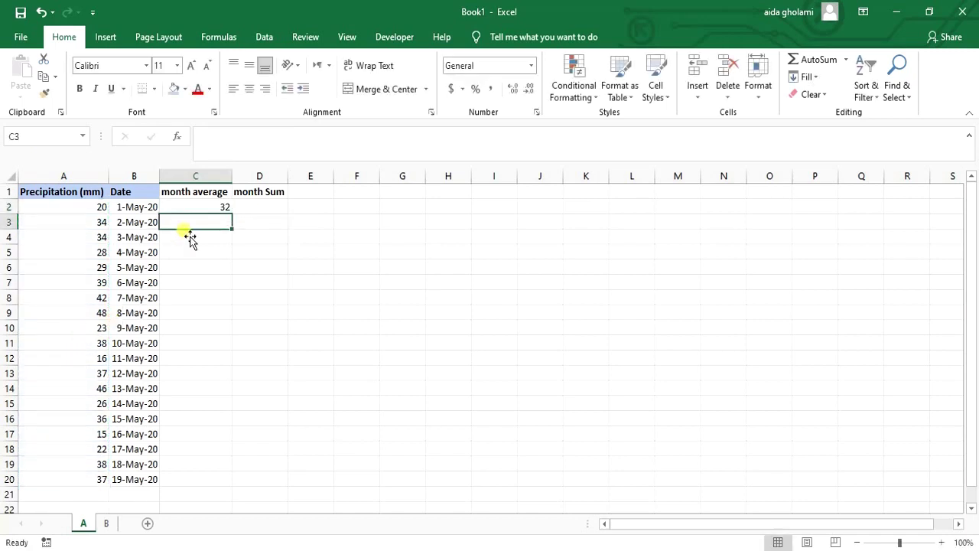
pyautogui.click(197, 207)
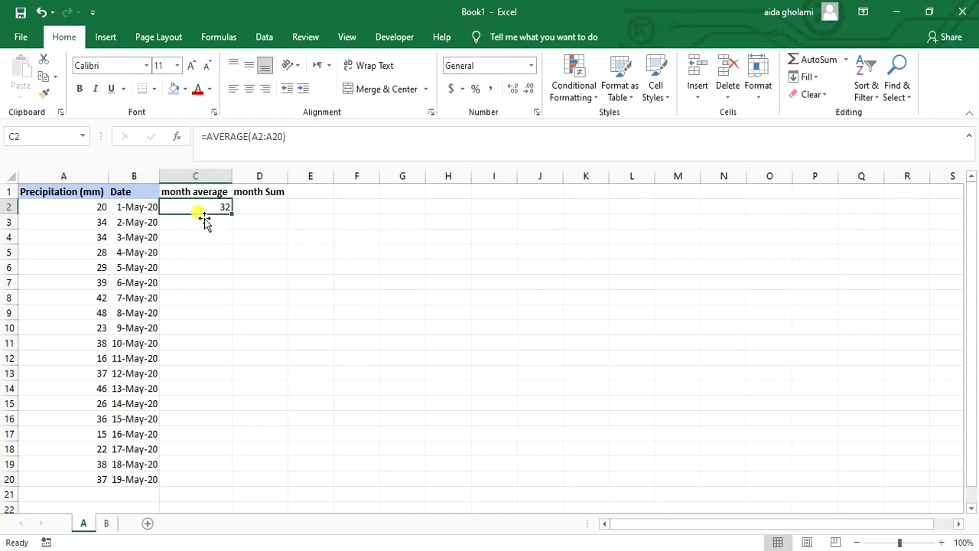
pyautogui.click(251, 208)
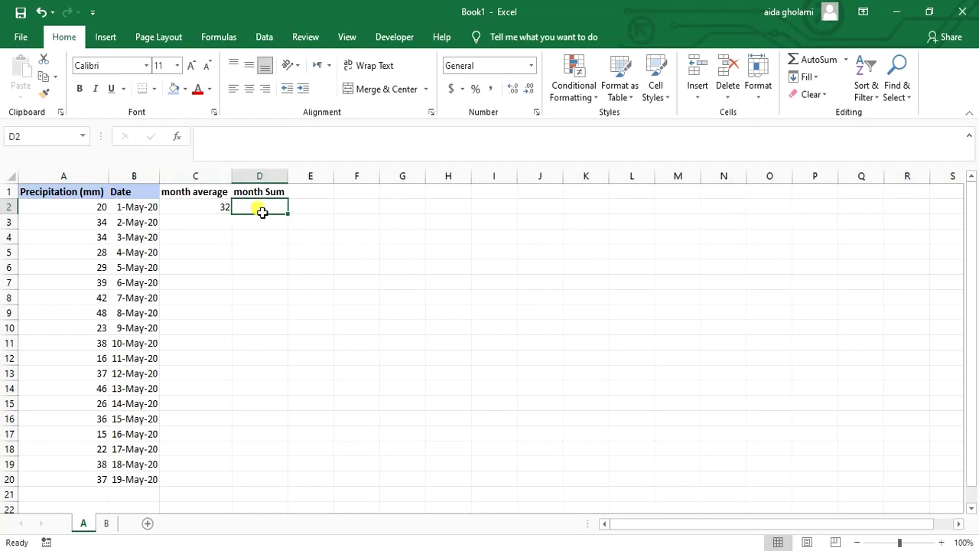
pyautogui.click(221, 211)
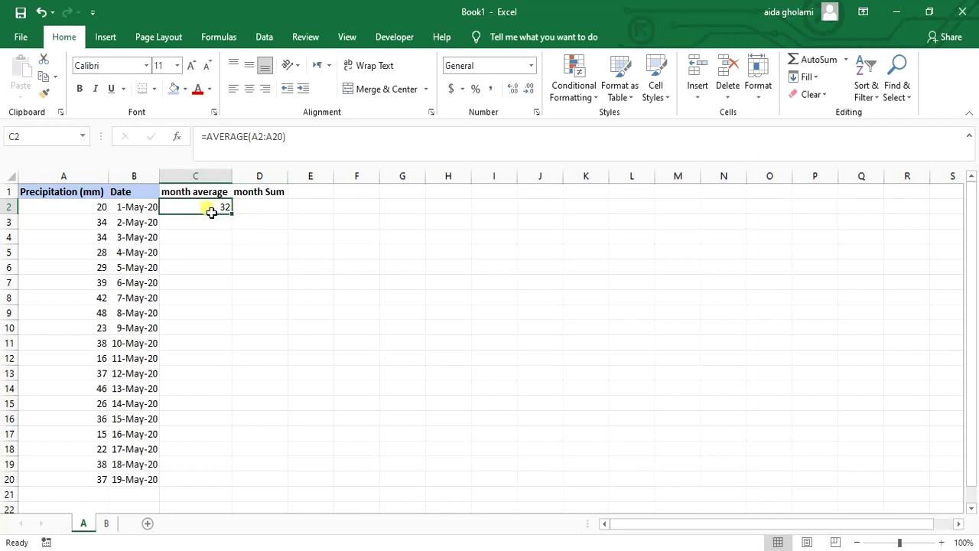
# Step: Calculate the total precipitation in cell D2 with the formula =SUM(A2:A20)
pyautogui.click(264, 211)
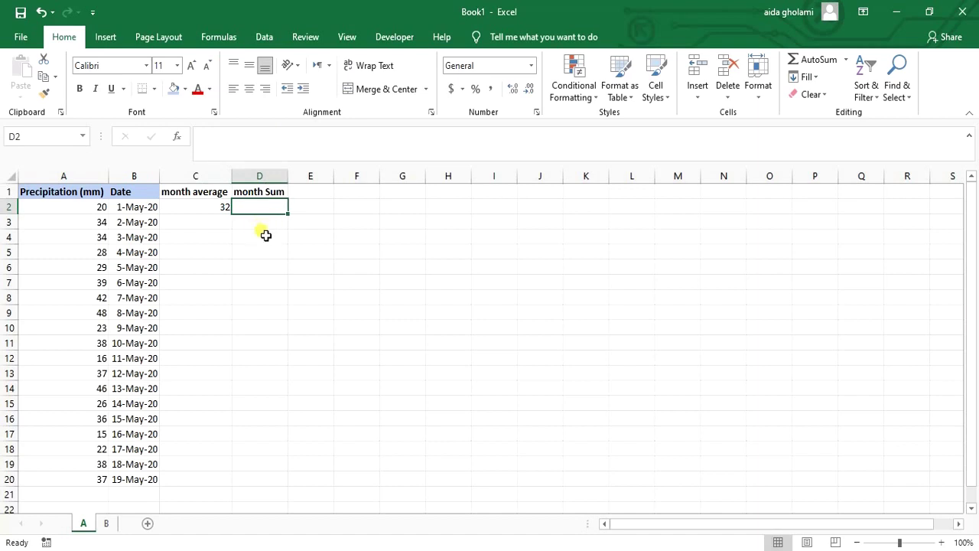
pyautogui.write('=')
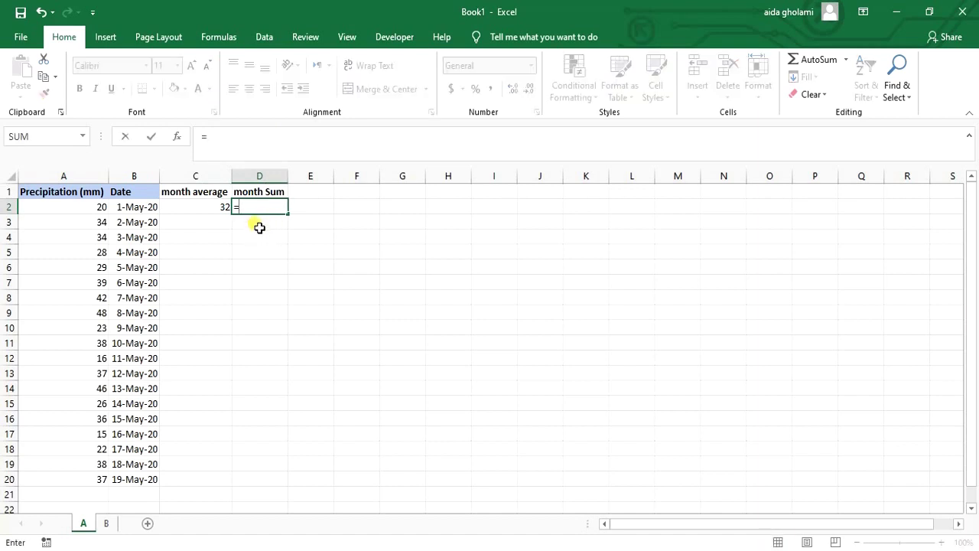
pyautogui.write('su')
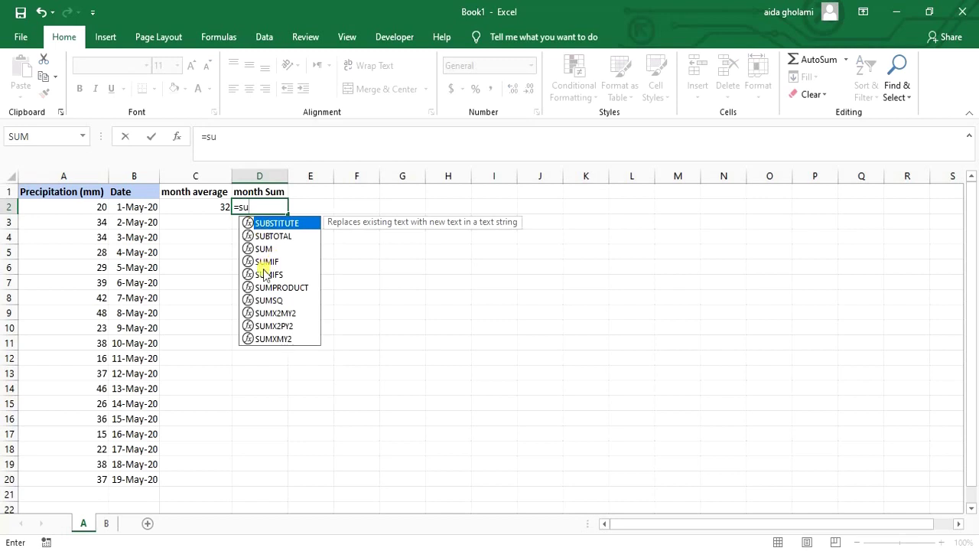
pyautogui.write('m')
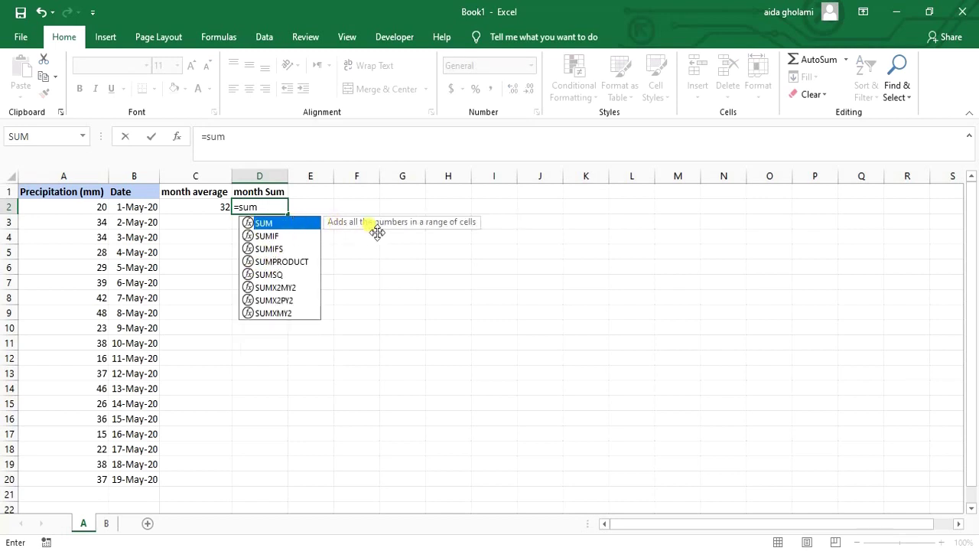
pyautogui.doubleClick(305, 222)
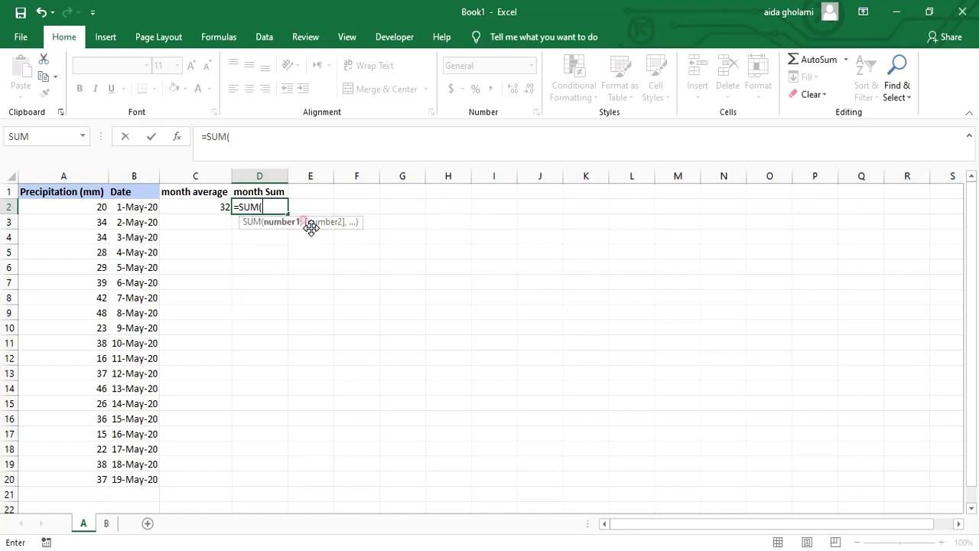
pyautogui.moveTo(99, 209); pyautogui.dragTo(83, 481)
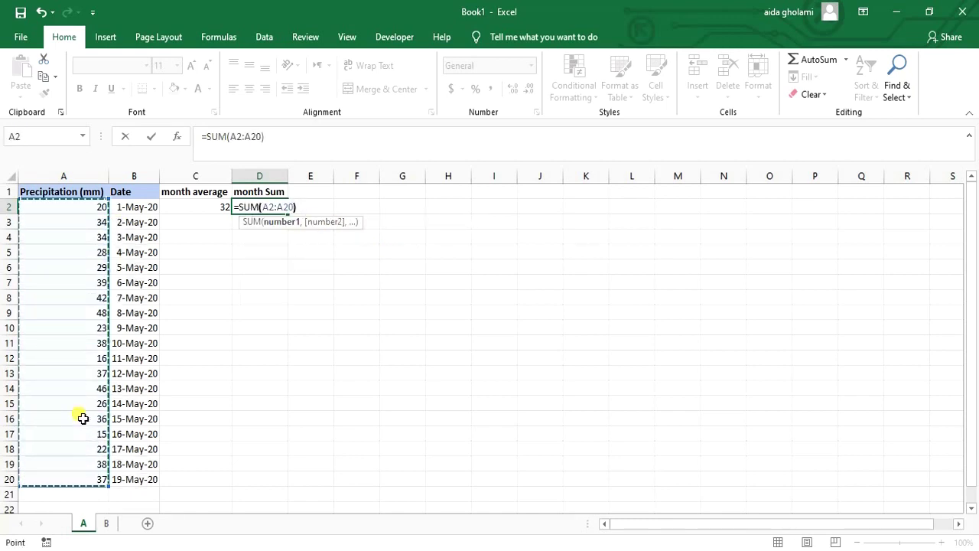
pyautogui.write(')')
pyautogui.press('Return')
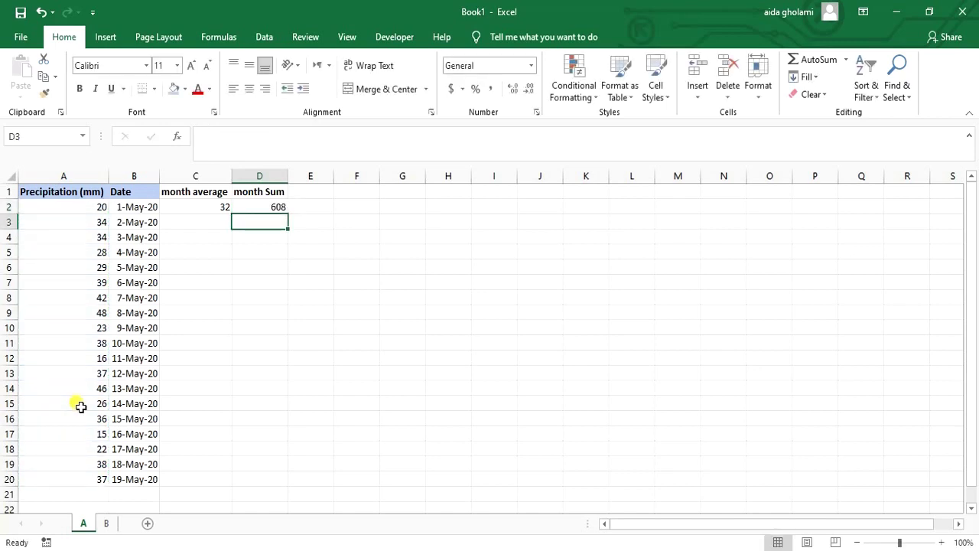
pyautogui.click(271, 208)
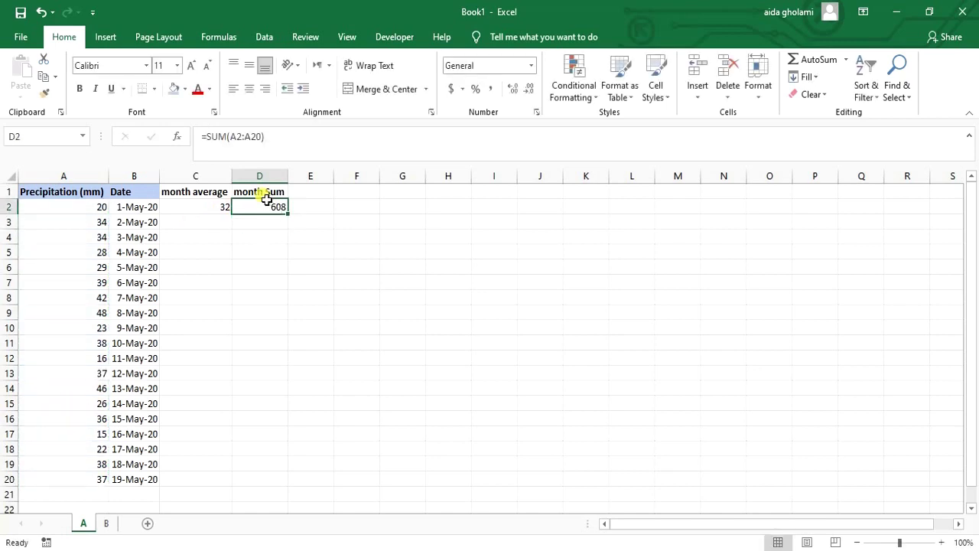